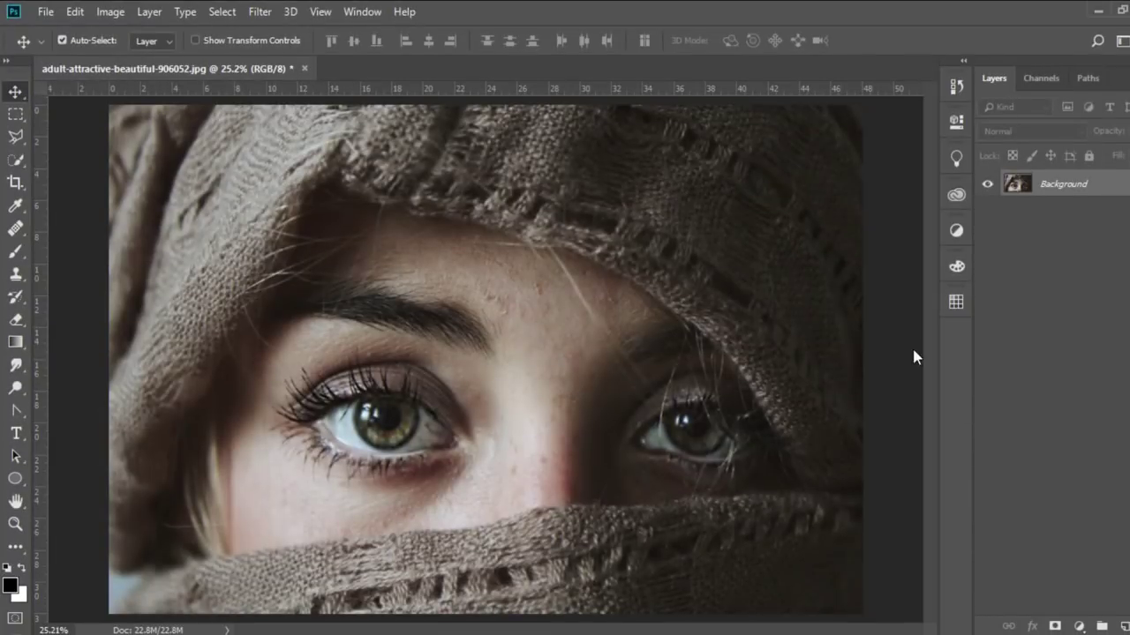
Add a Curves adjustment layer above the Background.
scroll(301, 486, up, 2)
scroll(299, 485, up, 2)
scroll(299, 486, up, 2)
scroll(298, 486, down, 2)
scroll(298, 486, down, 1)
scroll(298, 487, down, 1)
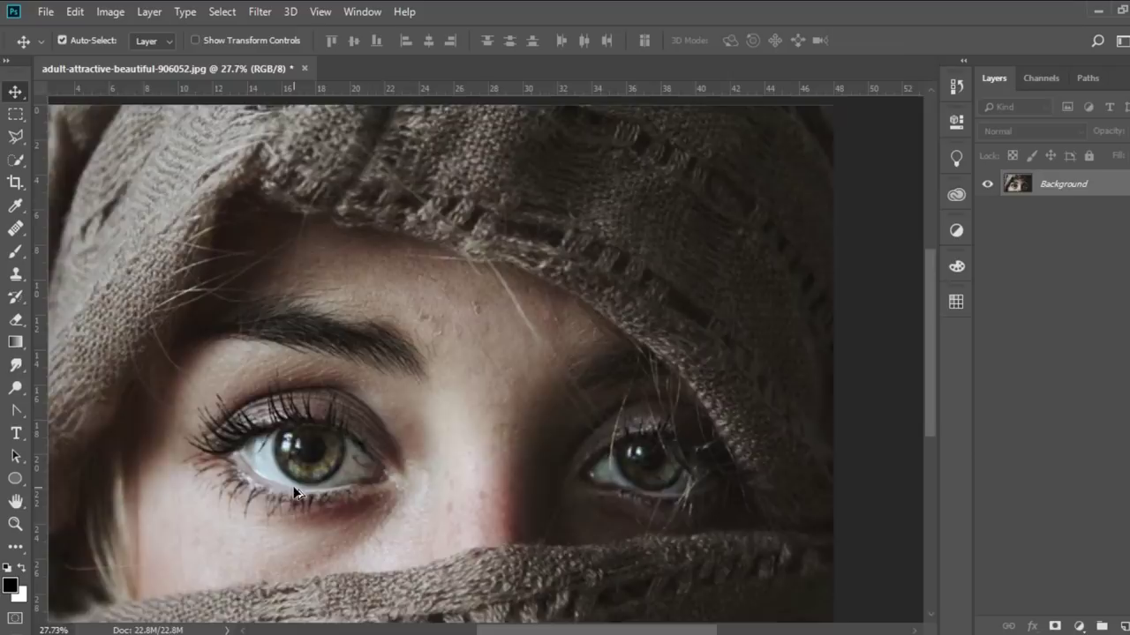
scroll(297, 490, down, 1)
scroll(346, 461, up, 1)
scroll(377, 457, up, 2)
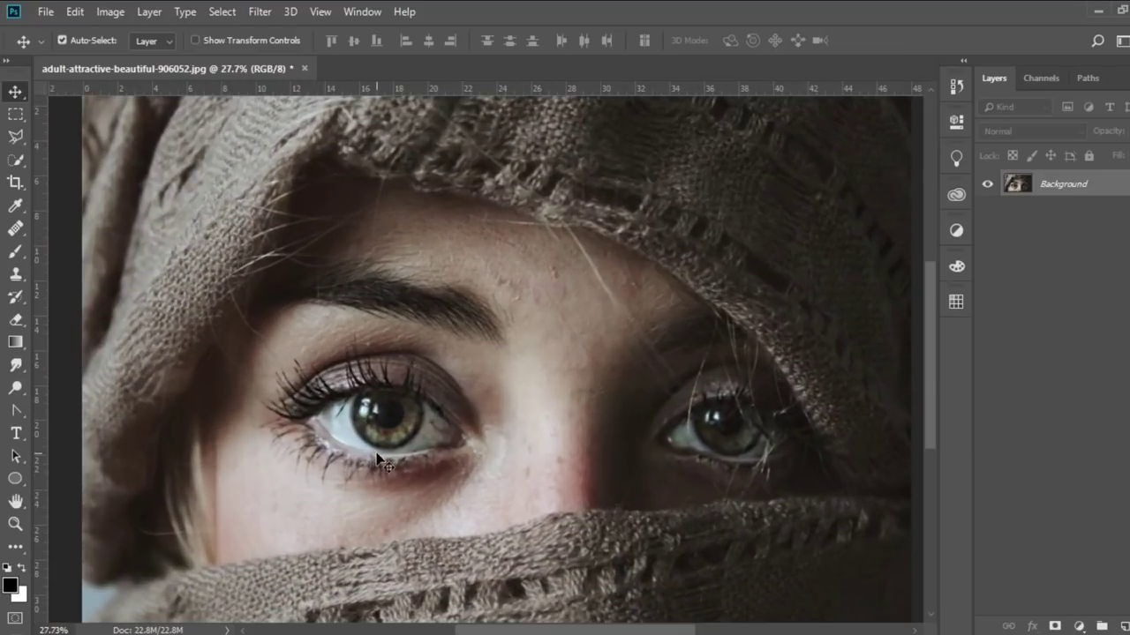
click(1085, 629)
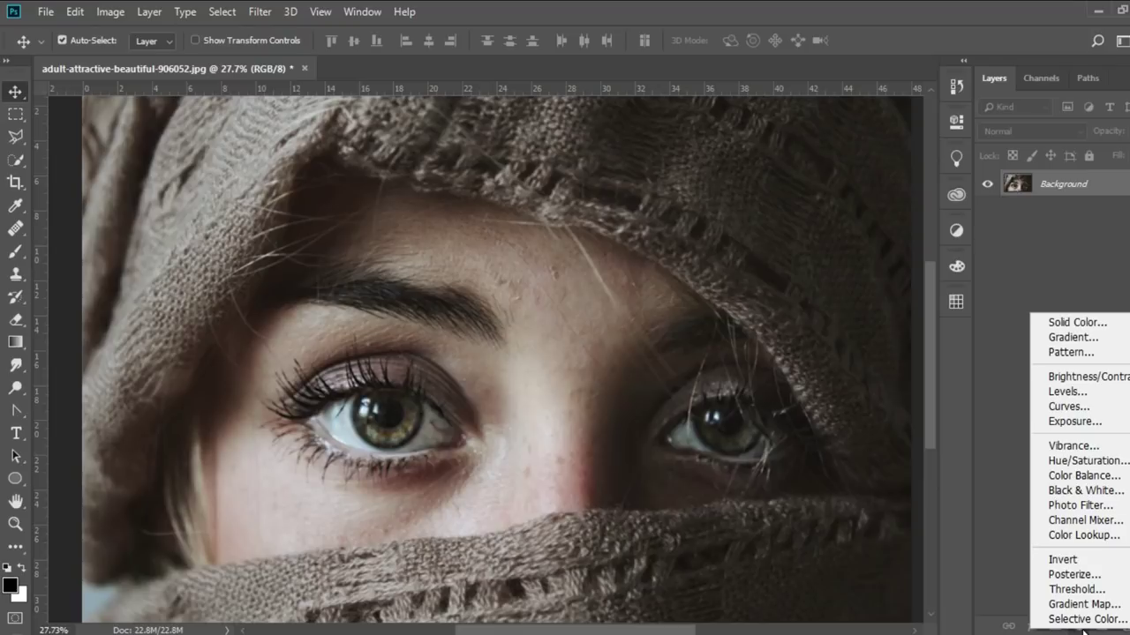
click(1066, 407)
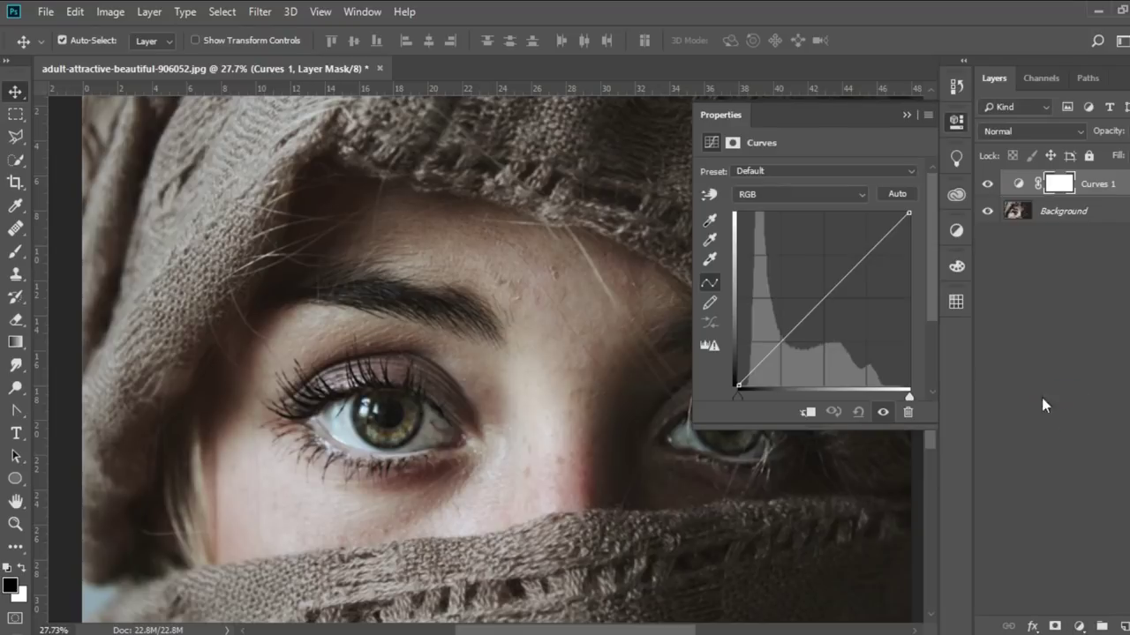
Raise the Curves 1 midpoint up-left for a steep brightening curve, then target its layer mask.
drag(825, 301, 777, 262)
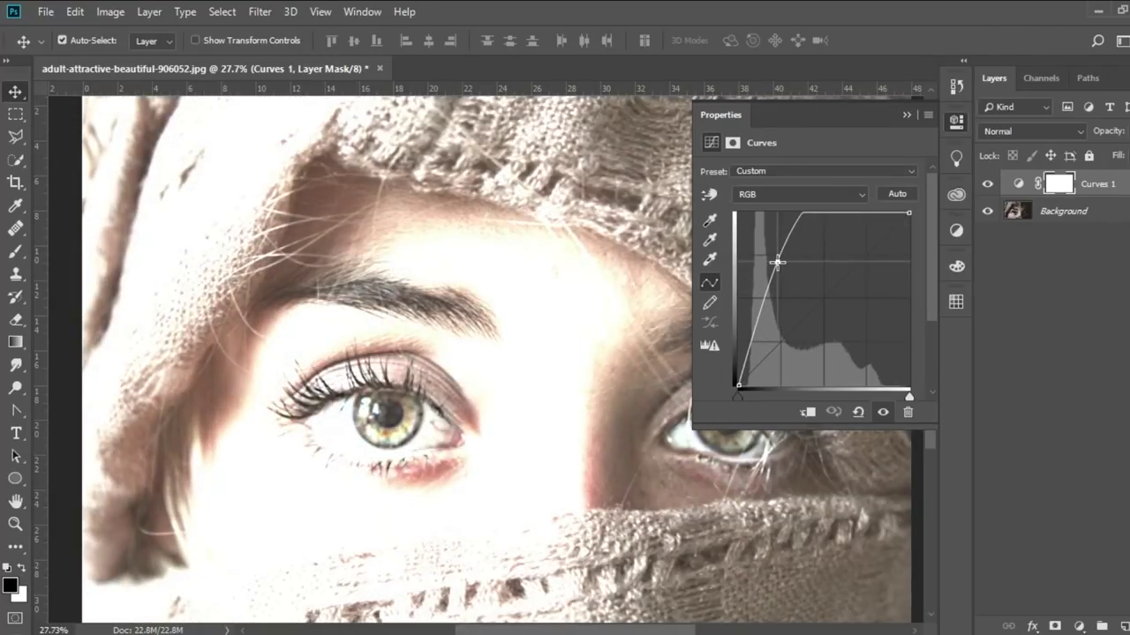
drag(776, 263, 785, 265)
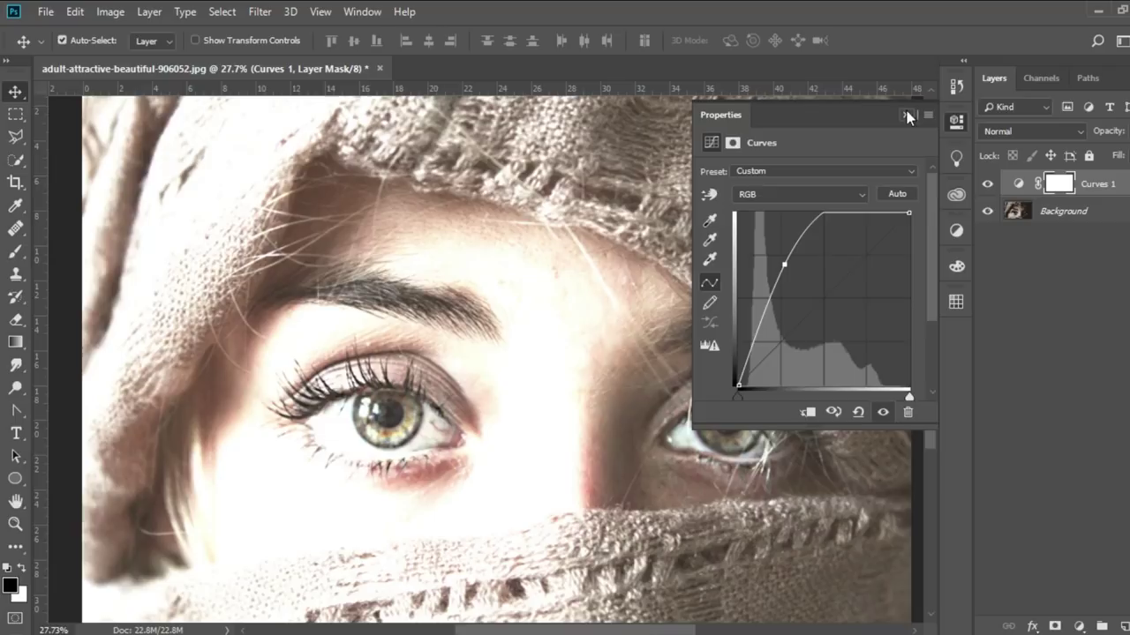
click(907, 115)
click(1062, 183)
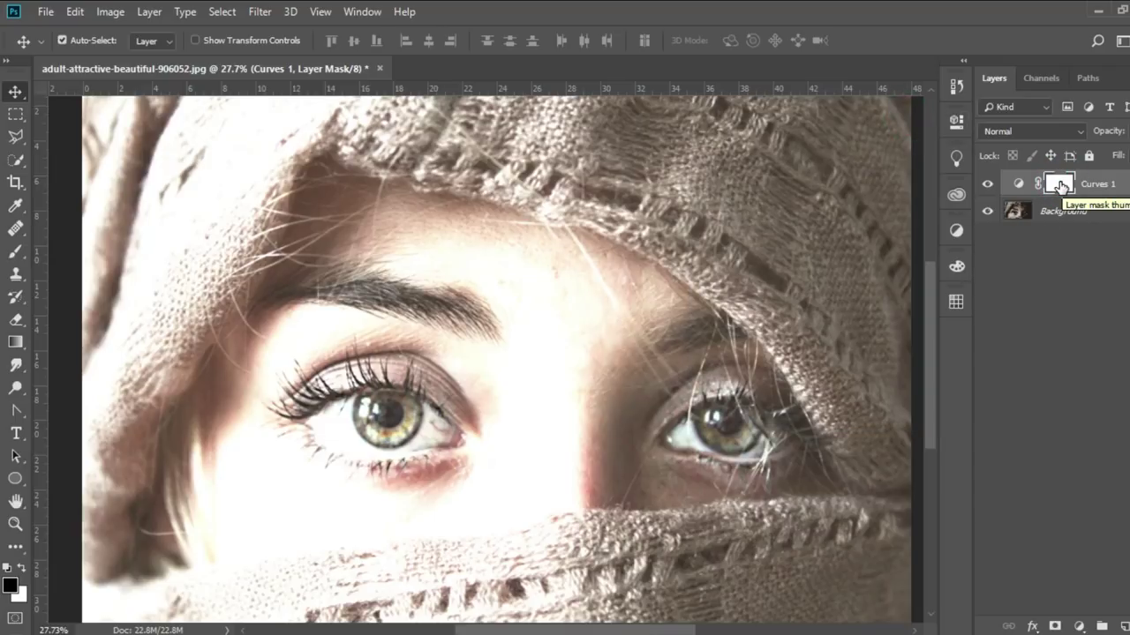
Invert the Curves 1 mask to black and zoom in on the left eye.
key(ctrl)
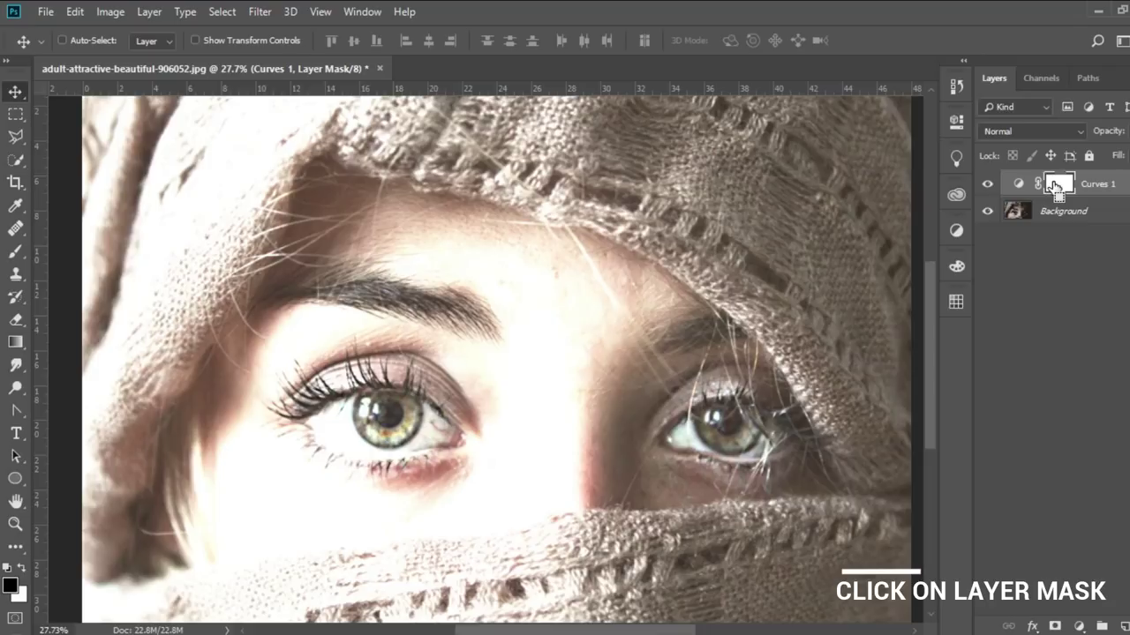
key(space)
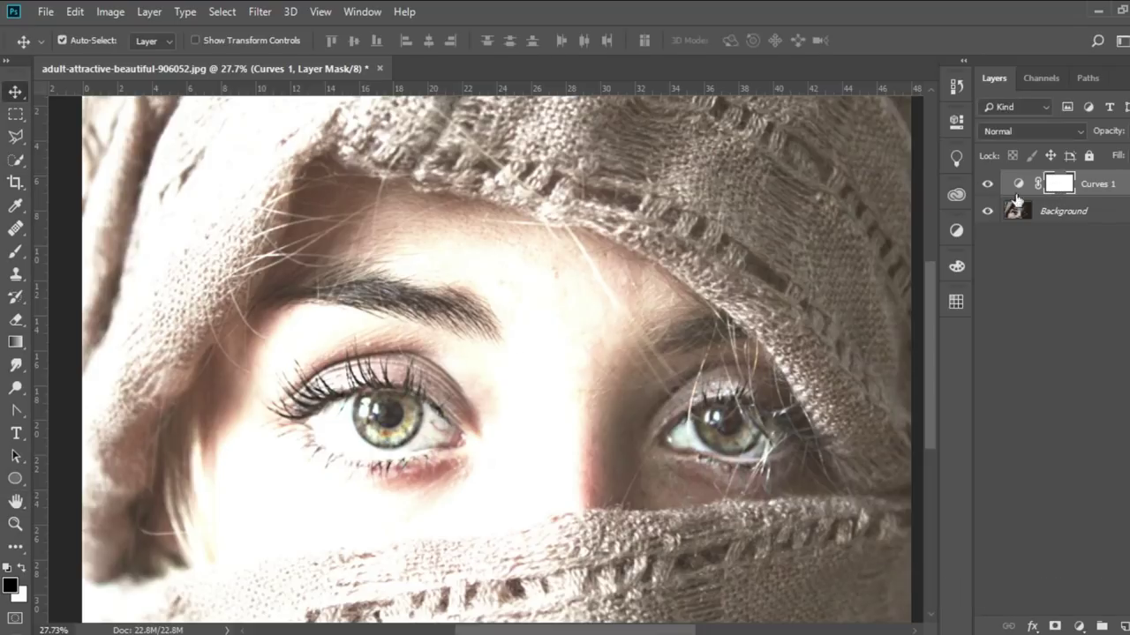
key(ctrl+i)
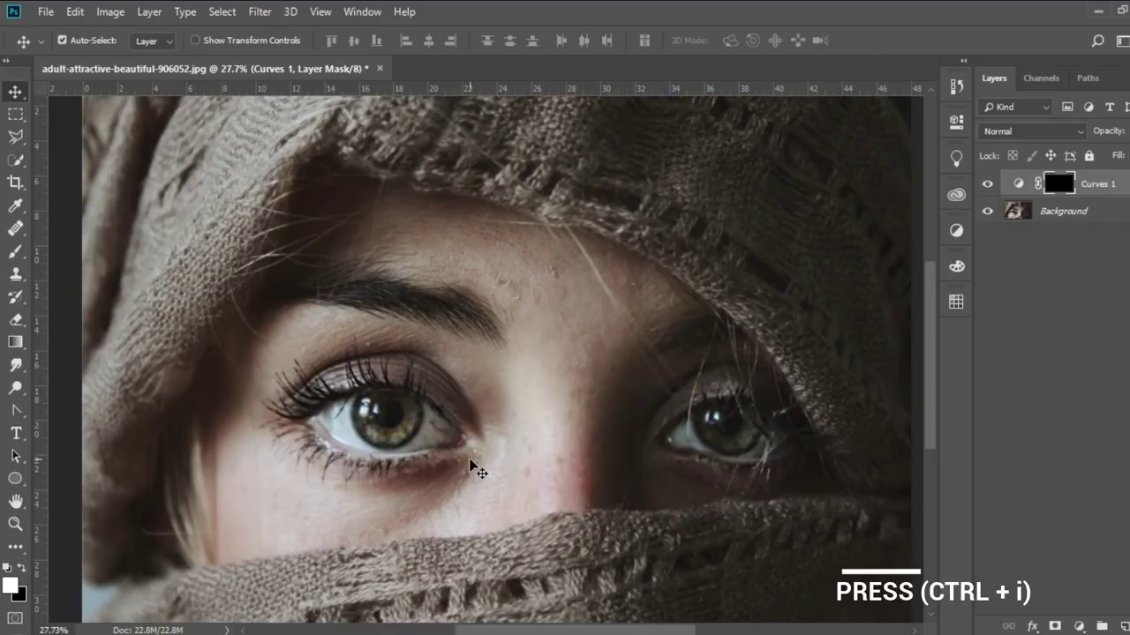
scroll(472, 464, up, 2)
scroll(458, 453, up, 2)
scroll(454, 454, up, 1)
scroll(353, 432, up, 2)
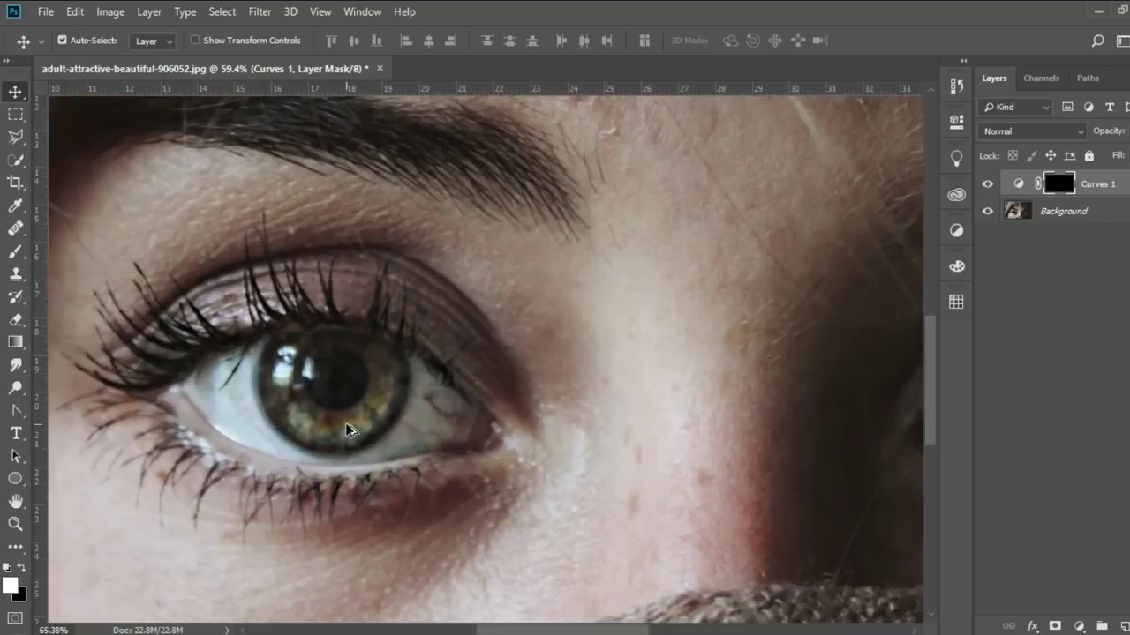
scroll(347, 430, up, 1)
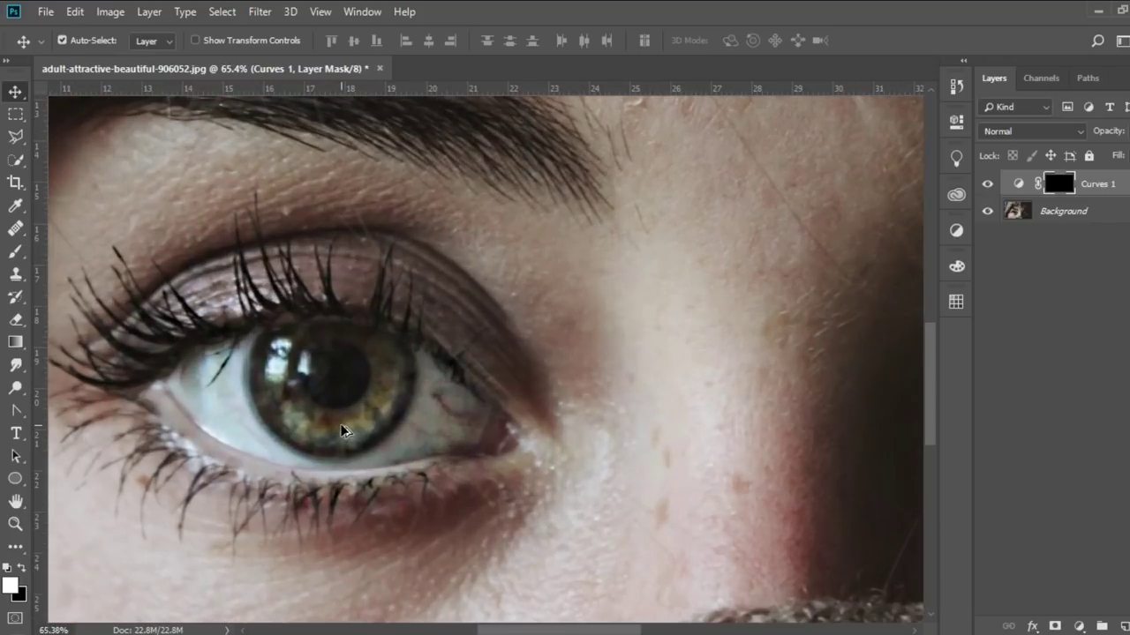
Choose a soft round brush at 0% hardness and shrink it to about 10 px.
click(15, 251)
right_click(397, 304)
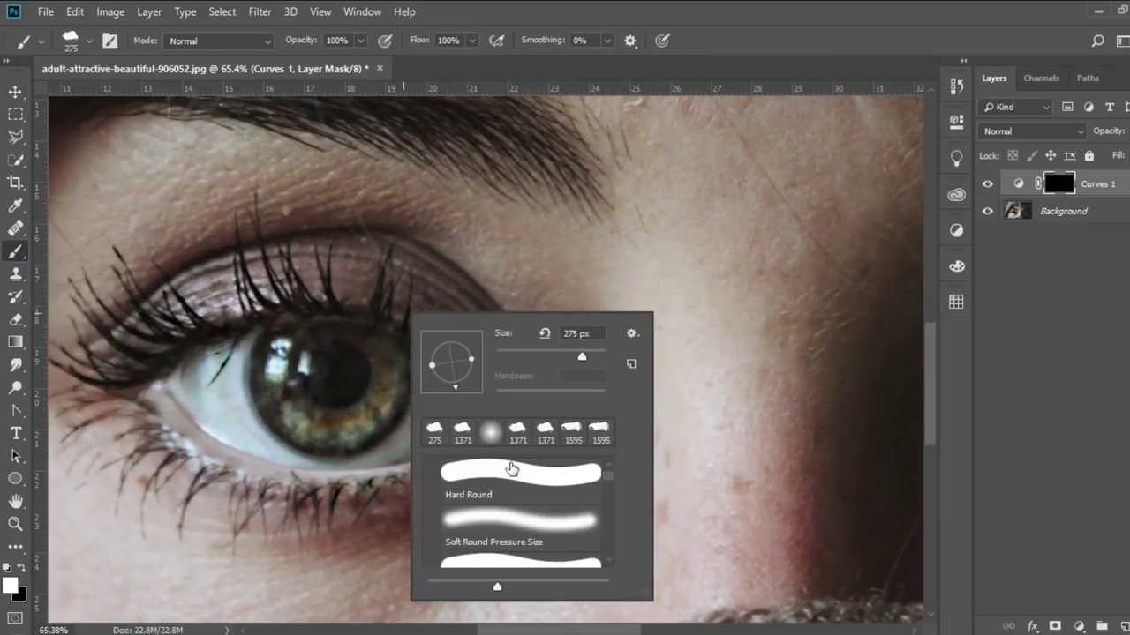
click(523, 524)
drag(582, 355, 508, 356)
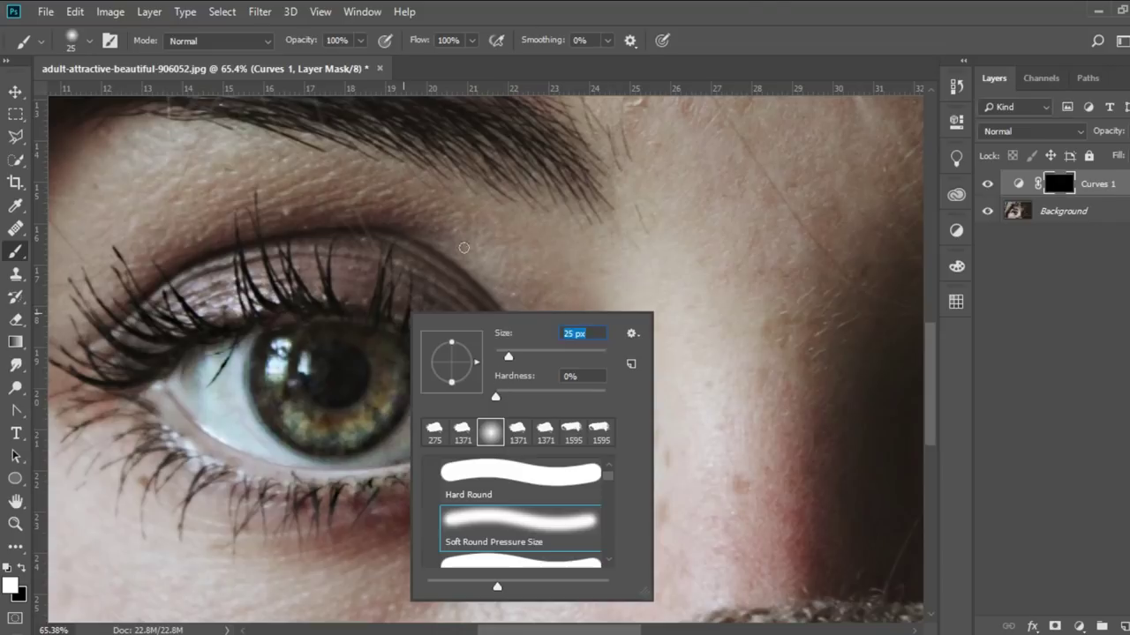
click(775, 13)
scroll(298, 371, up, 5)
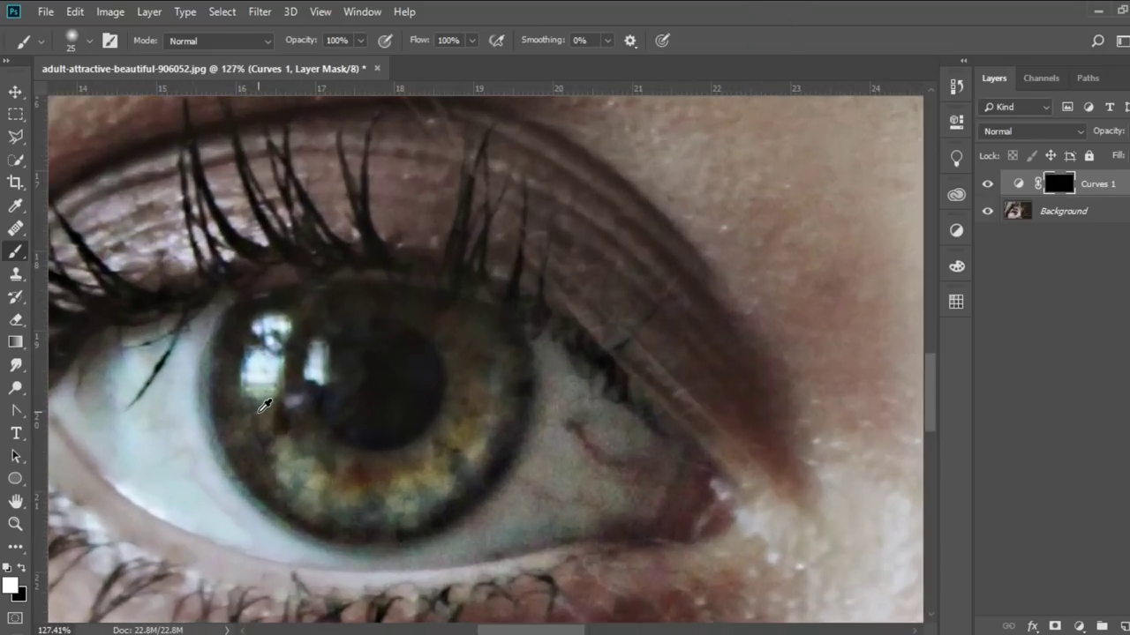
scroll(265, 404, up, 2)
scroll(252, 411, down, 1)
text(25)
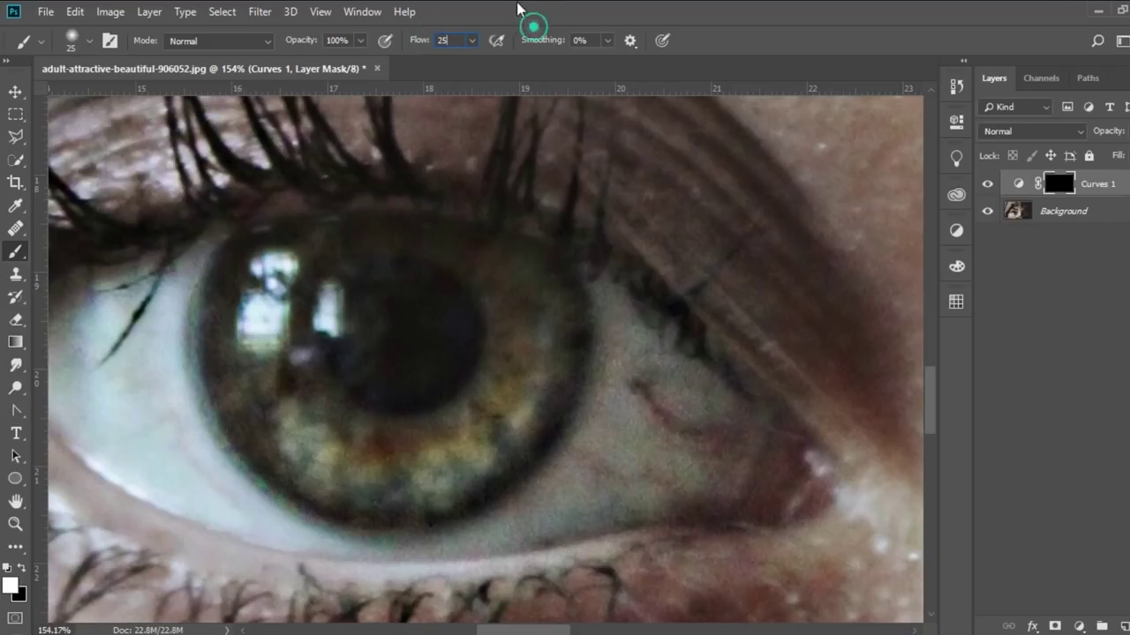
right_click(286, 358)
drag(371, 393, 363, 394)
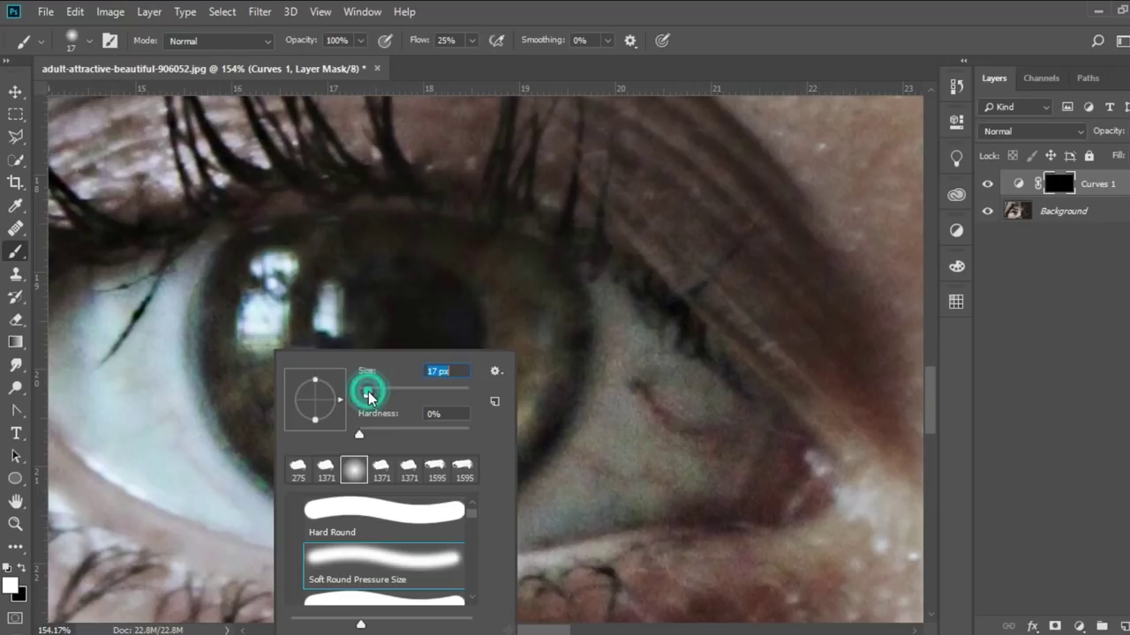
click(431, 371)
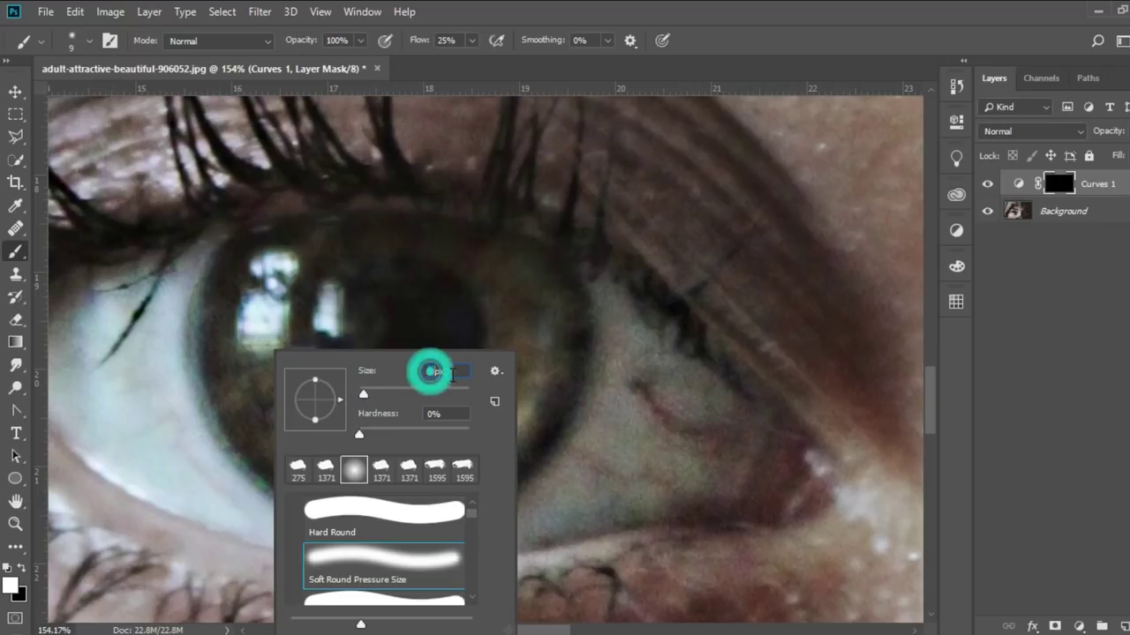
Paint white streaks around the left iris on the Curves 1 mask with a 10 px brush.
key(Return)
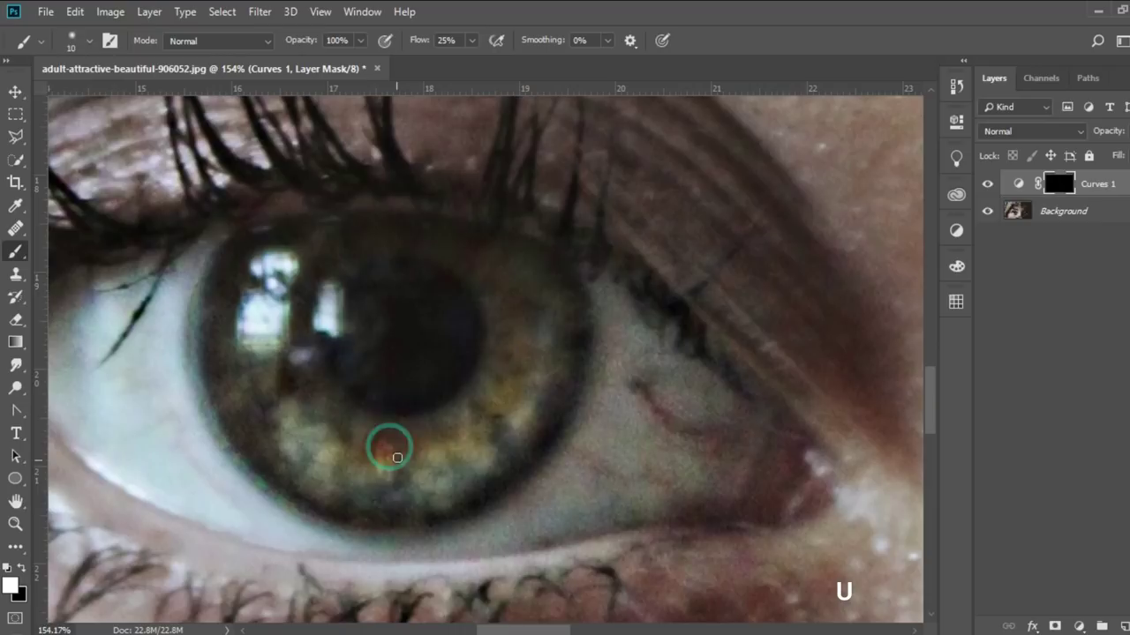
mouse_move(415, 448)
mouse_down()
mouse_move(456, 419)
mouse_move(492, 412)
mouse_move(502, 394)
mouse_move(492, 383)
mouse_move(547, 359)
mouse_move(522, 328)
mouse_move(546, 310)
mouse_move(538, 285)
mouse_move(514, 263)
mouse_move(508, 276)
mouse_up()
drag(539, 326, 520, 371)
mouse_move(370, 514)
mouse_down()
mouse_move(365, 454)
mouse_move(315, 469)
mouse_move(277, 409)
mouse_move(277, 381)
mouse_move(251, 384)
mouse_move(266, 434)
mouse_move(302, 434)
mouse_move(361, 476)
mouse_move(497, 456)
mouse_move(521, 446)
mouse_move(554, 400)
mouse_move(529, 303)
mouse_move(536, 273)
mouse_up()
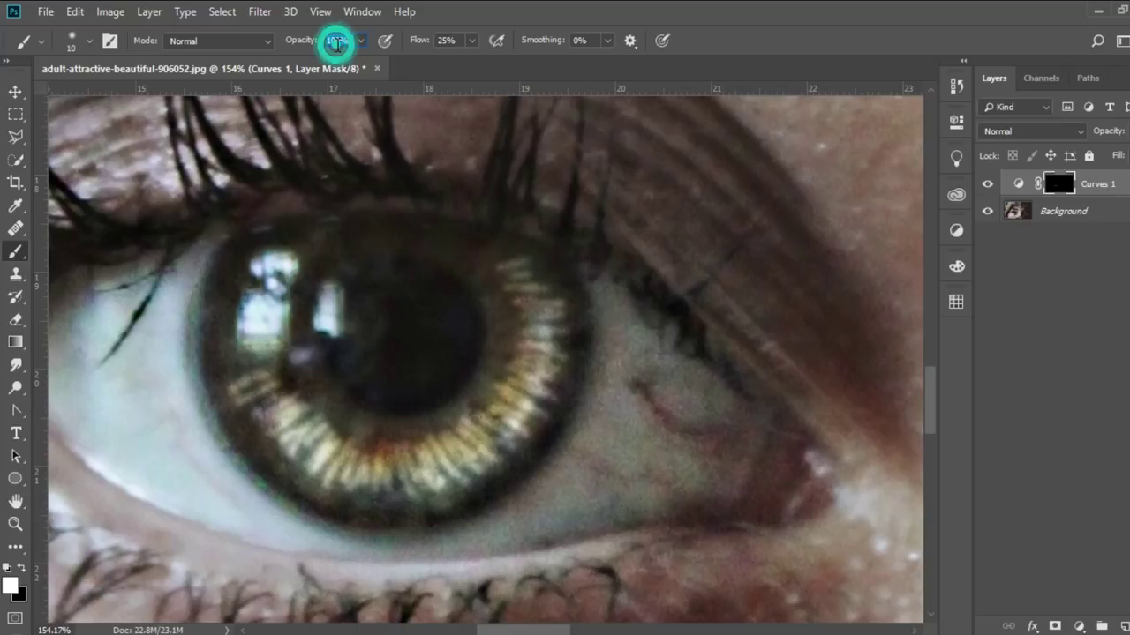
Set brush opacity to 80% and brighten the right, lower and left iris rim.
text(80)
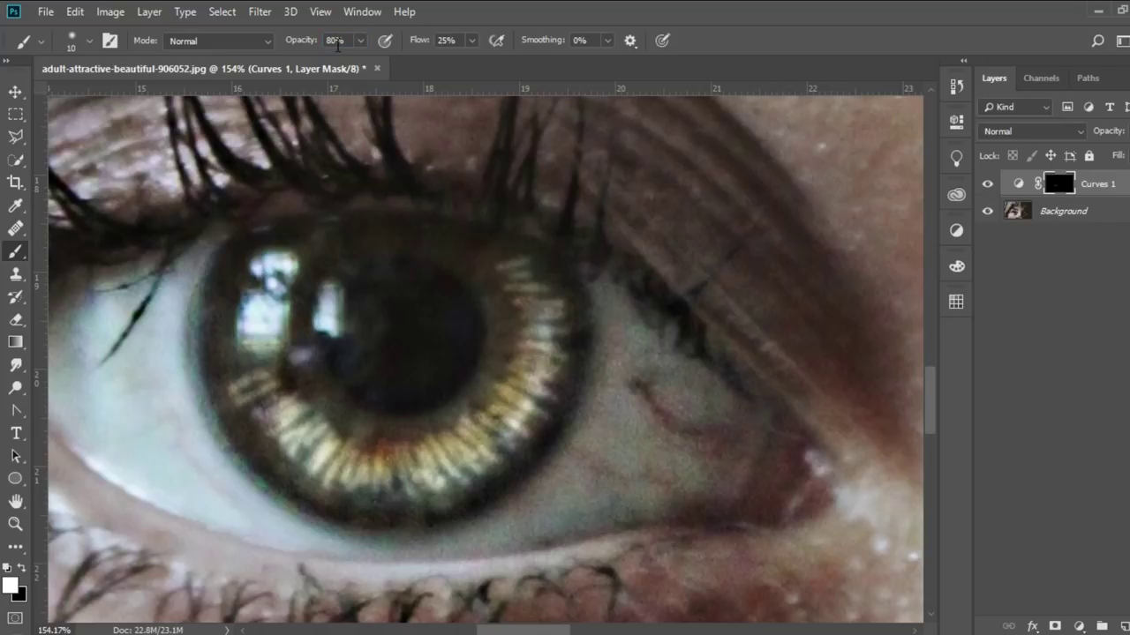
mouse_move(494, 445)
mouse_down()
mouse_move(549, 377)
mouse_move(520, 313)
mouse_up()
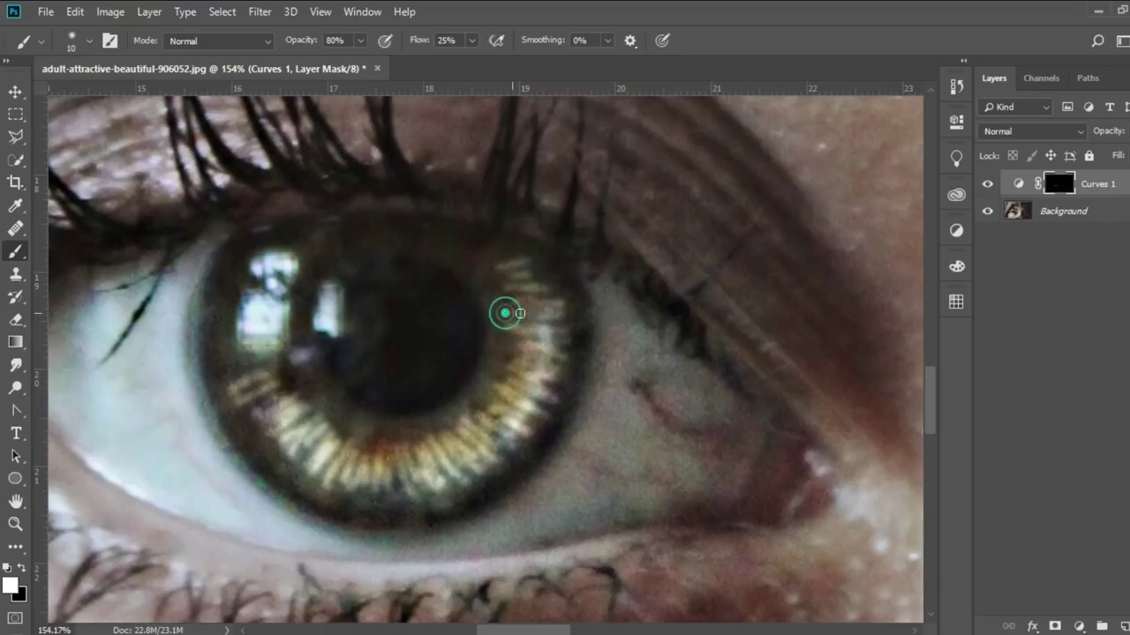
drag(471, 403, 529, 349)
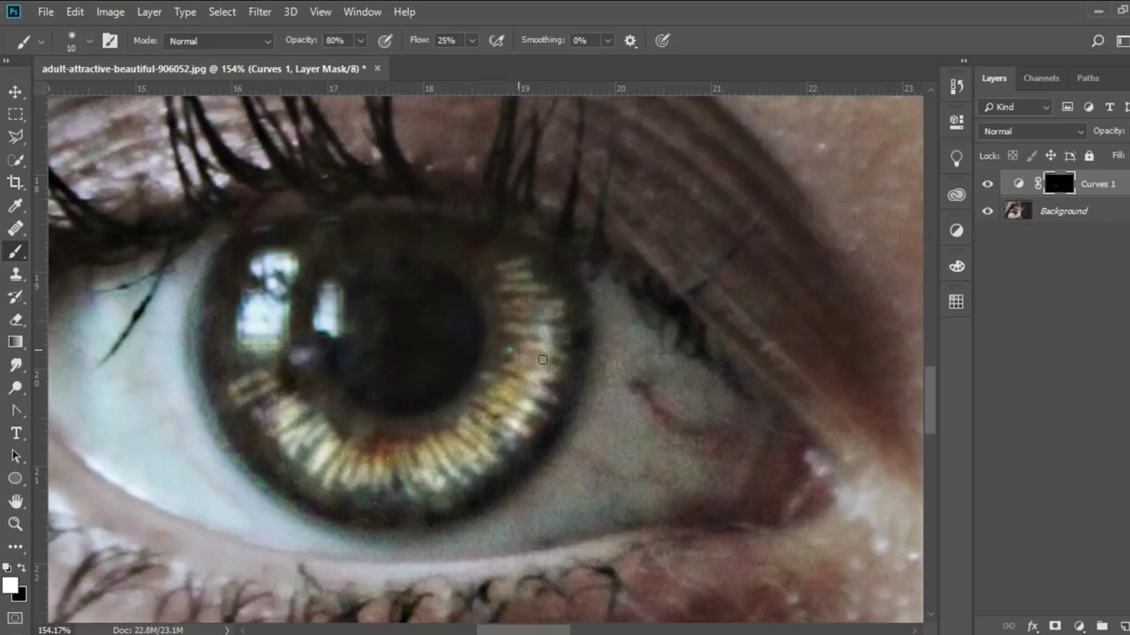
mouse_move(361, 438)
mouse_down()
mouse_move(432, 459)
mouse_move(449, 424)
mouse_up()
click(346, 429)
drag(328, 417, 285, 374)
mouse_move(285, 422)
mouse_down()
mouse_move(267, 440)
mouse_move(281, 460)
mouse_up()
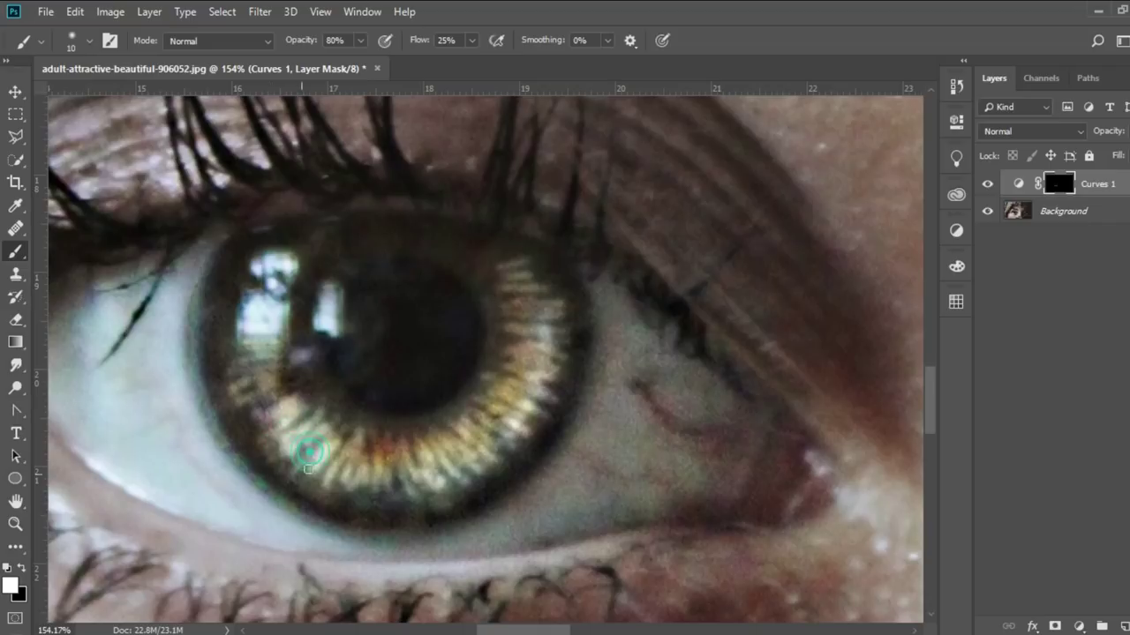
Add denser golden streaks along the lower, right and upper iris rim.
mouse_move(323, 503)
mouse_down()
mouse_move(335, 462)
mouse_move(456, 492)
mouse_move(562, 395)
mouse_up()
mouse_move(541, 353)
mouse_down()
mouse_move(553, 277)
mouse_move(530, 261)
mouse_up()
mouse_move(261, 414)
mouse_down()
mouse_move(270, 396)
mouse_move(256, 416)
mouse_move(265, 457)
mouse_move(301, 486)
mouse_move(380, 503)
mouse_move(393, 486)
mouse_move(401, 494)
mouse_move(356, 521)
mouse_move(348, 411)
mouse_move(318, 397)
mouse_move(282, 341)
mouse_move(353, 433)
mouse_up()
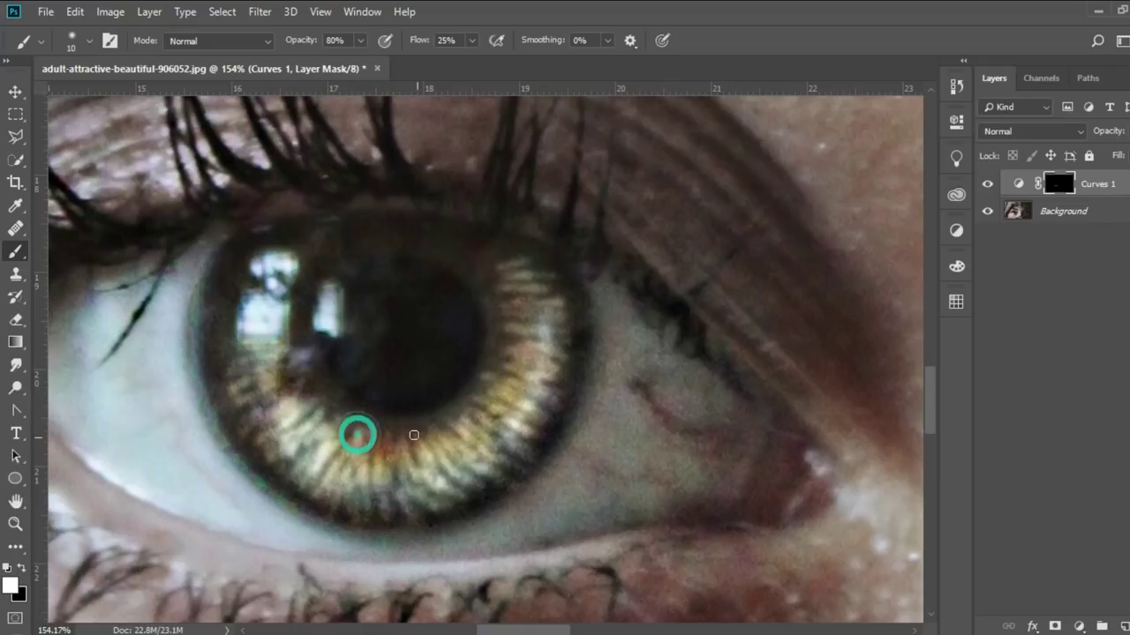
drag(492, 400, 503, 373)
drag(491, 259, 493, 367)
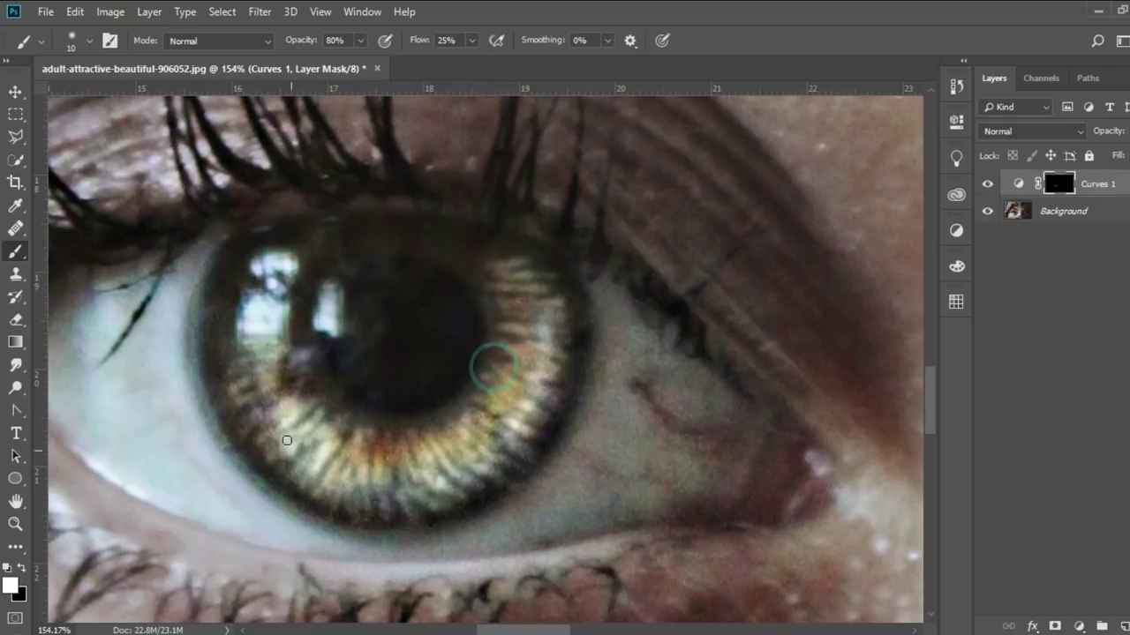
drag(310, 385, 295, 353)
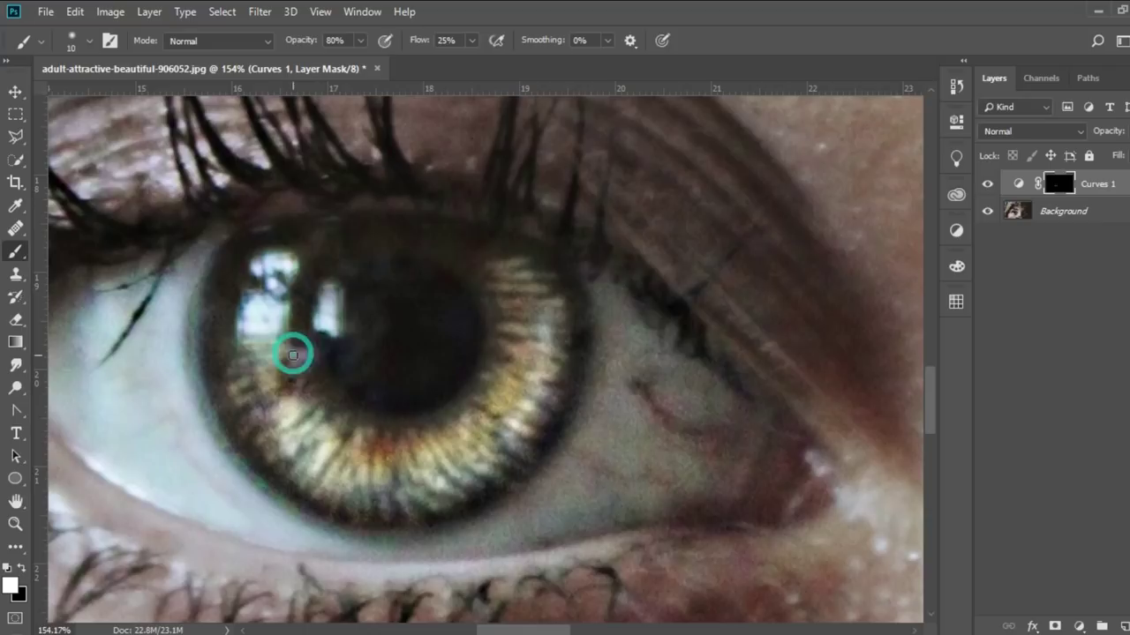
click(323, 403)
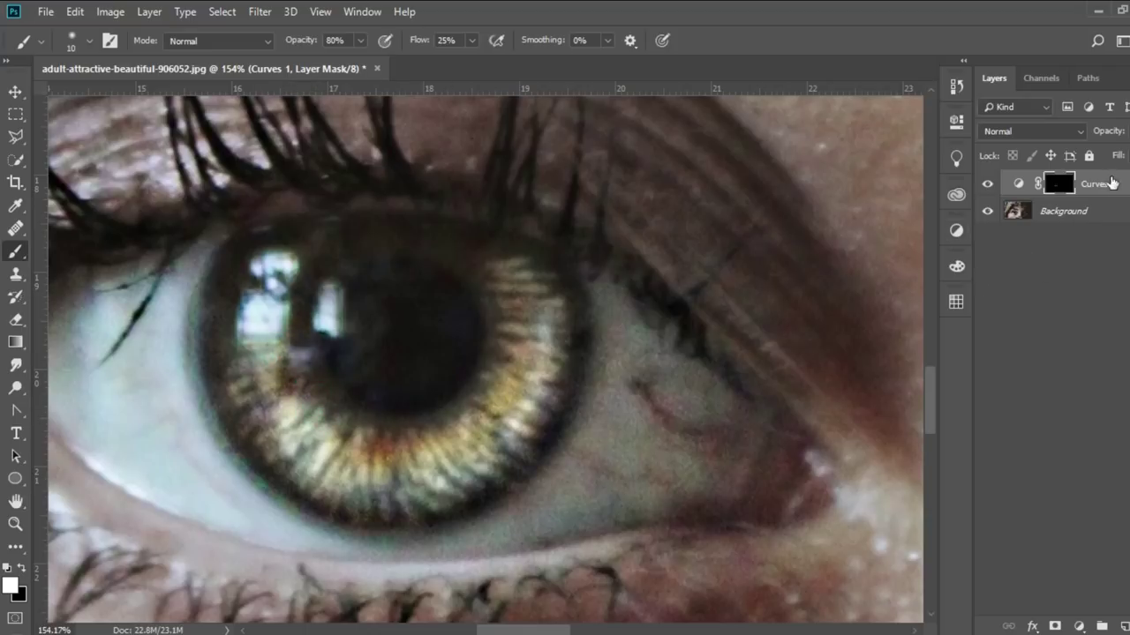
Group Curves 1 into Group 1 and give the group a layer mask.
key(ctrl+g)
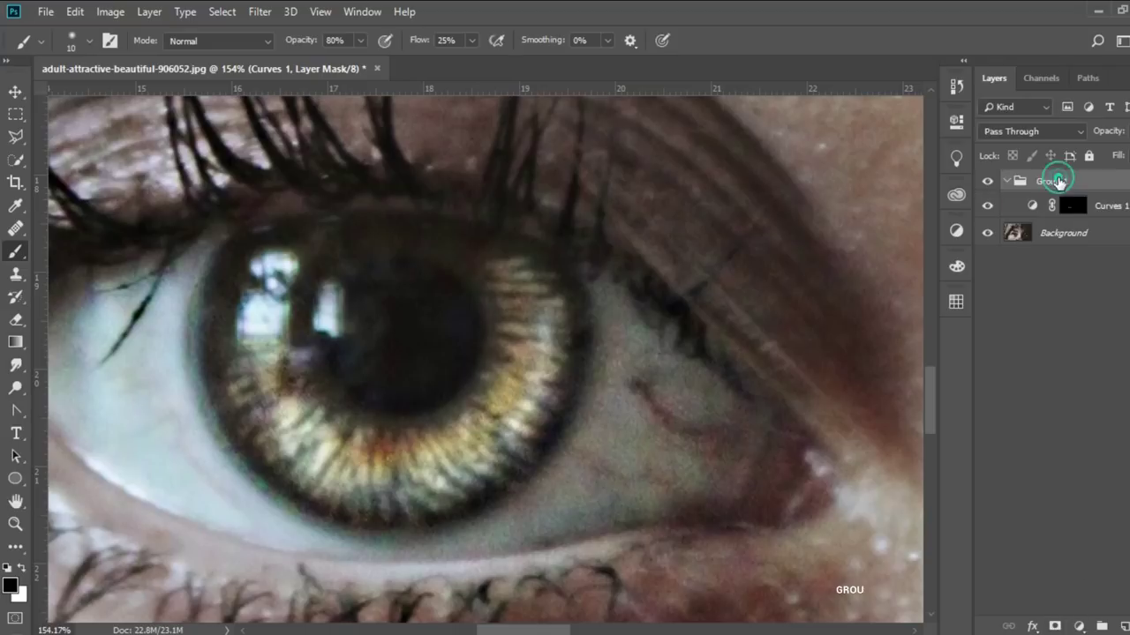
click(988, 182)
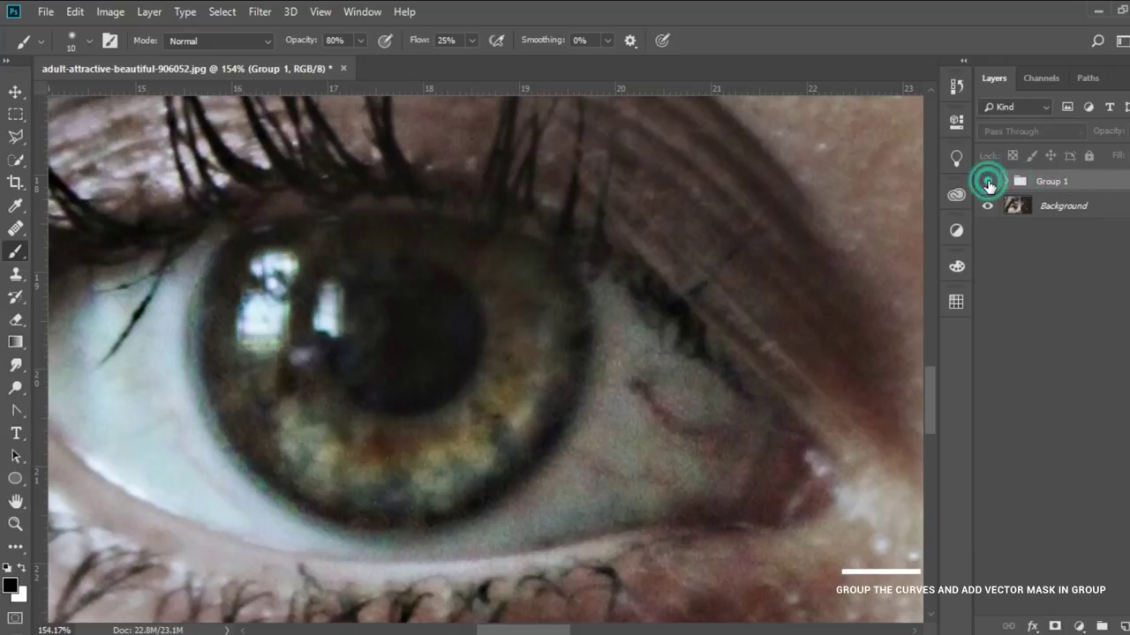
click(988, 182)
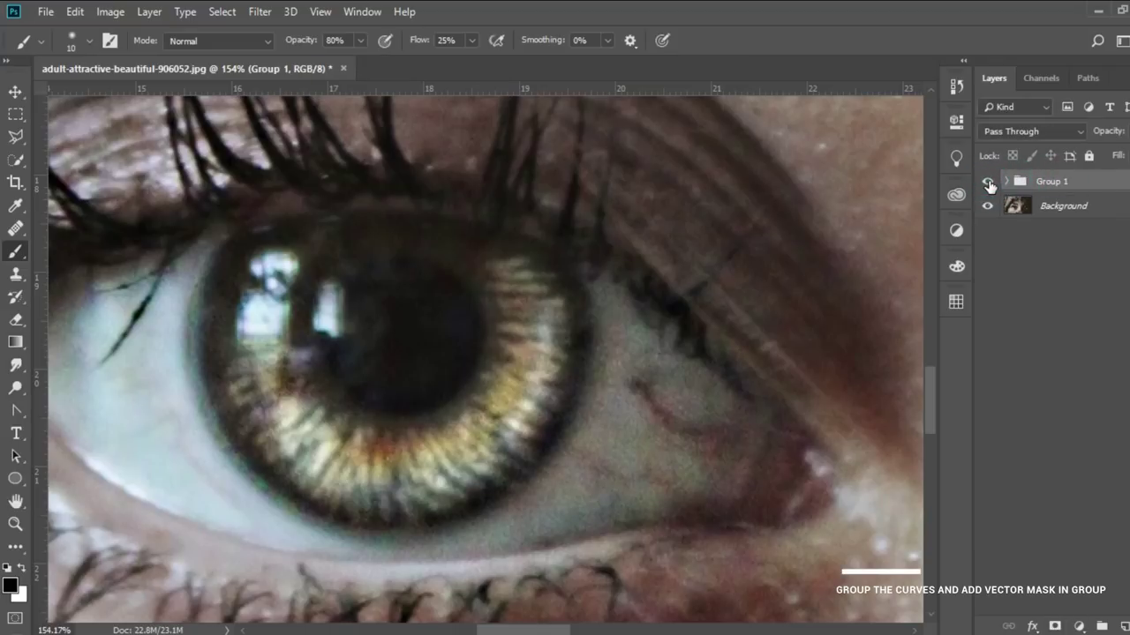
click(1055, 626)
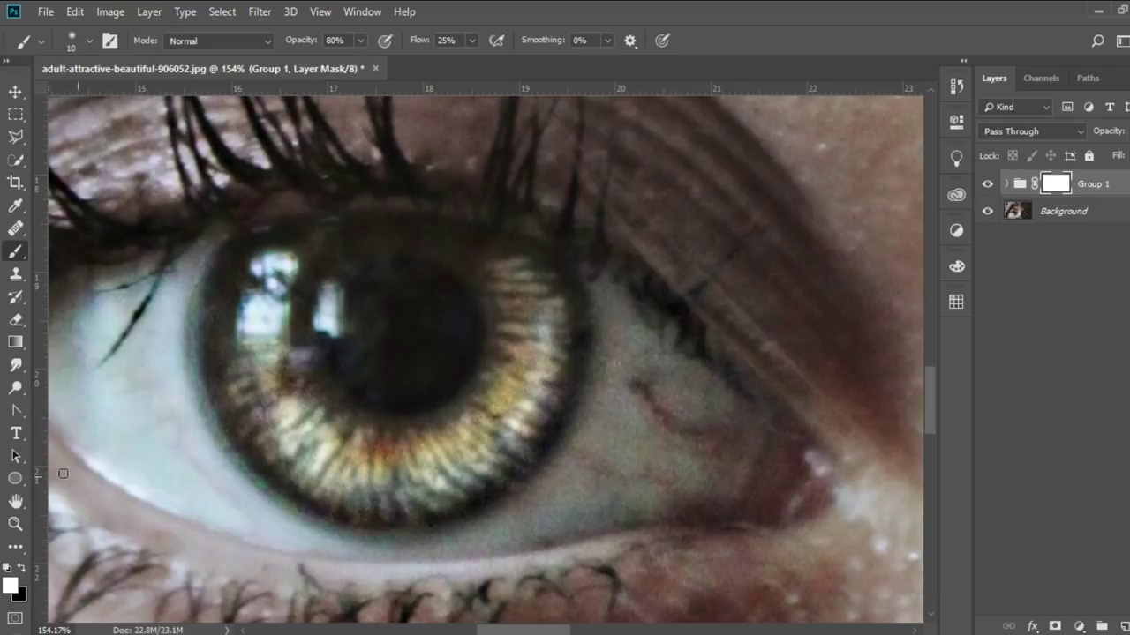
Set up a black 89 px brush at 40% opacity.
right_click(364, 290)
click(476, 332)
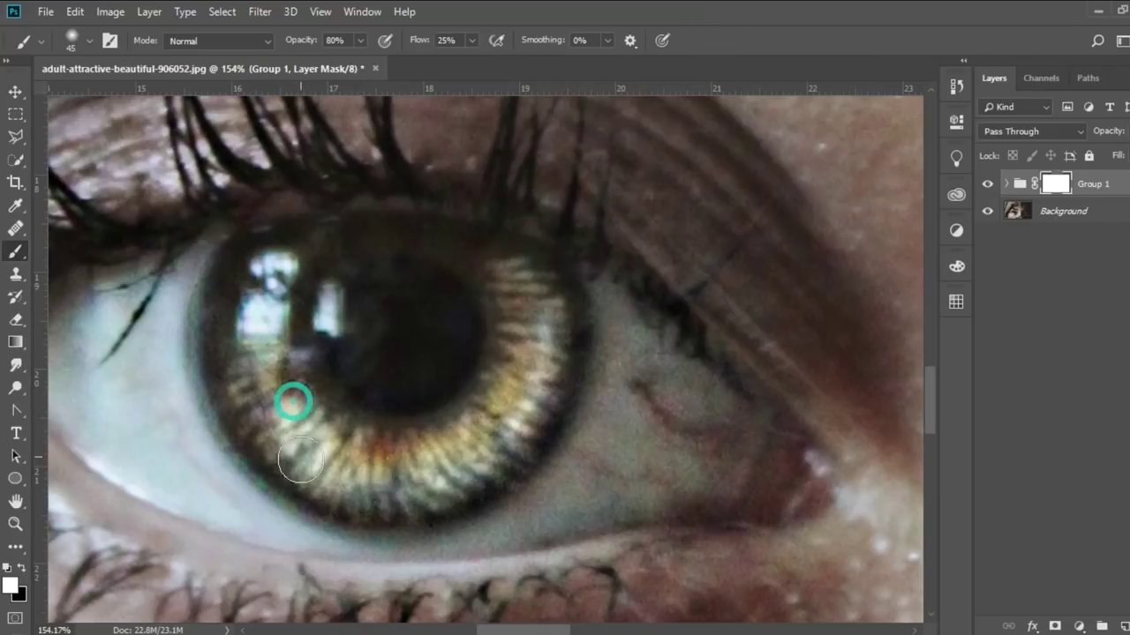
click(21, 568)
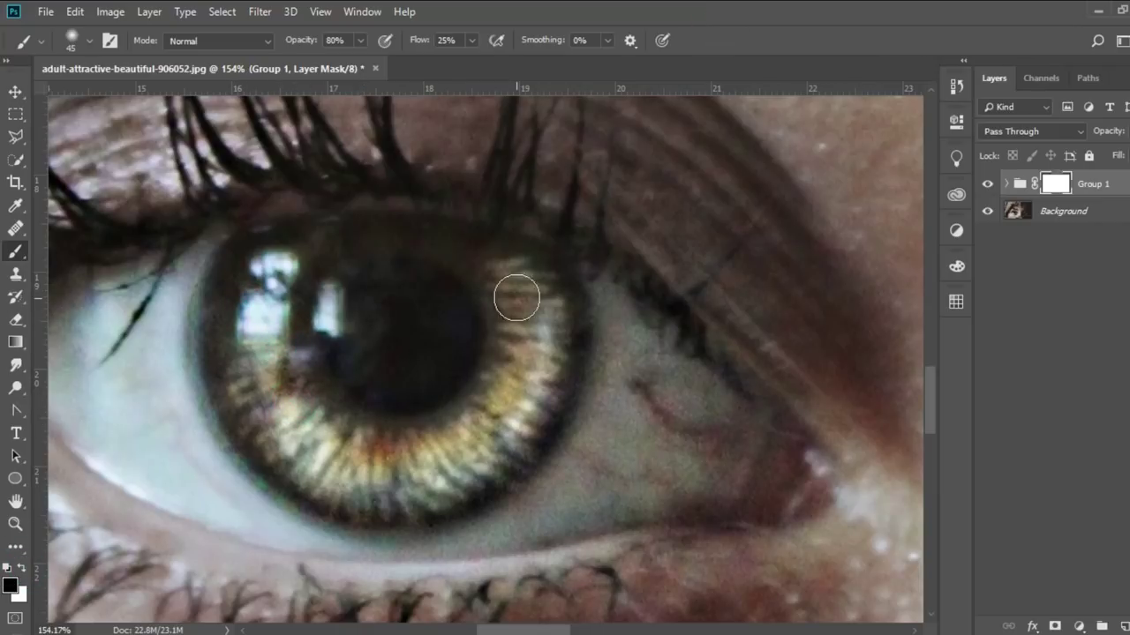
right_click(514, 295)
click(654, 336)
click(671, 26)
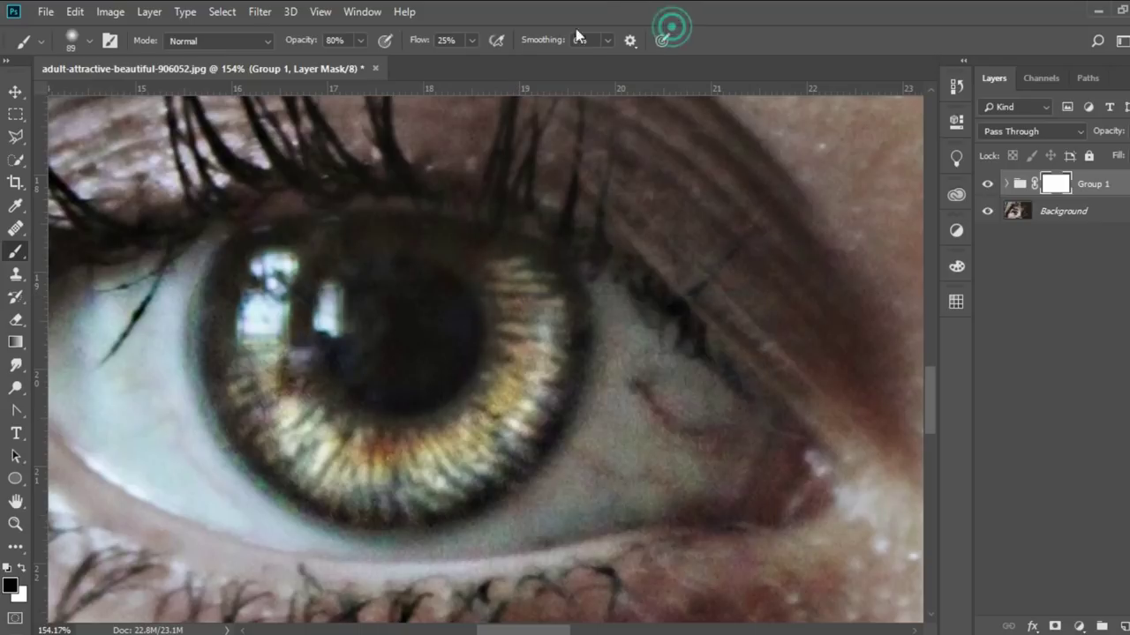
drag(359, 42, 332, 59)
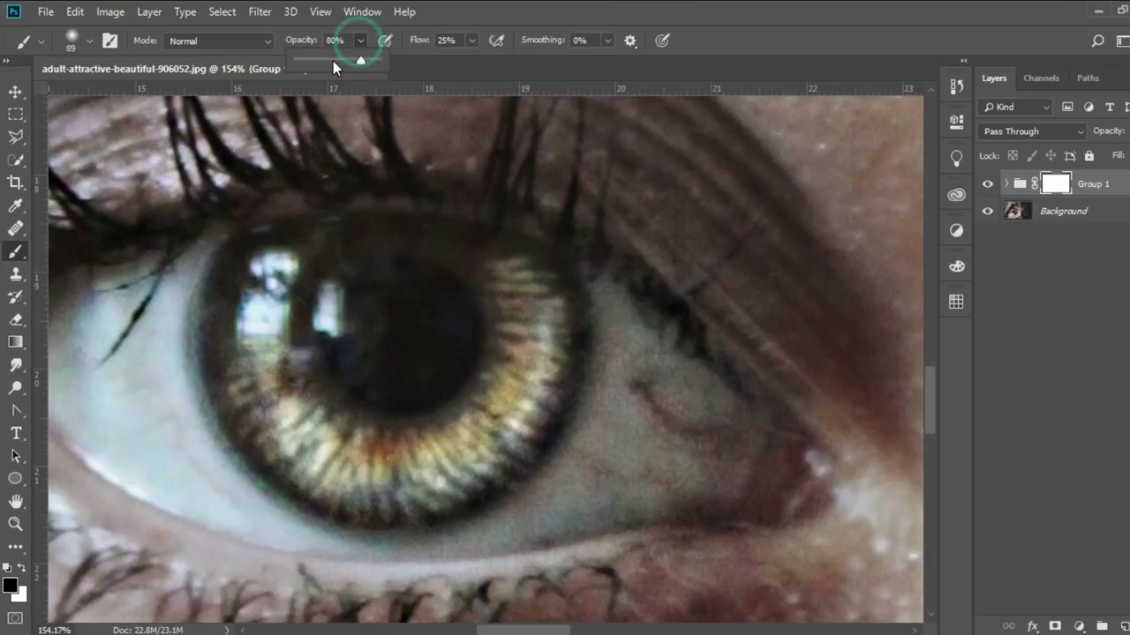
click(332, 41)
text(40)
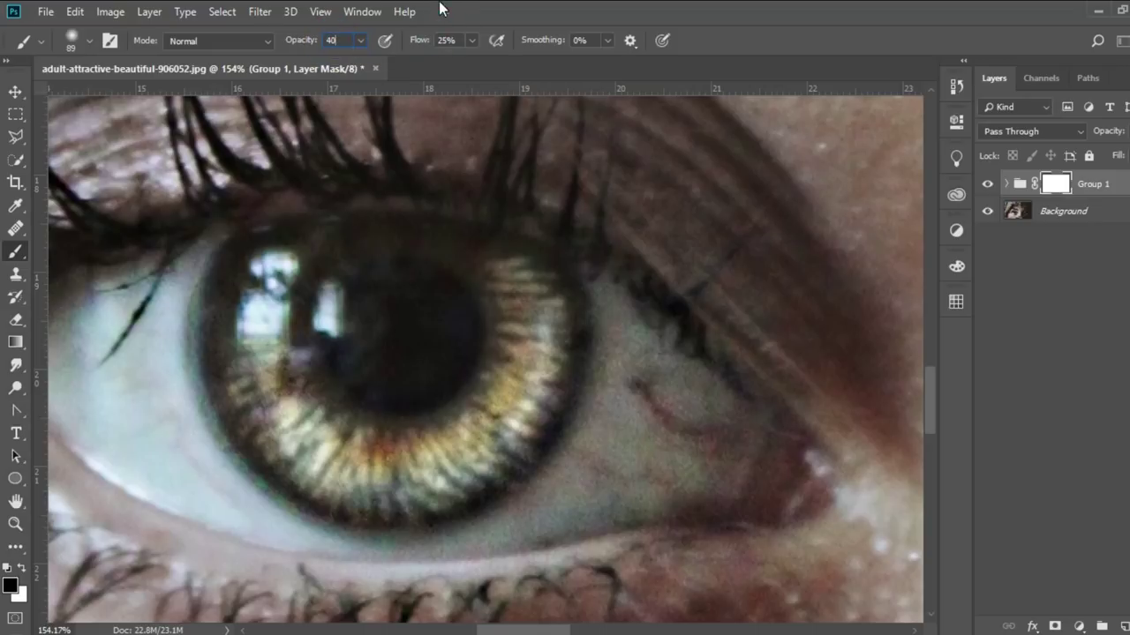
Paint the Group 1 mask around the iris rim to soften the glow.
mouse_move(523, 318)
mouse_down()
mouse_move(523, 439)
mouse_move(486, 486)
mouse_move(371, 518)
mouse_move(327, 492)
mouse_up()
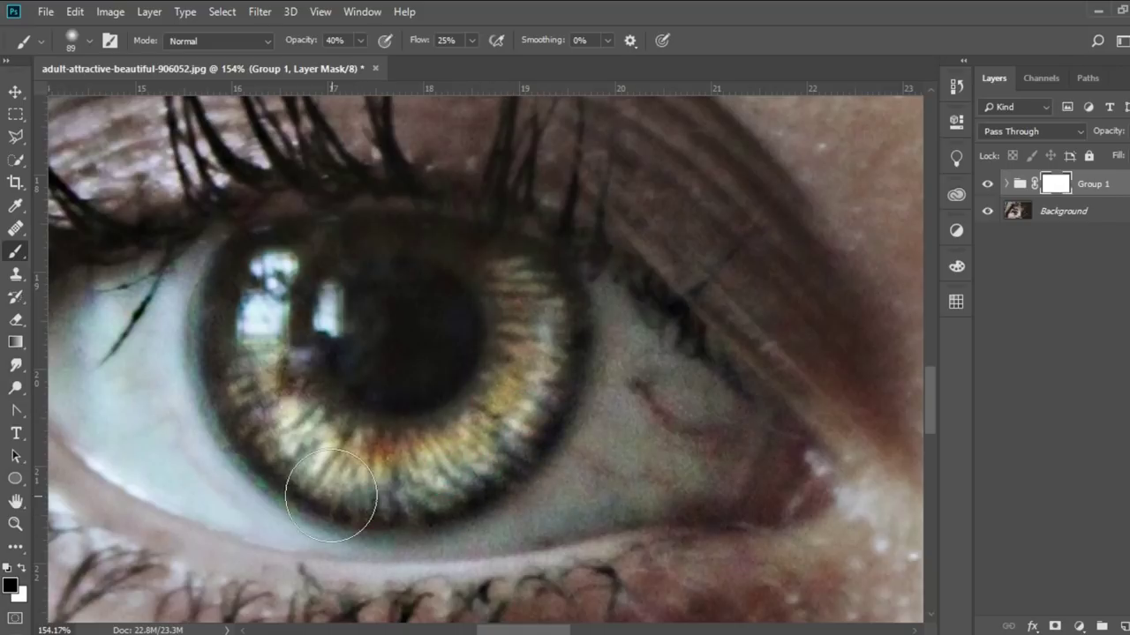
mouse_move(442, 367)
mouse_down()
mouse_move(479, 361)
mouse_move(484, 379)
mouse_move(320, 398)
mouse_move(306, 353)
mouse_move(434, 467)
mouse_up()
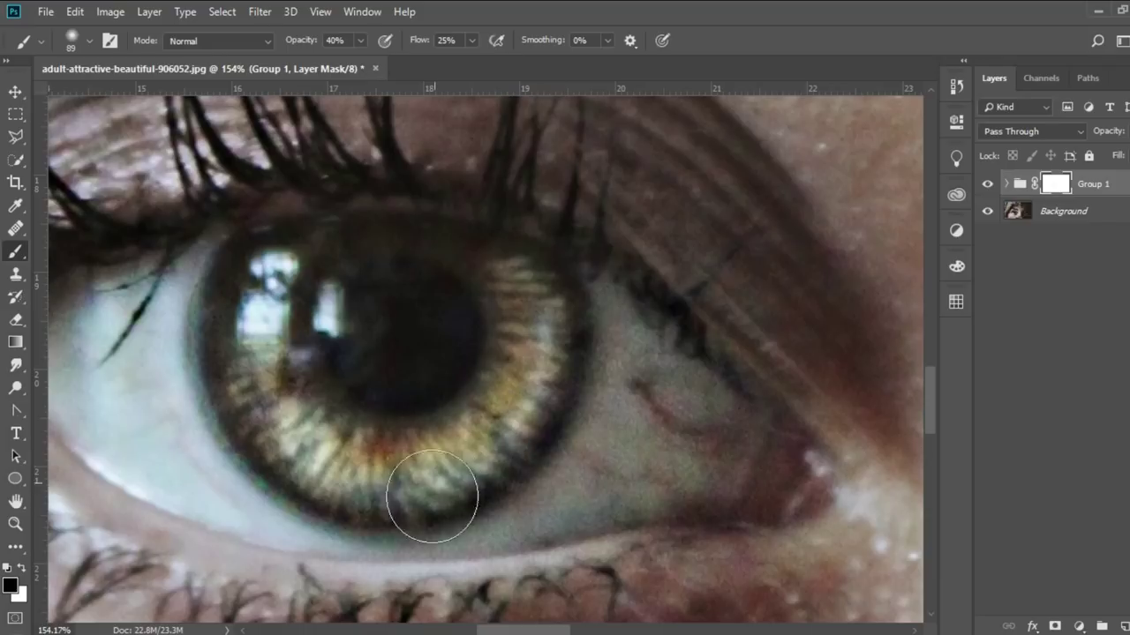
drag(324, 494, 300, 477)
Toggle Group 1's visibility to compare the iris, and expand then collapse the group.
scroll(522, 435, down, 3)
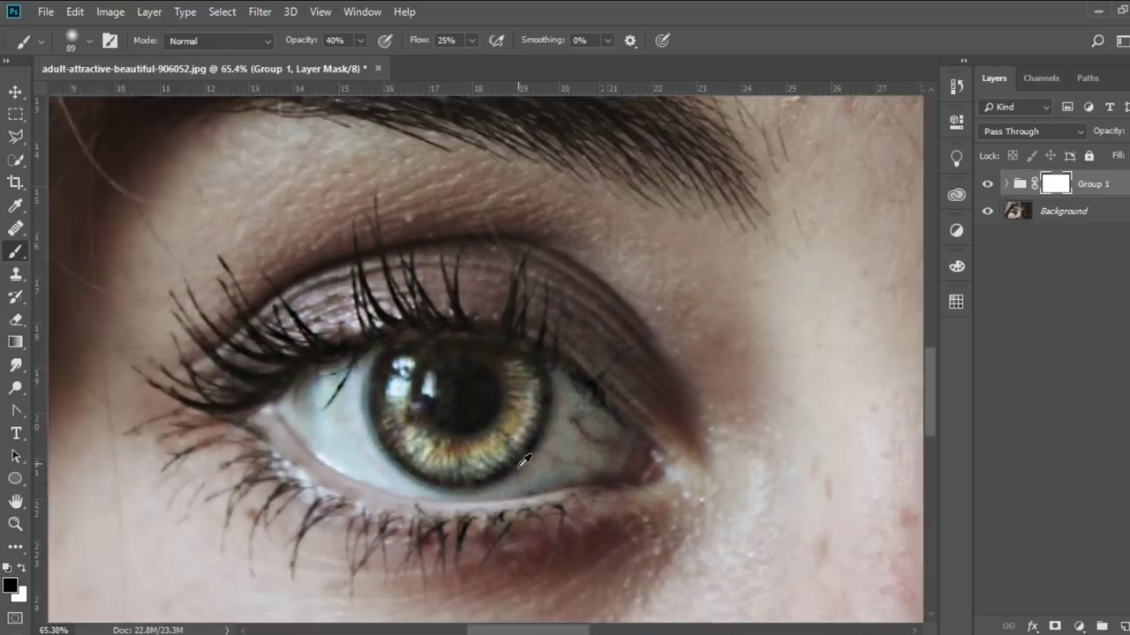
scroll(526, 476, down, 3)
scroll(530, 515, down, 3)
scroll(488, 503, up, 2)
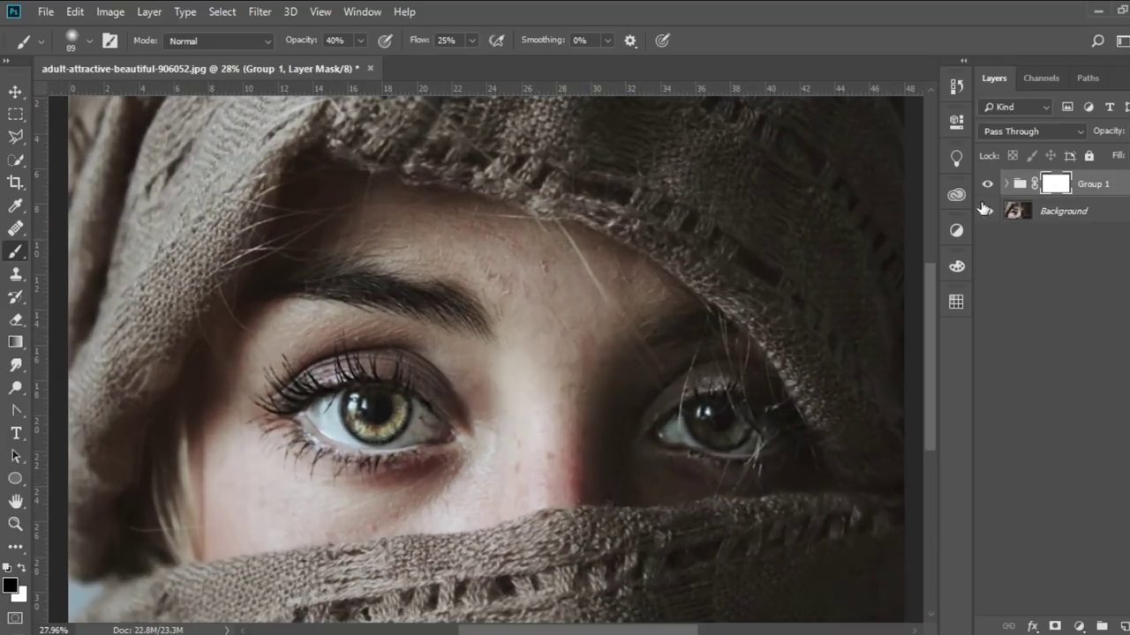
click(988, 184)
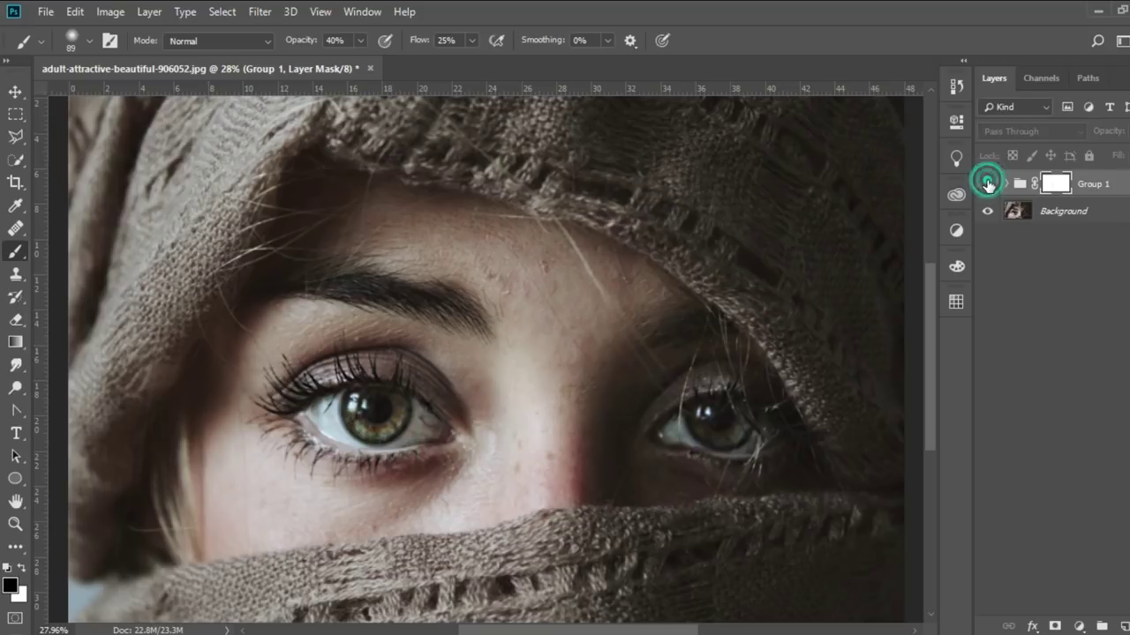
click(988, 184)
click(987, 184)
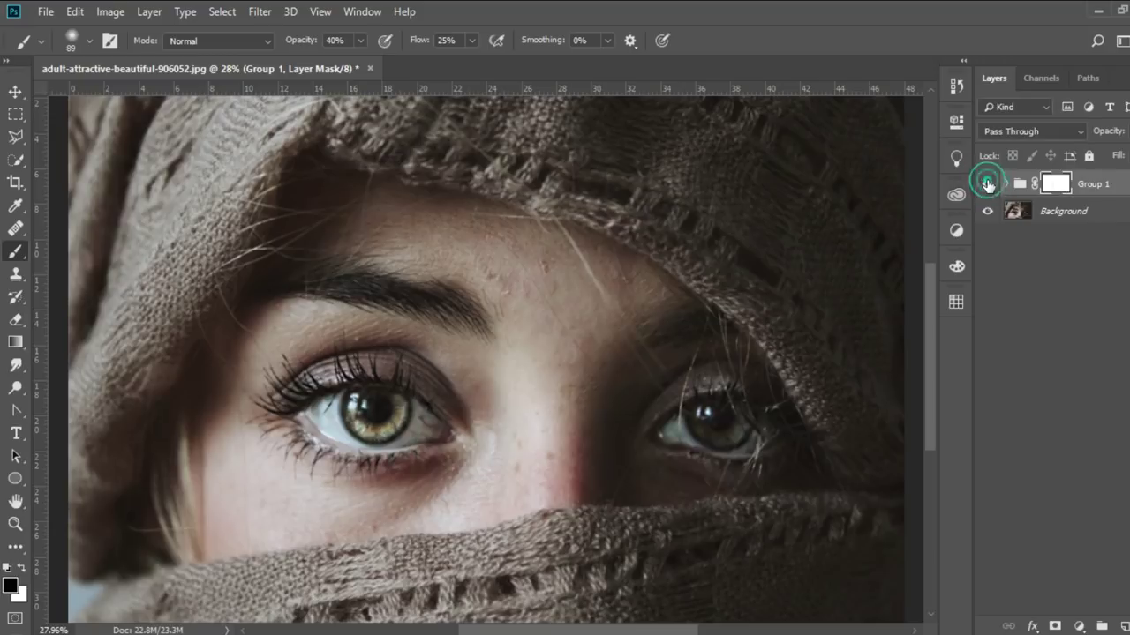
click(1008, 184)
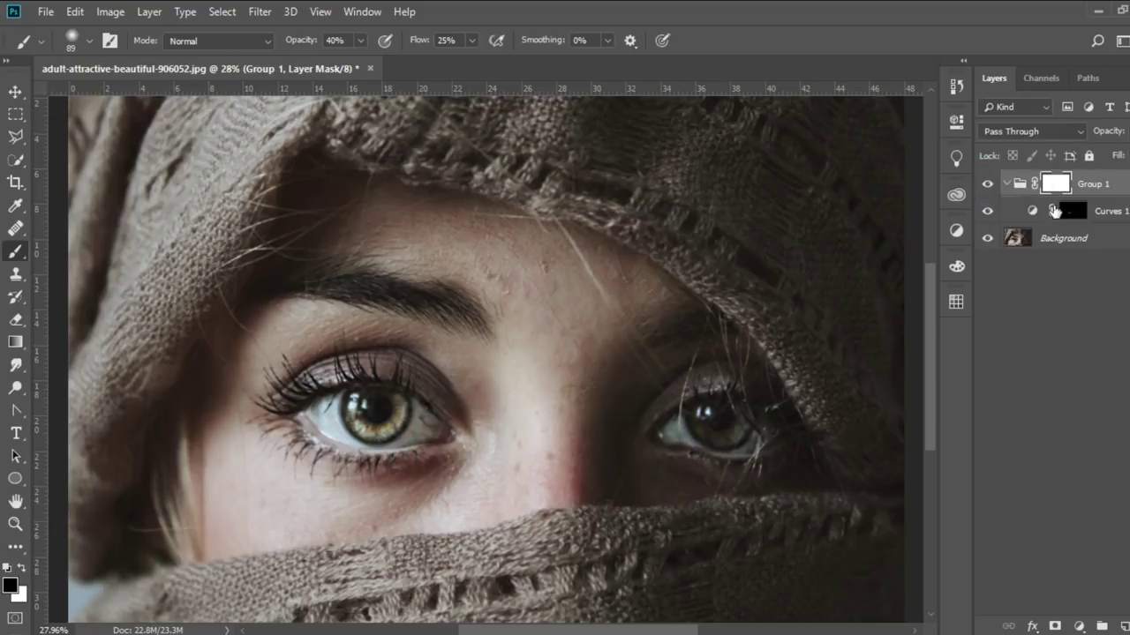
click(1007, 184)
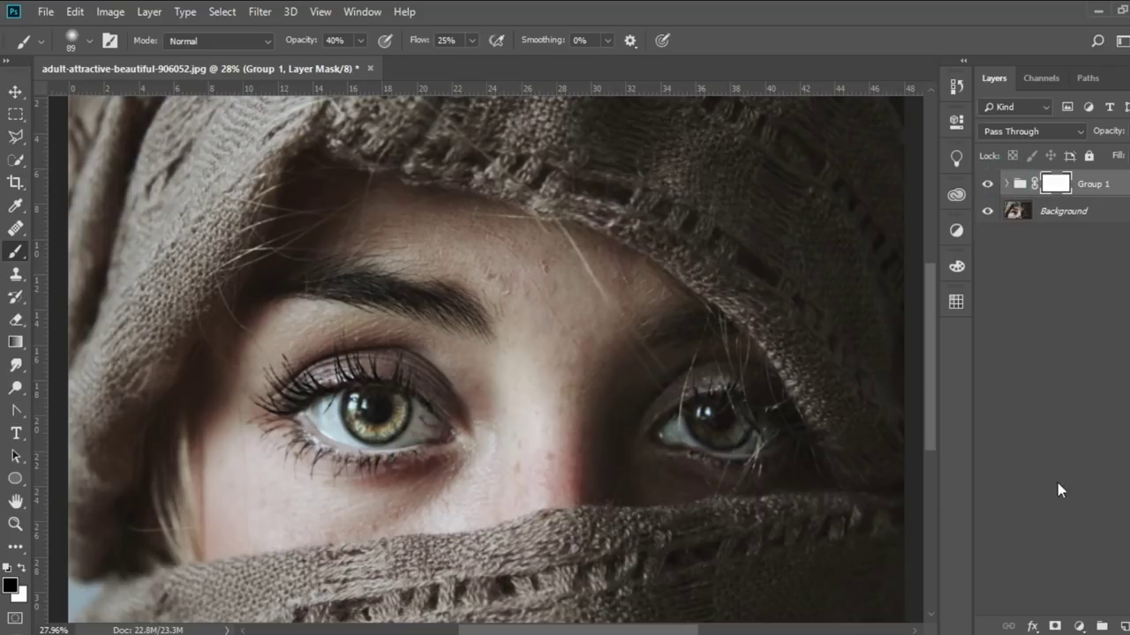
Create and undo a new empty layer, then open the adjustment layer list.
click(1123, 626)
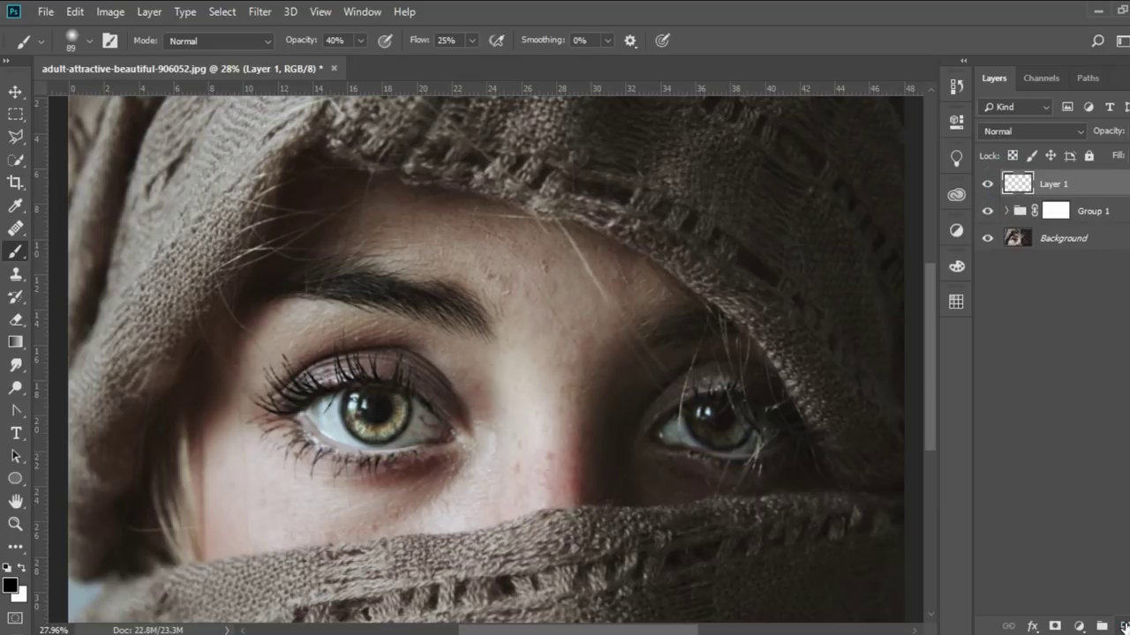
key(ctrl+z)
click(1080, 625)
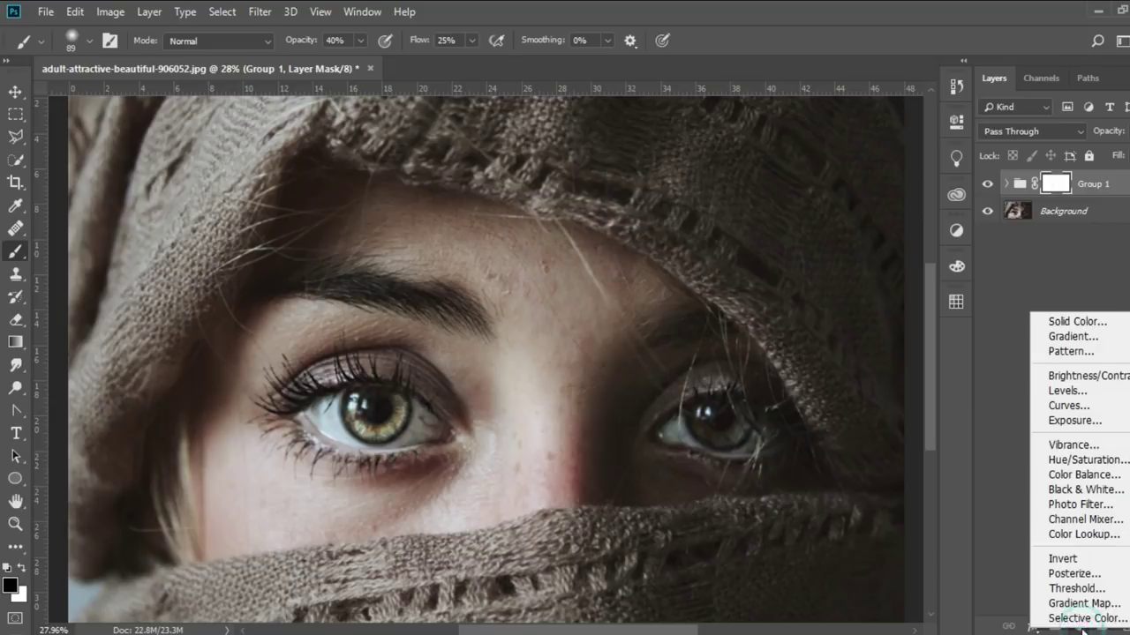
Add an unclipped Curves 2 layer with its RGB midpoint bowed up-left to brighten.
click(1078, 405)
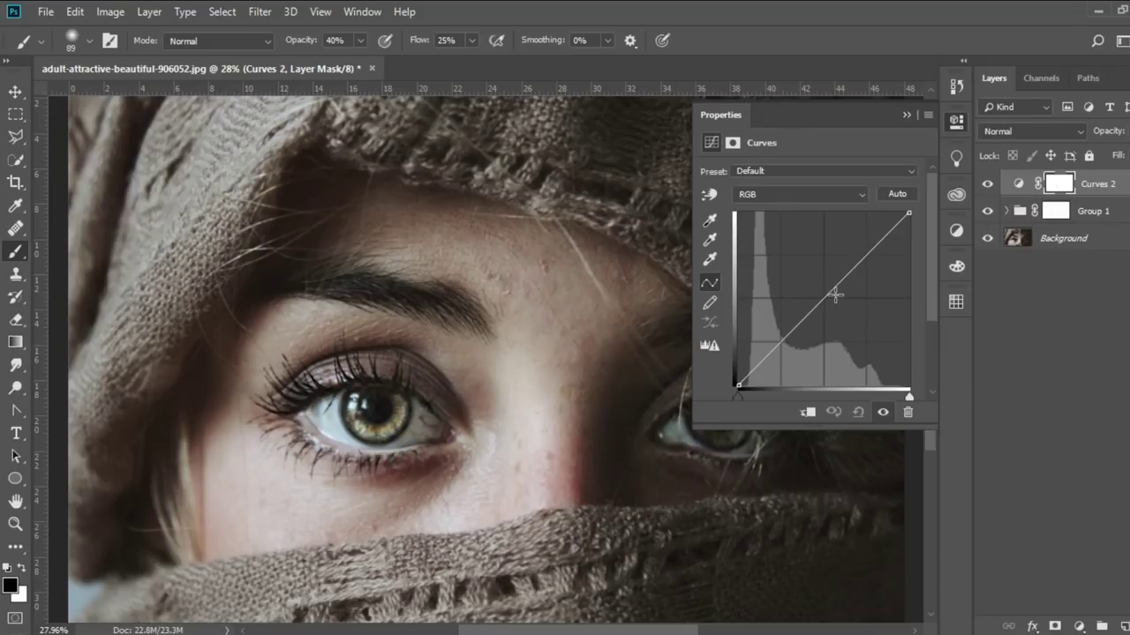
drag(834, 294, 821, 285)
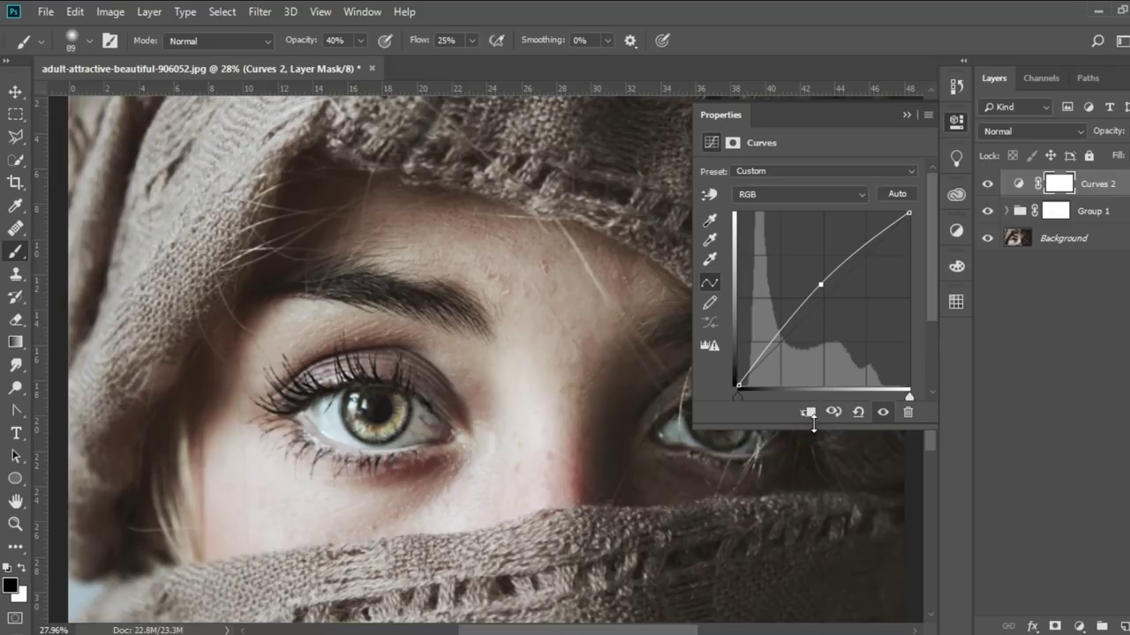
click(808, 413)
drag(821, 284, 797, 256)
key(ctrl+z)
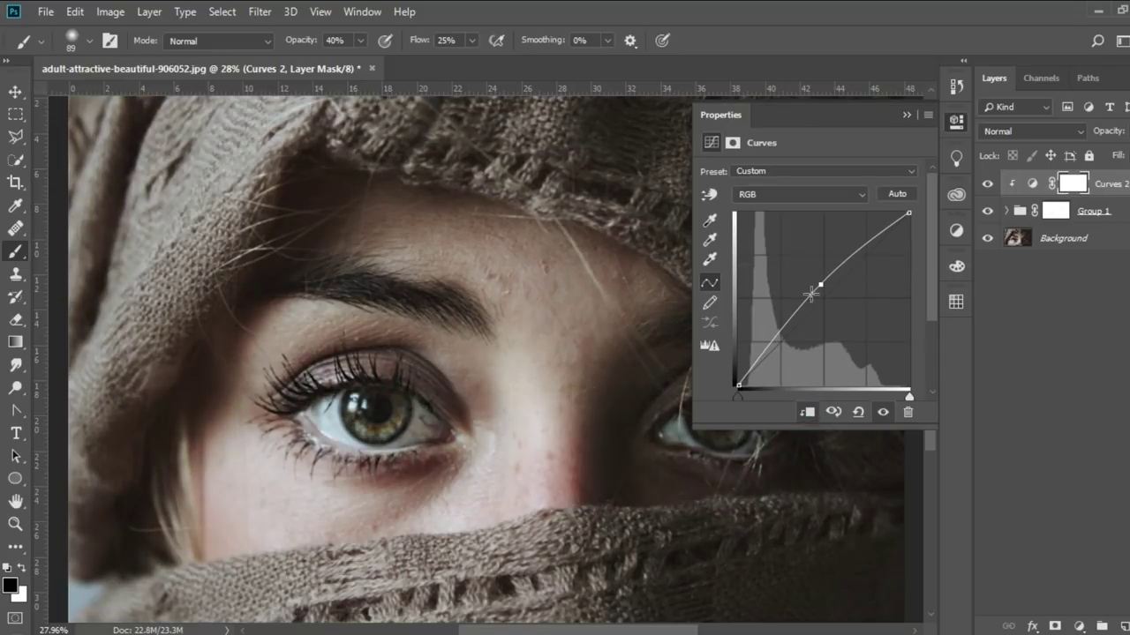
key(ctrl+shift+z)
key(ctrl+z)
click(817, 415)
drag(820, 284, 811, 275)
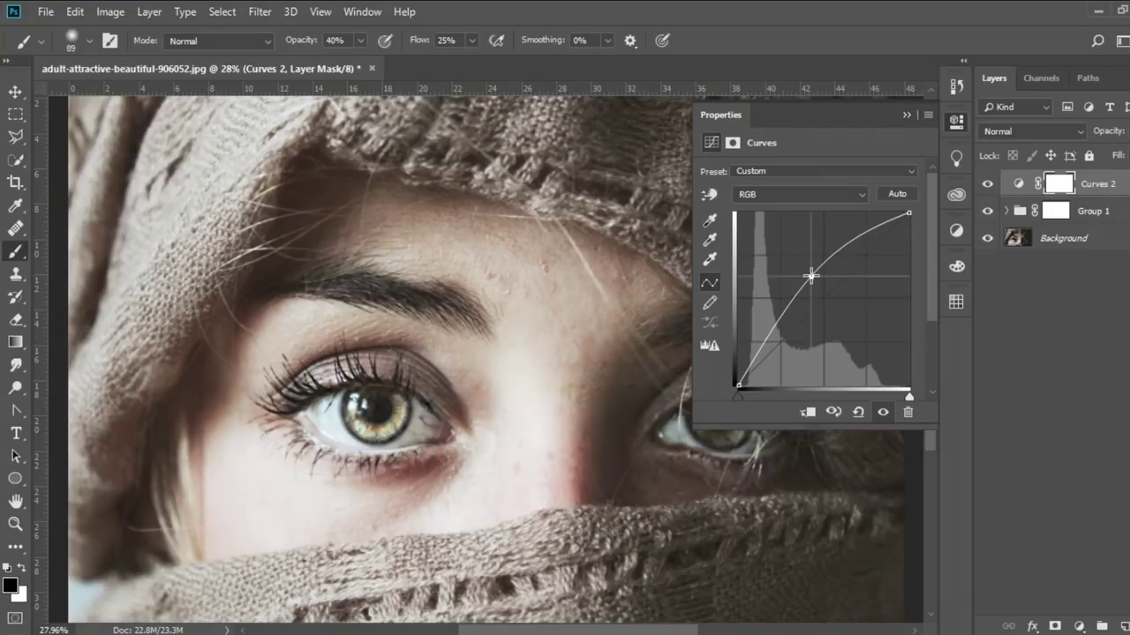
click(927, 105)
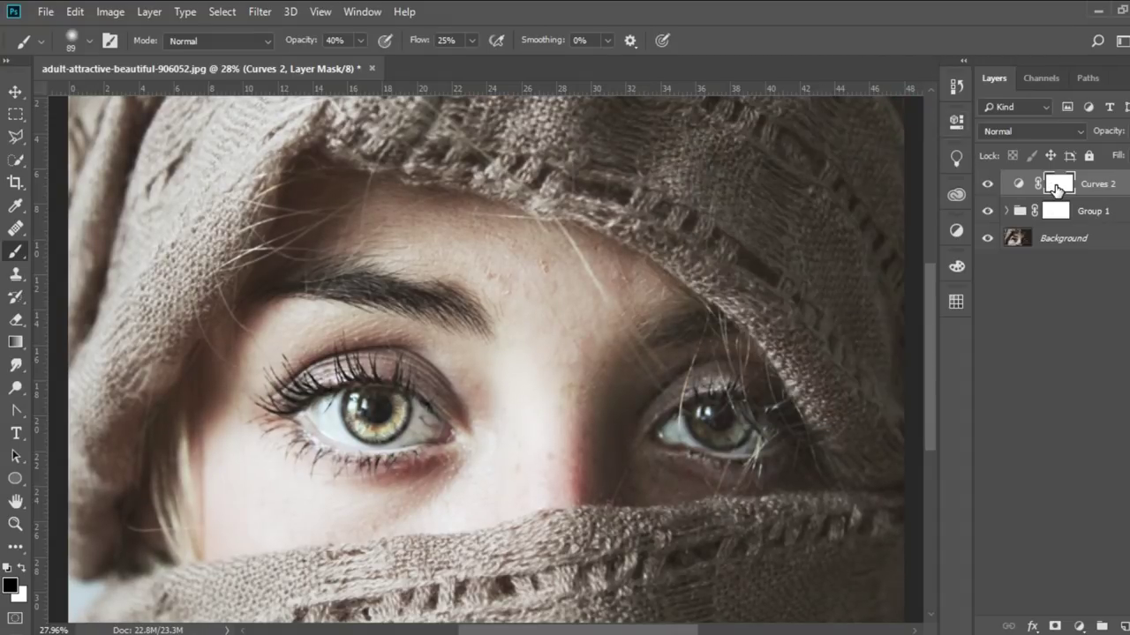
Invert the Curves 2 mask to black, zoom in, and set a 56 px brush.
drag(1057, 189, 1060, 192)
key(ctrl+i)
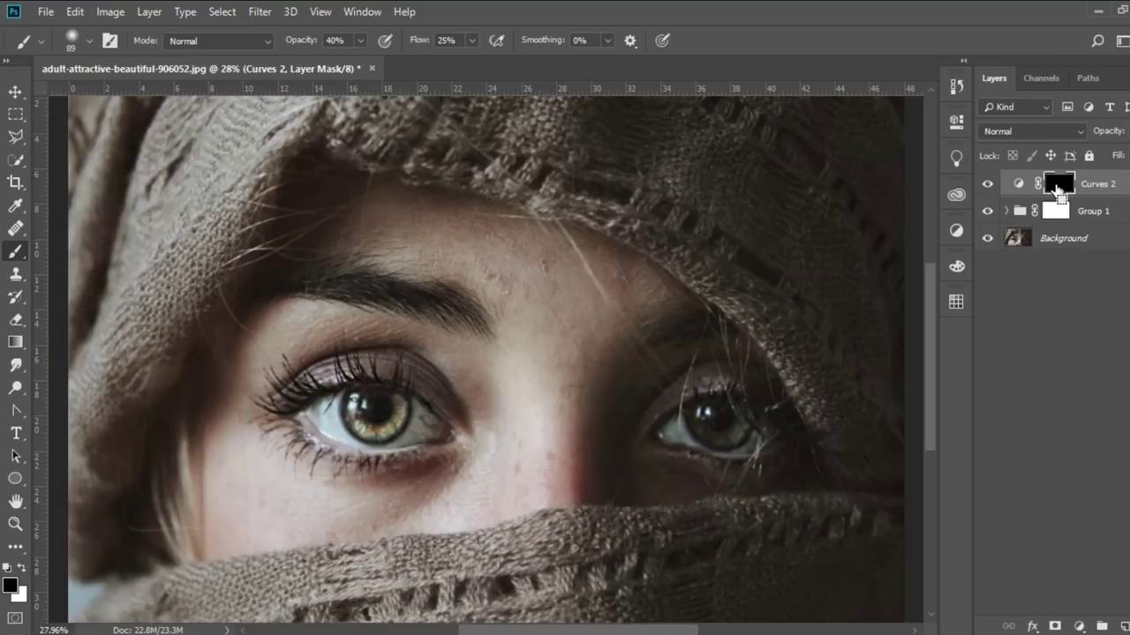
scroll(388, 425, up, 2)
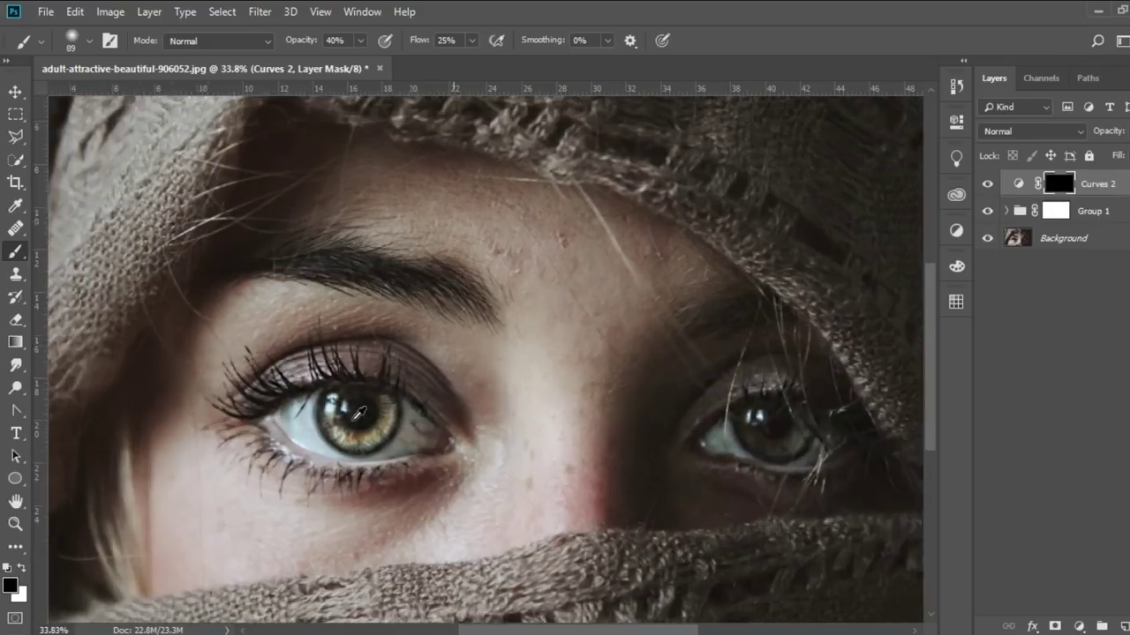
scroll(388, 425, up, 3)
scroll(309, 454, up, 2)
scroll(387, 449, up, 2)
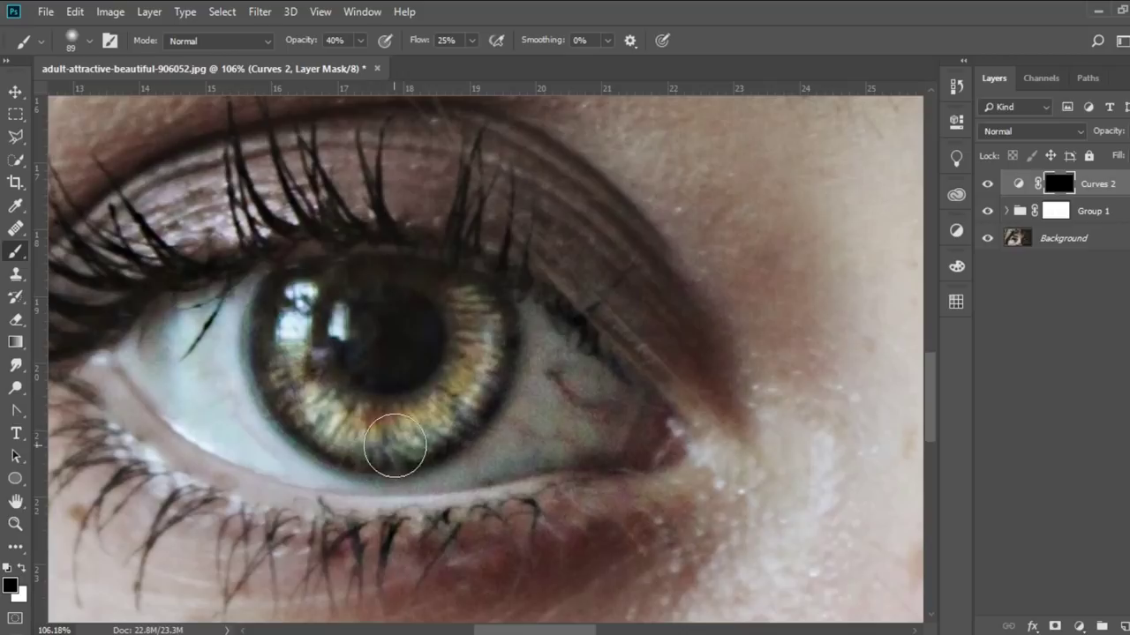
right_click(398, 391)
click(516, 394)
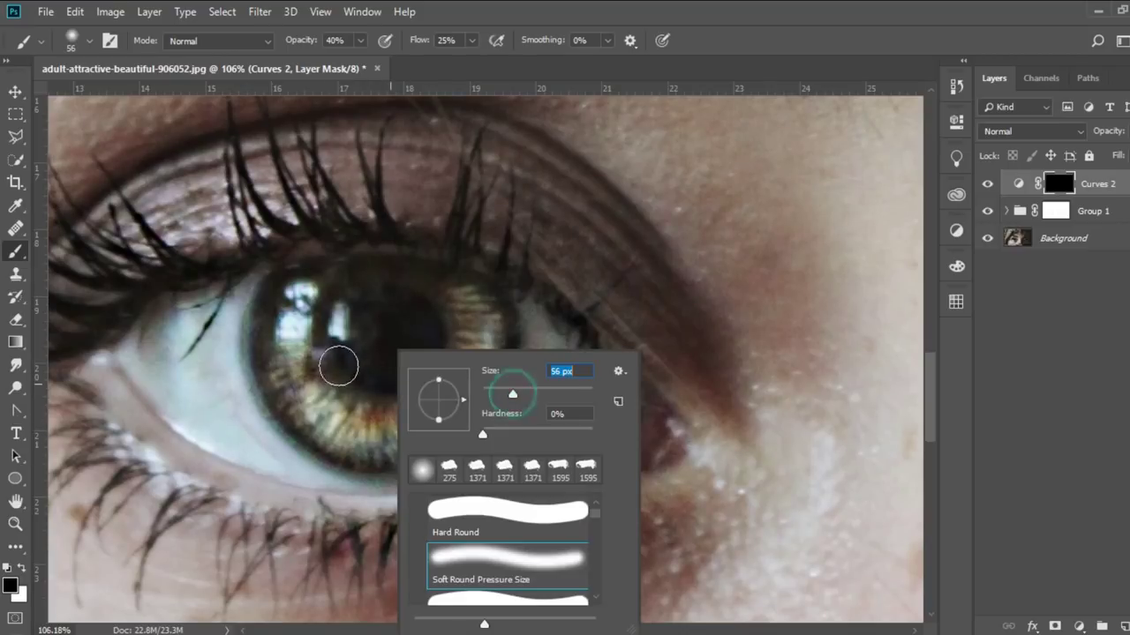
key(Return)
Paint white at 95% opacity over the lower, lower-left and lower-right iris.
click(20, 569)
mouse_move(439, 422)
mouse_down()
mouse_move(447, 396)
mouse_move(481, 384)
mouse_up()
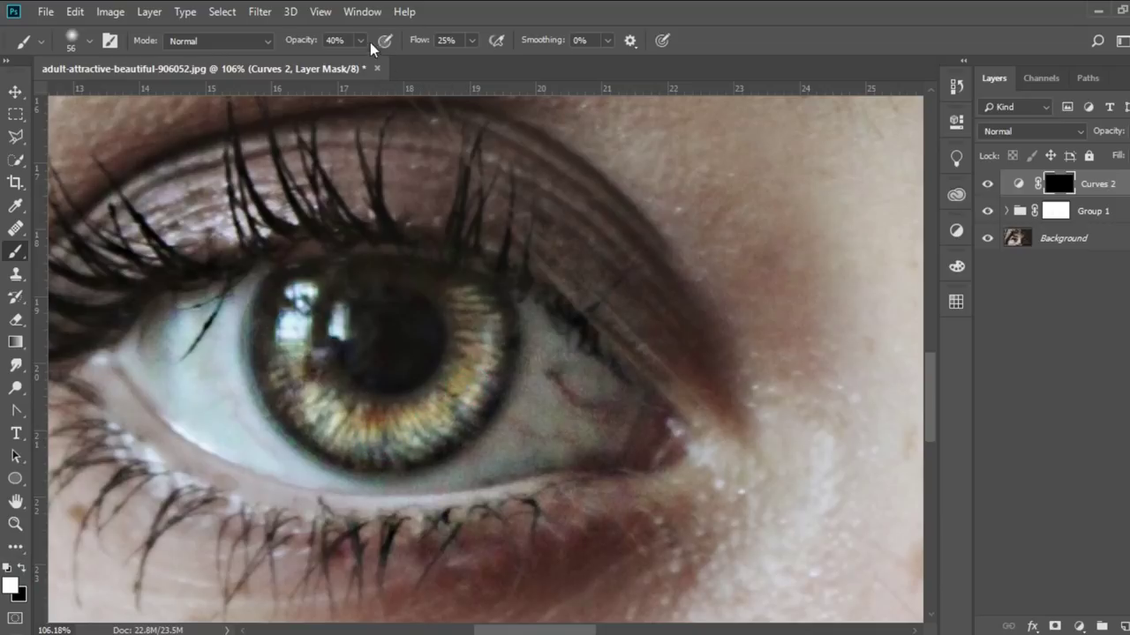
drag(360, 41, 404, 60)
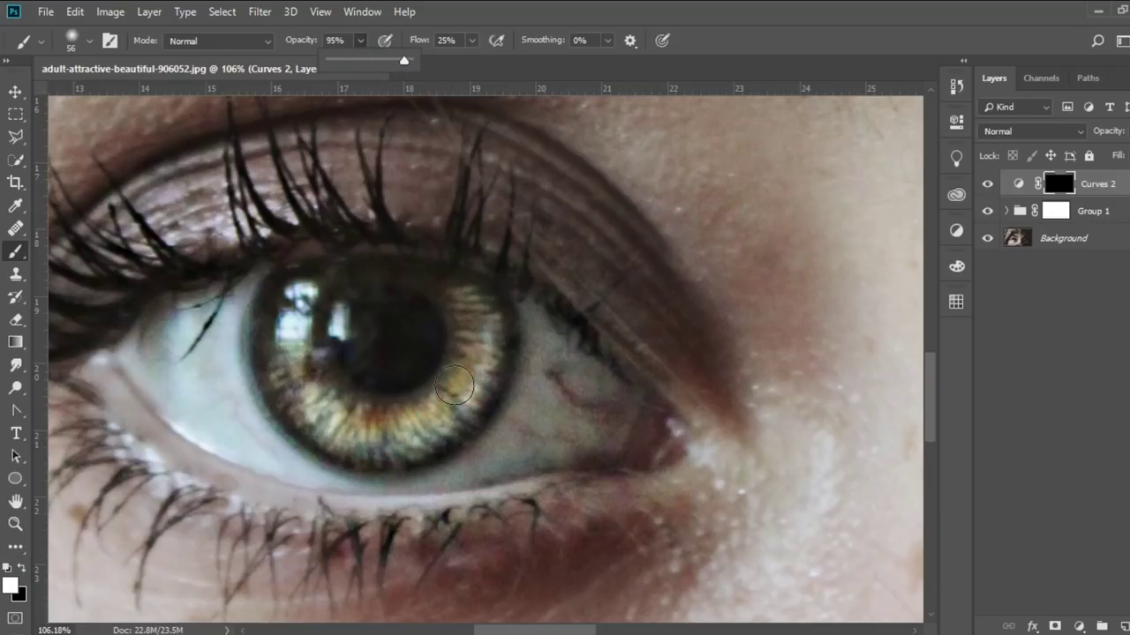
click(449, 383)
mouse_move(366, 427)
mouse_down()
mouse_move(347, 427)
mouse_move(277, 365)
mouse_move(333, 369)
mouse_up()
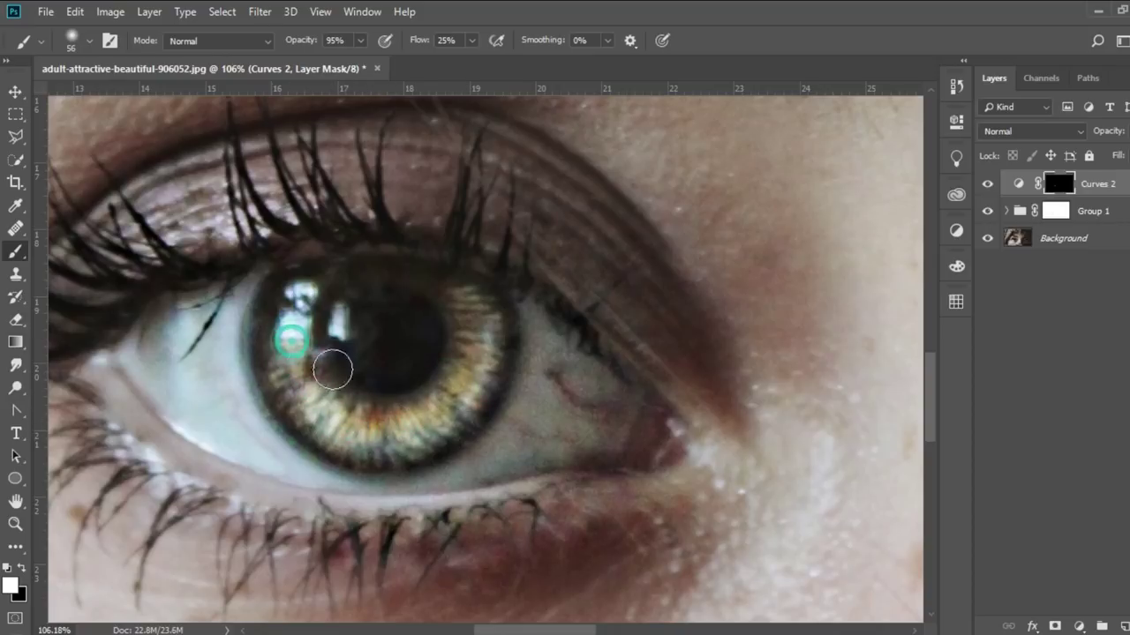
mouse_move(429, 391)
mouse_down()
mouse_move(484, 320)
mouse_move(471, 302)
mouse_up()
drag(373, 453, 289, 380)
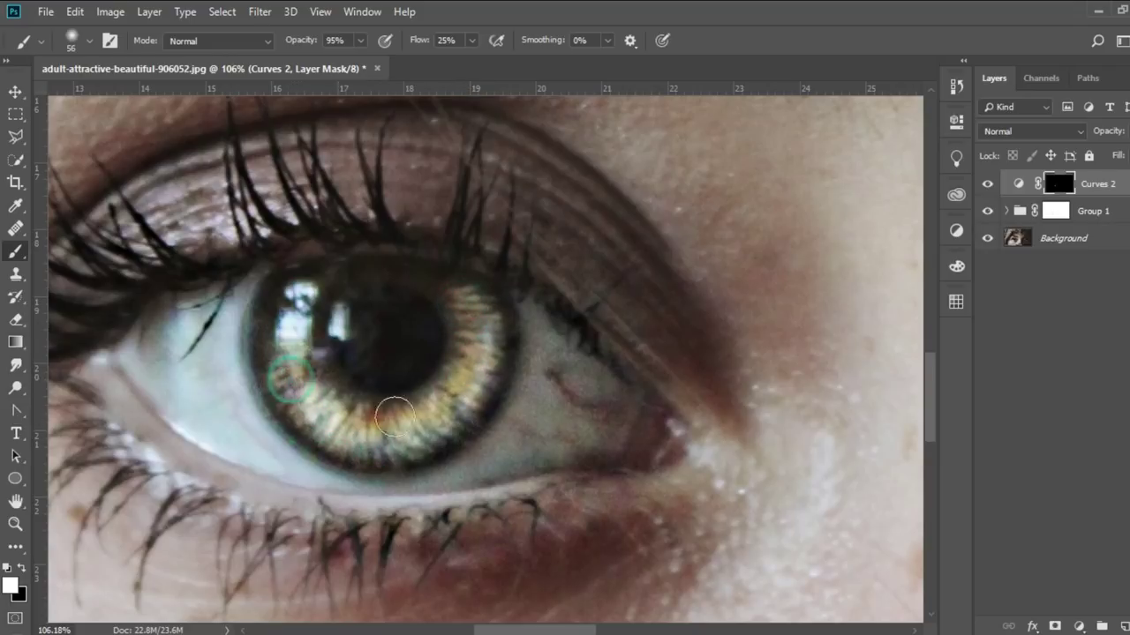
Reduce the brush to 42 and reveal the brightening on the upper-right iris.
right_click(467, 396)
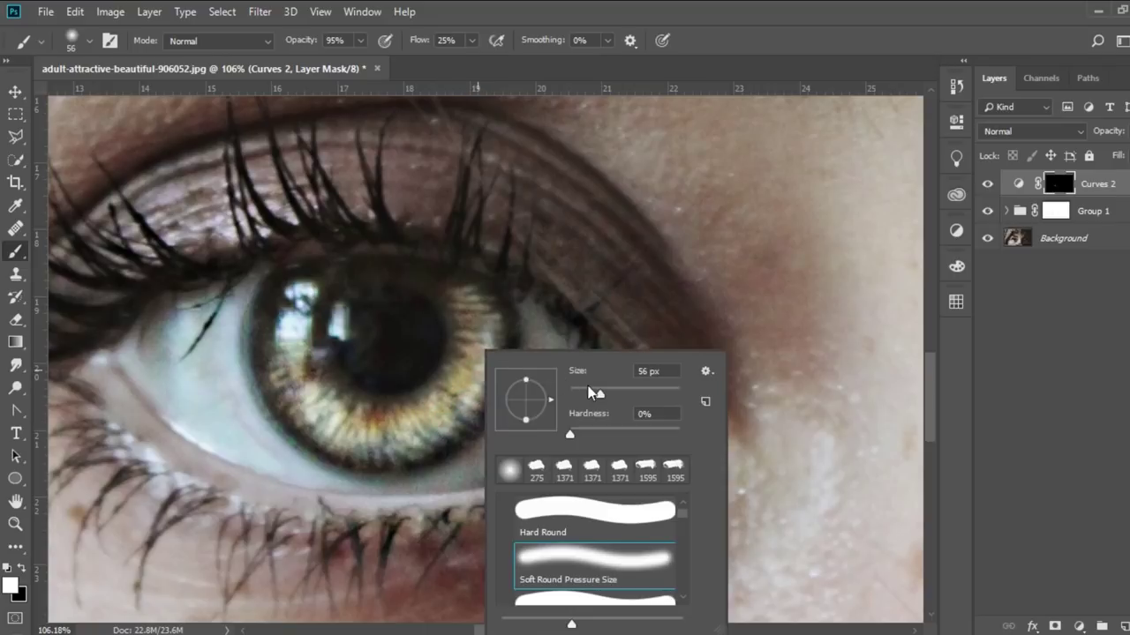
click(477, 395)
mouse_move(497, 369)
mouse_down()
mouse_move(450, 322)
mouse_move(379, 421)
mouse_move(296, 399)
mouse_move(338, 438)
mouse_move(396, 449)
mouse_move(459, 422)
mouse_move(326, 430)
mouse_up()
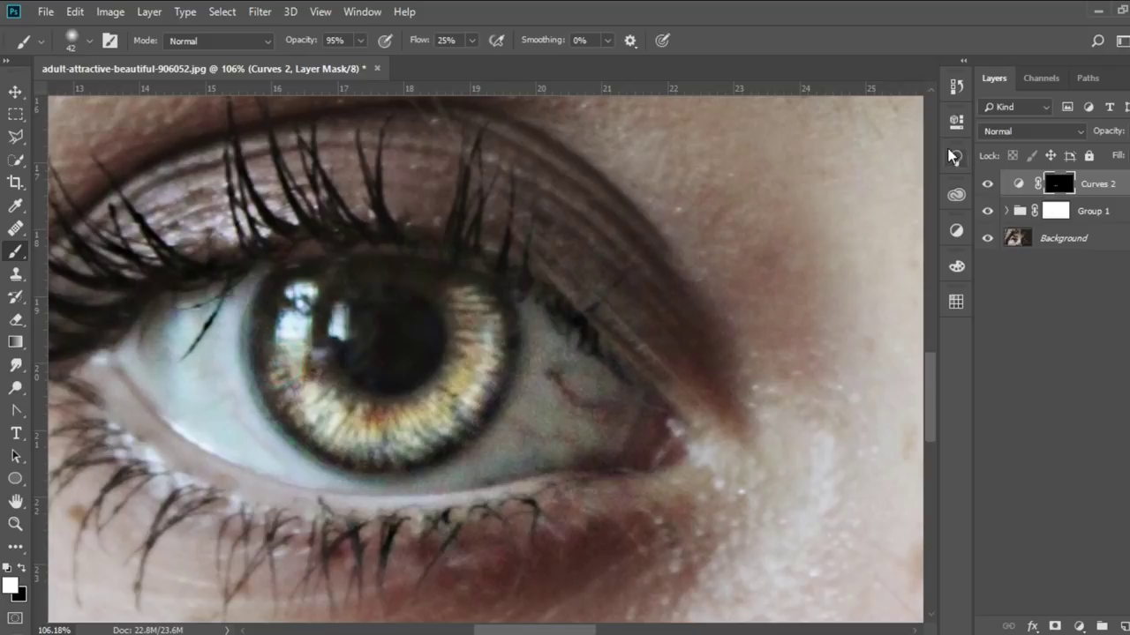
Group Curves 2 into Group 2, compare both groups, and add a mask to Group 2.
click(987, 184)
click(1106, 187)
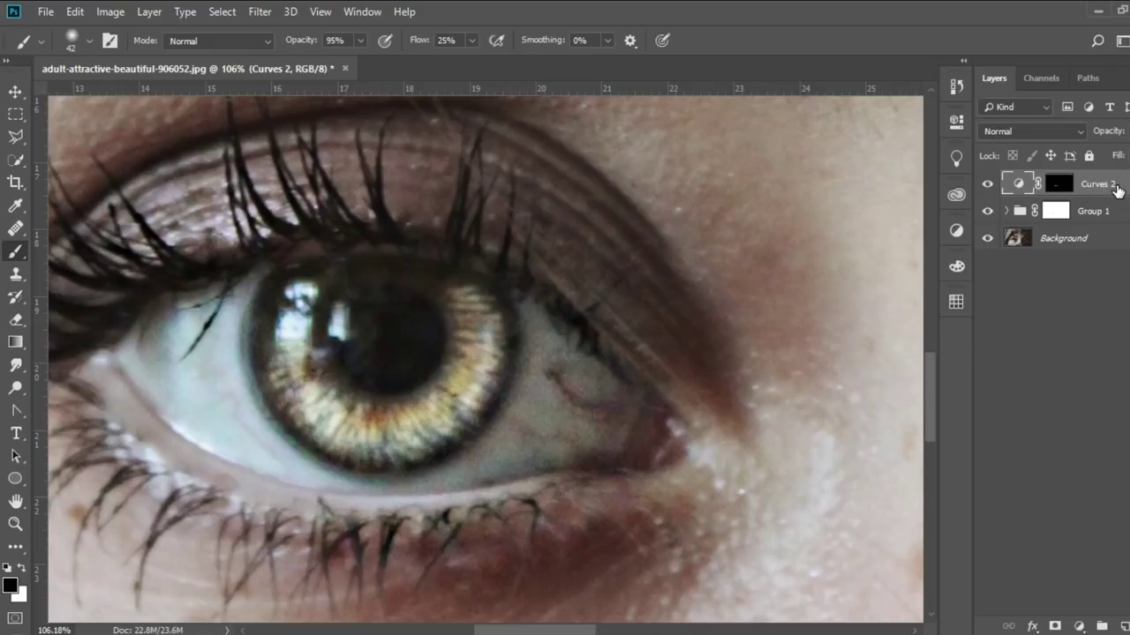
key(ctrl+g)
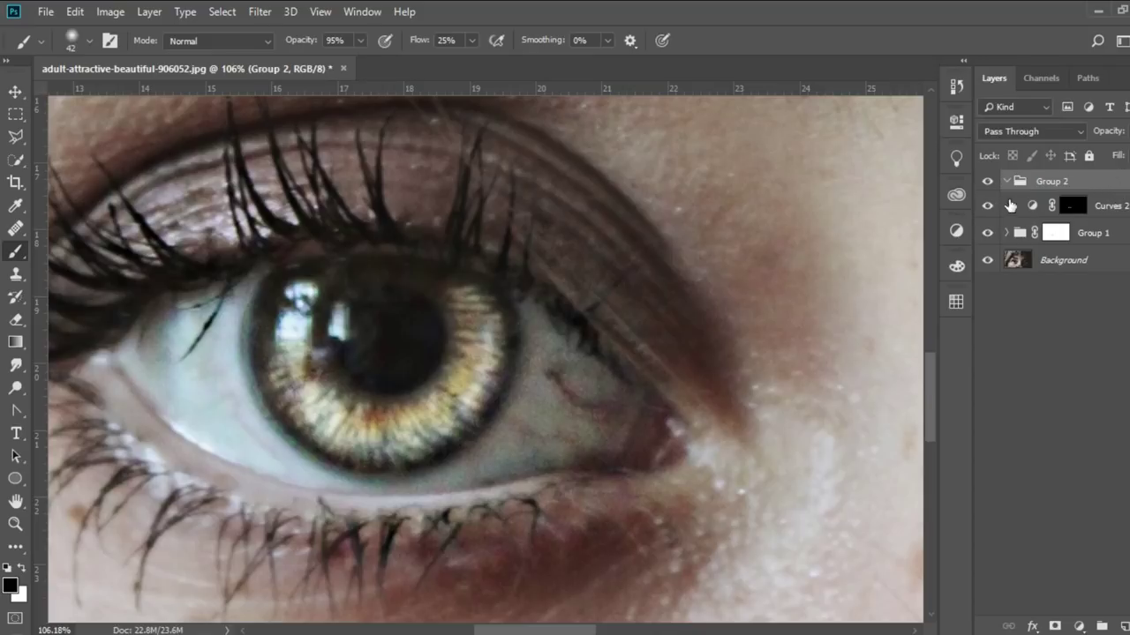
click(1006, 182)
click(987, 205)
click(987, 181)
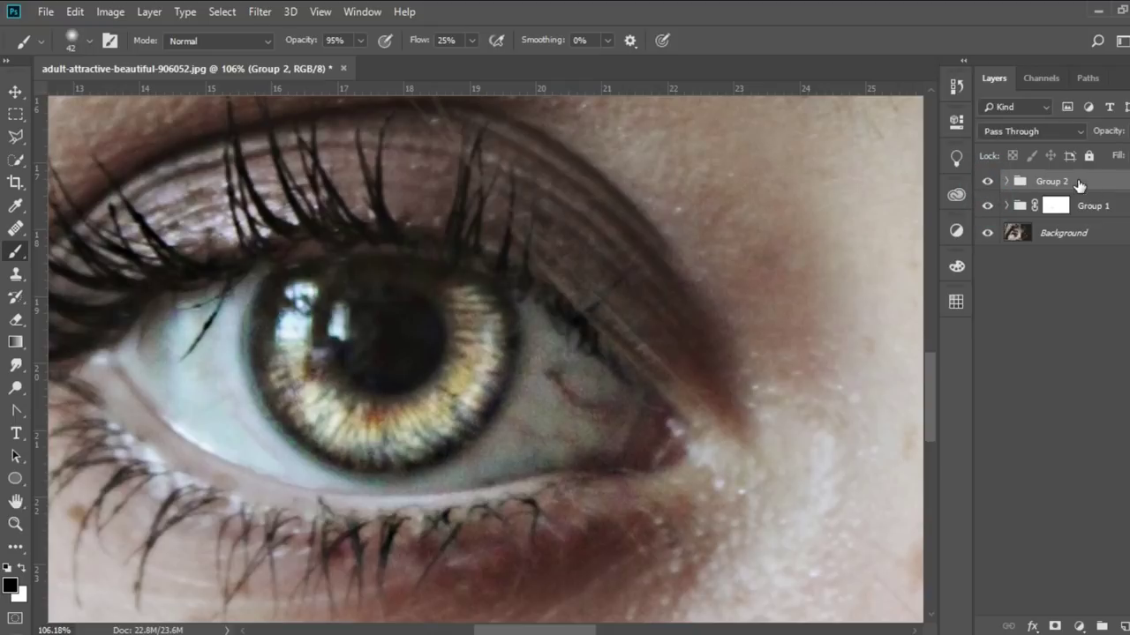
click(1053, 626)
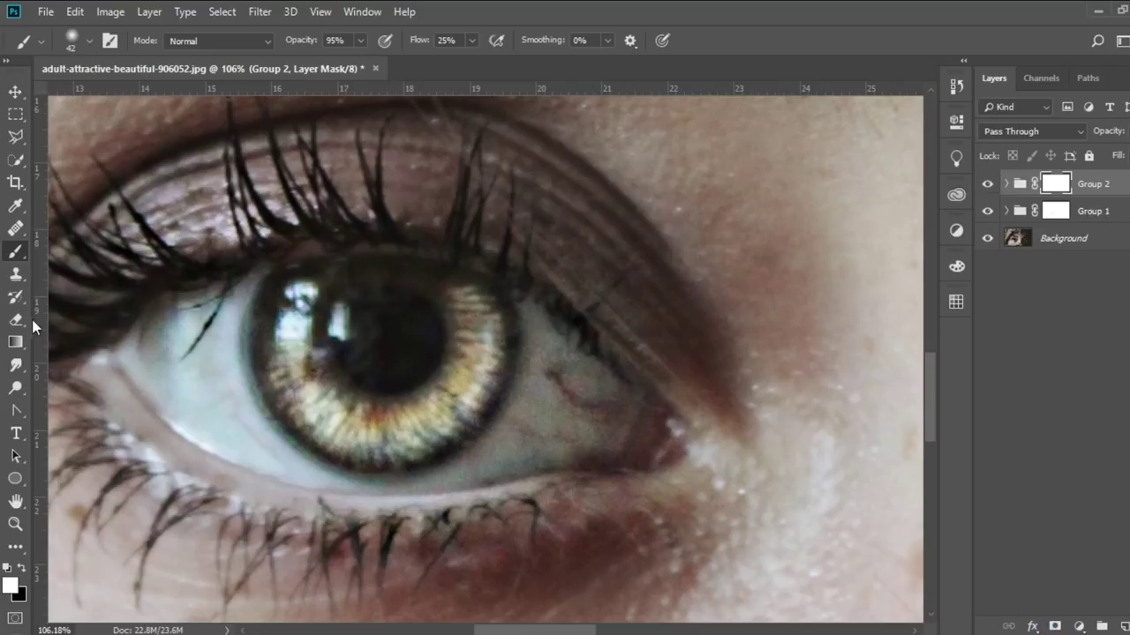
Paint the Group 2 mask around the iris edges with a 77 px brush at 50% flow.
right_click(575, 309)
click(709, 347)
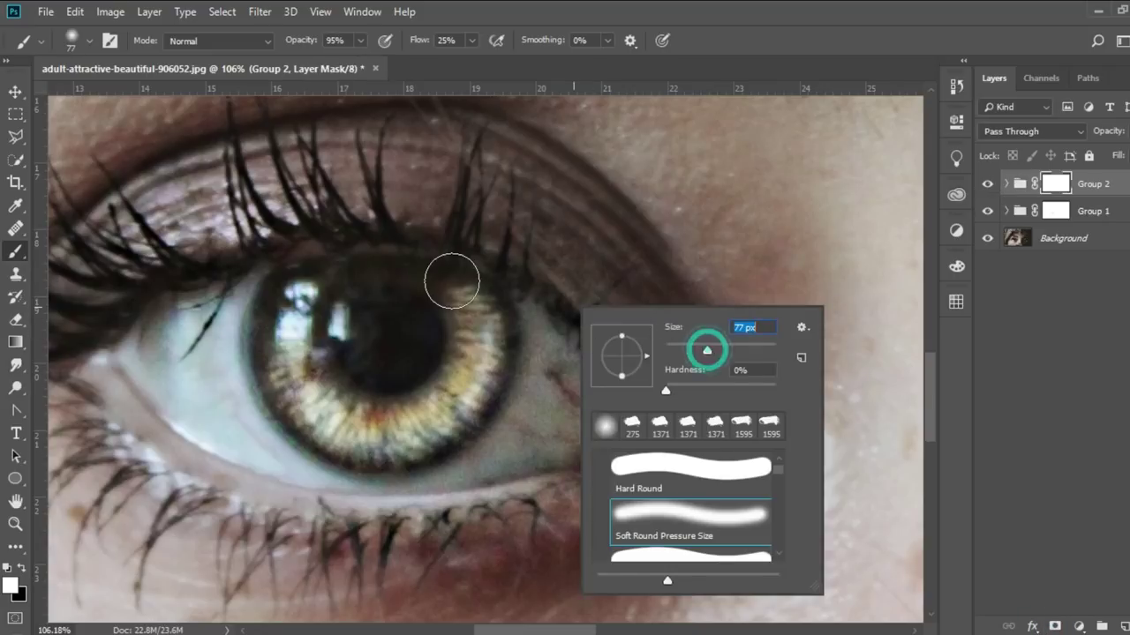
click(467, 272)
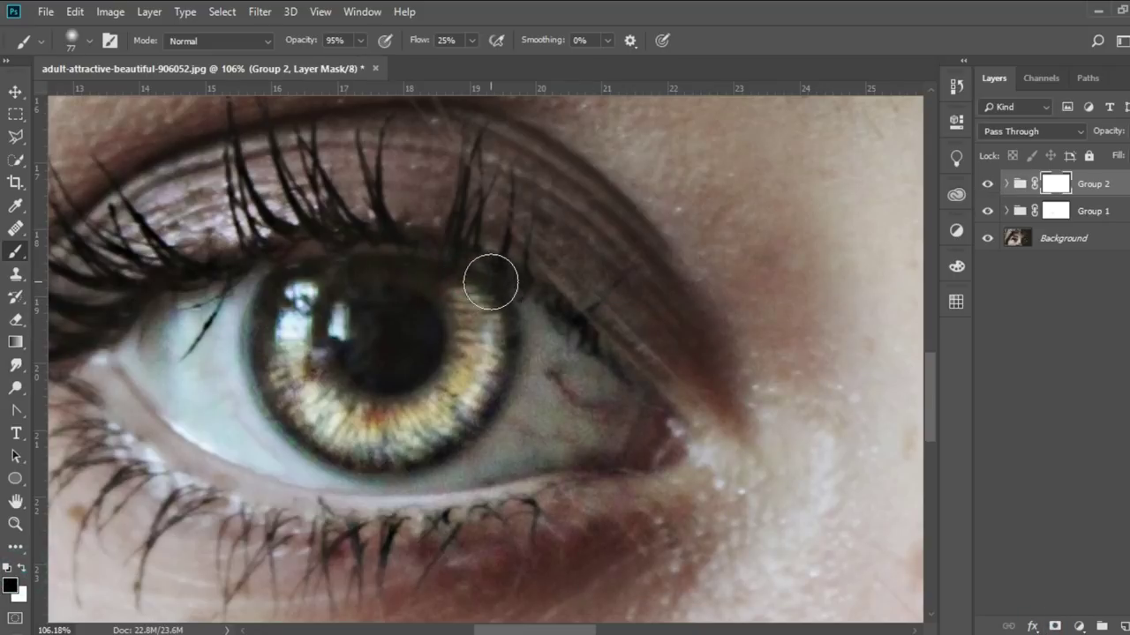
mouse_move(479, 308)
mouse_down()
mouse_move(502, 381)
mouse_move(497, 328)
mouse_move(497, 353)
mouse_move(453, 298)
mouse_up()
click(305, 353)
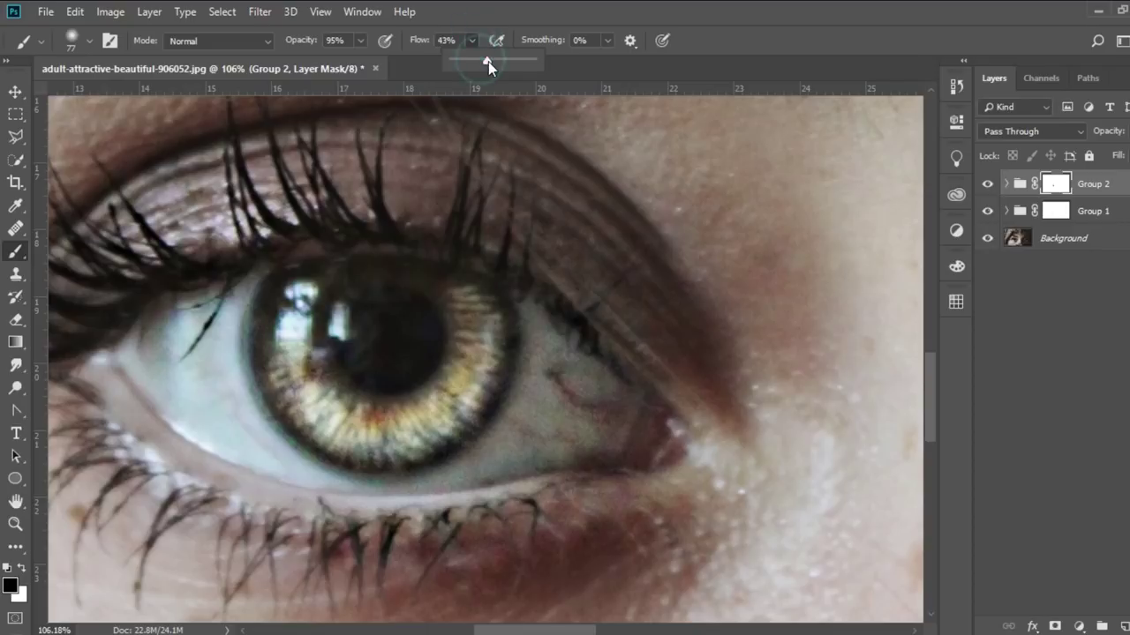
drag(490, 355, 488, 413)
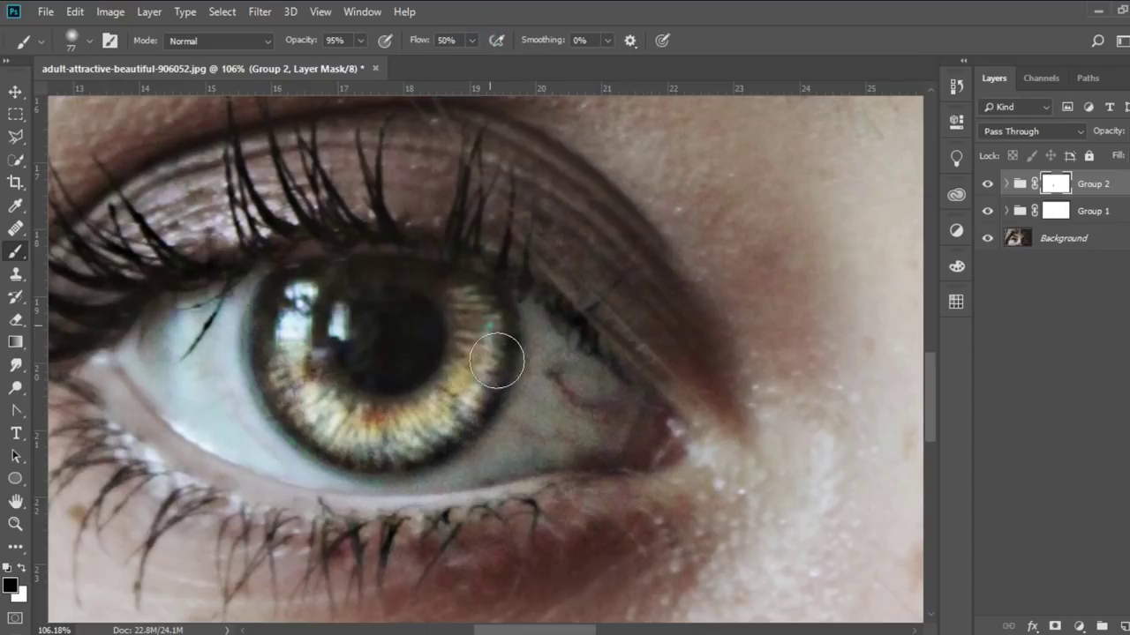
drag(298, 429, 269, 353)
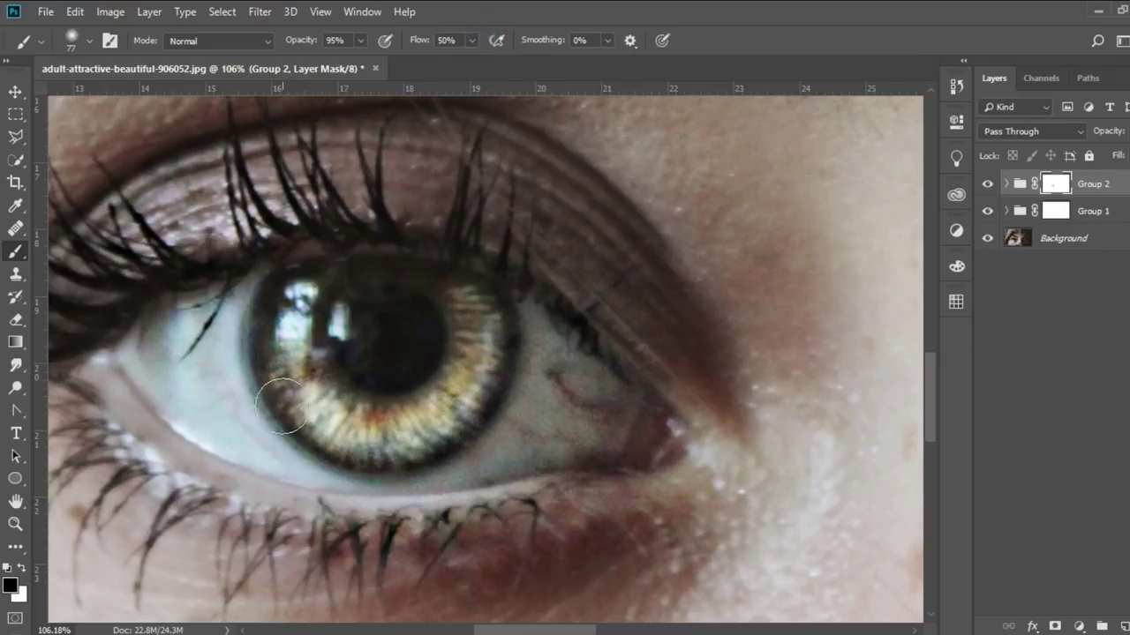
mouse_move(333, 368)
mouse_down()
mouse_move(441, 402)
mouse_move(429, 453)
mouse_move(335, 455)
mouse_up()
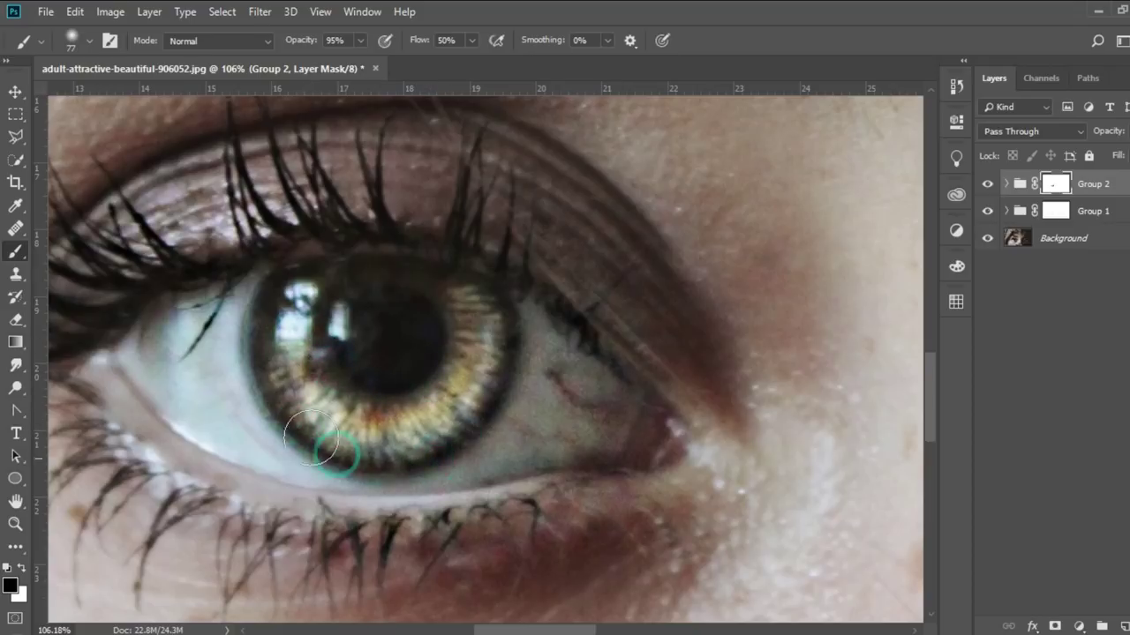
drag(300, 362, 346, 460)
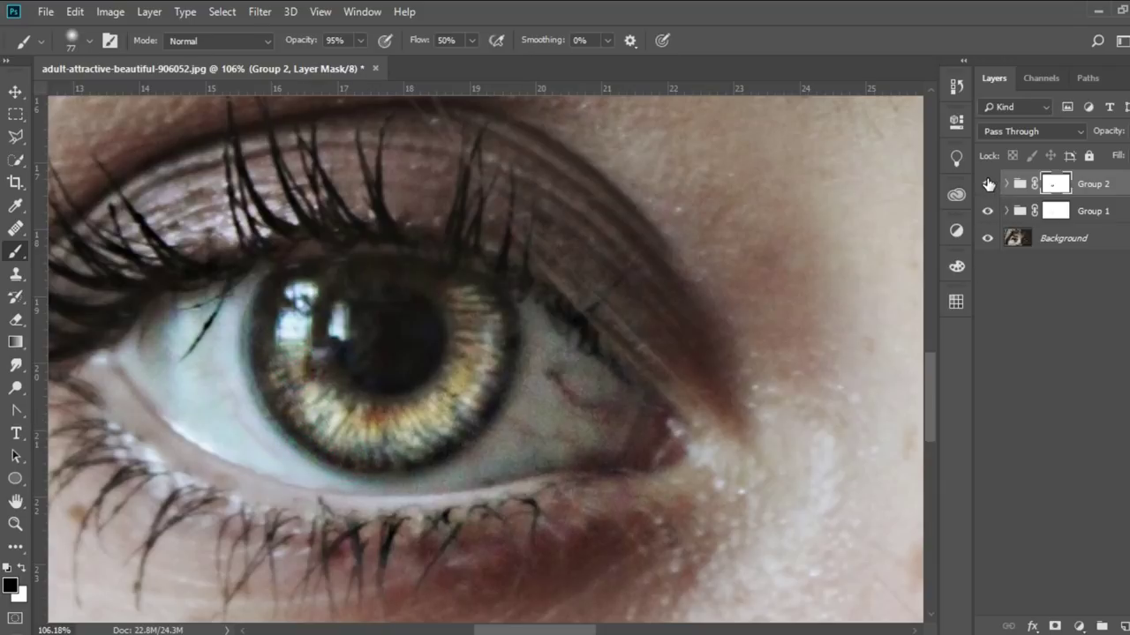
click(988, 184)
scroll(581, 484, down, 5)
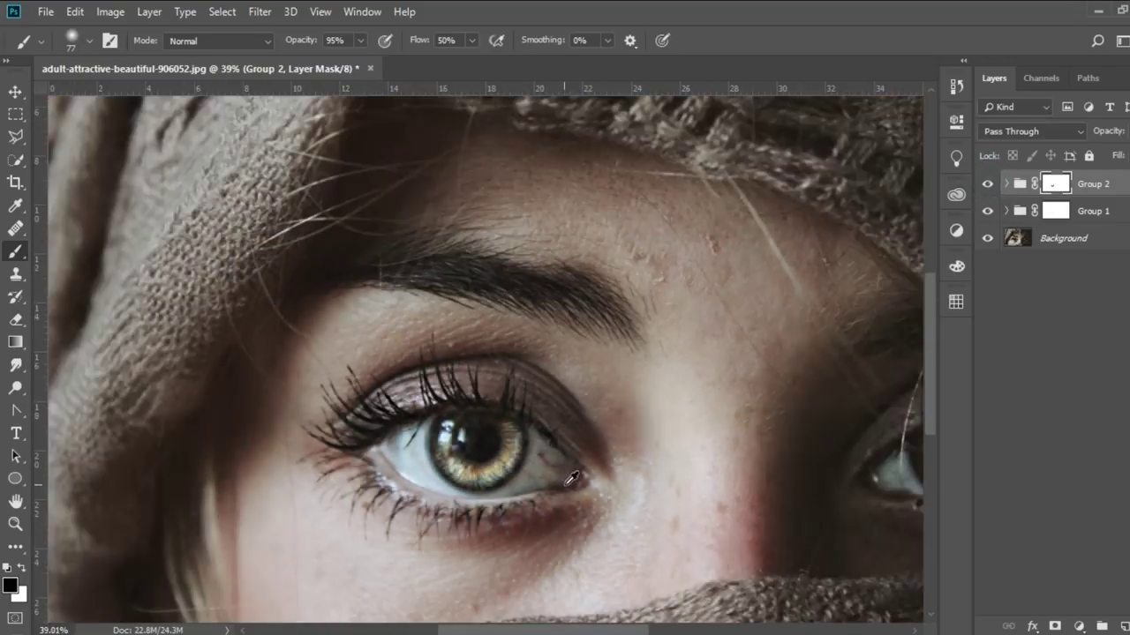
scroll(569, 490, up, 1)
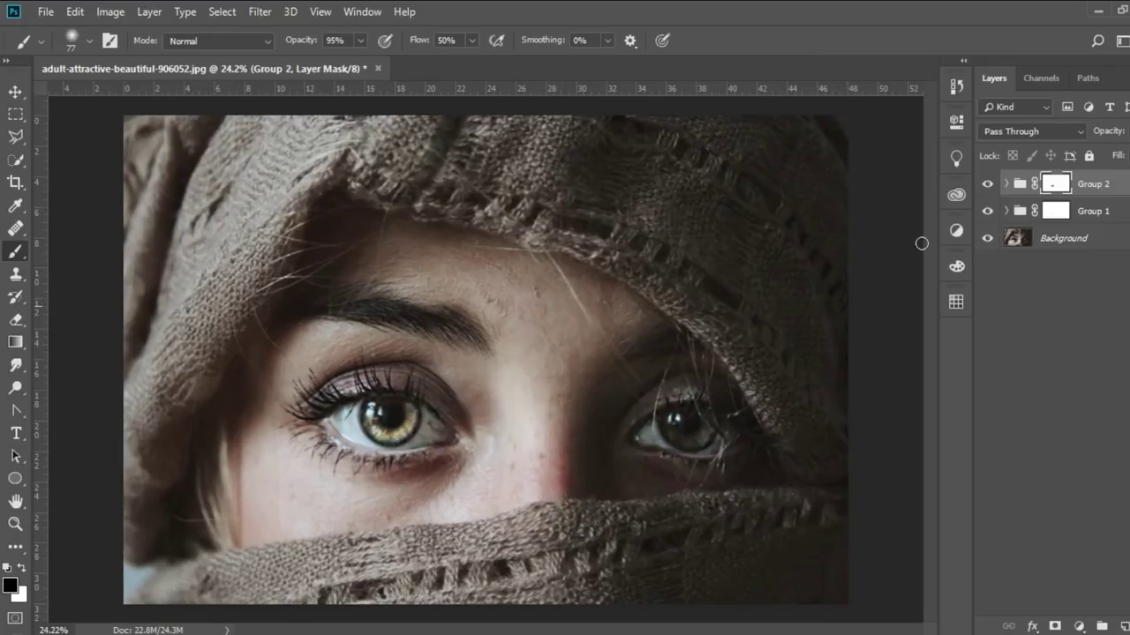
click(987, 185)
click(987, 211)
click(988, 241)
drag(987, 211, 991, 186)
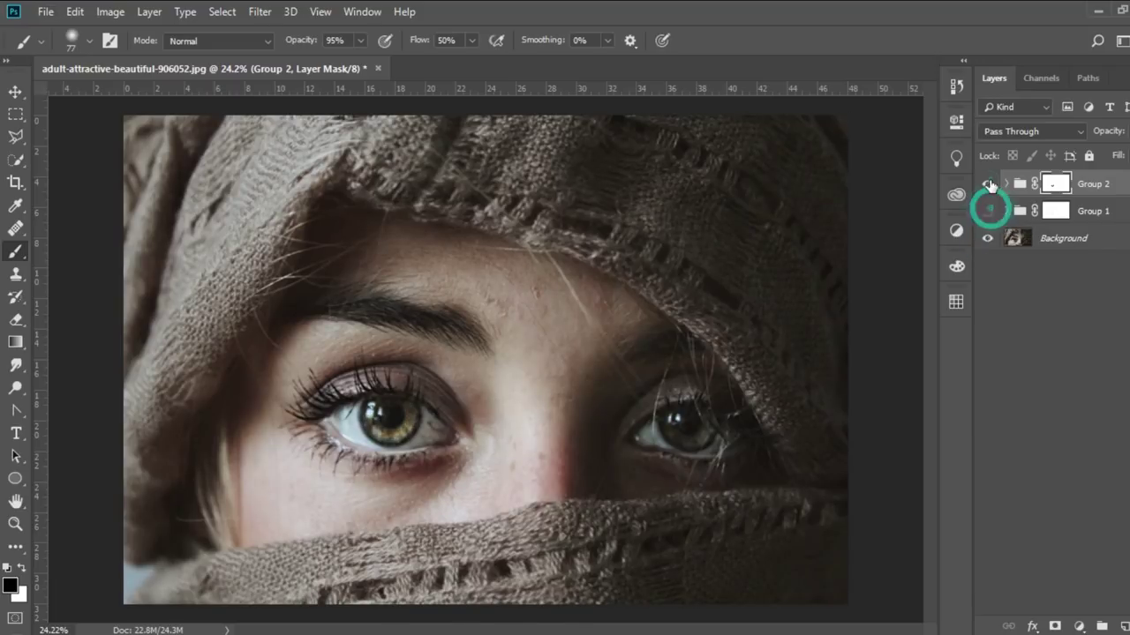
click(987, 184)
click(987, 210)
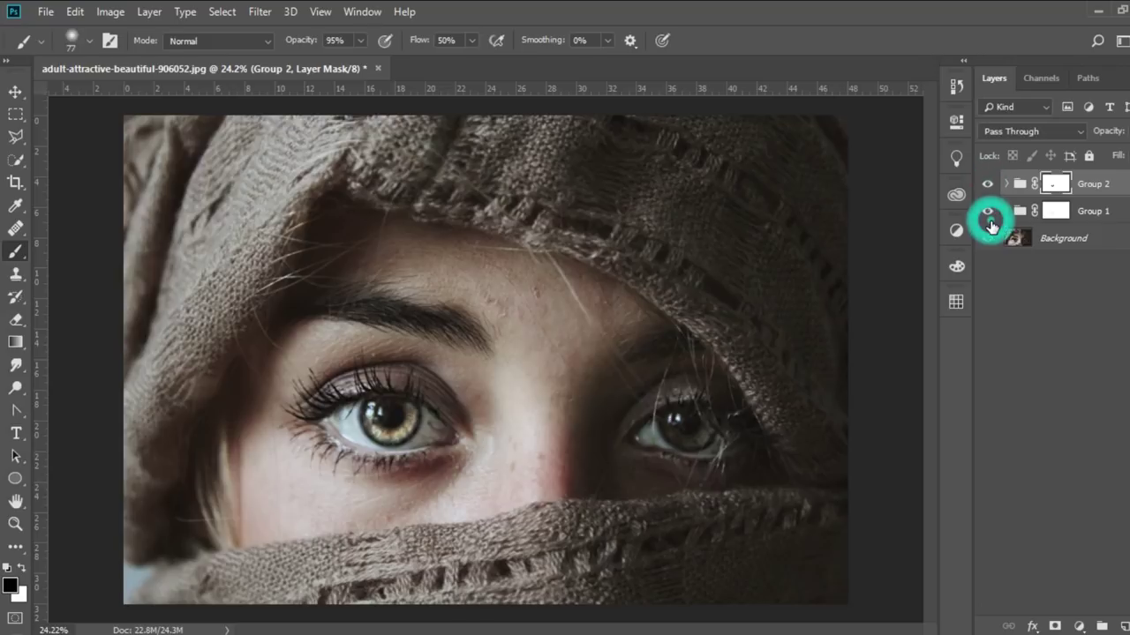
scroll(399, 468, up, 2)
scroll(399, 468, up, 1)
scroll(441, 442, up, 1)
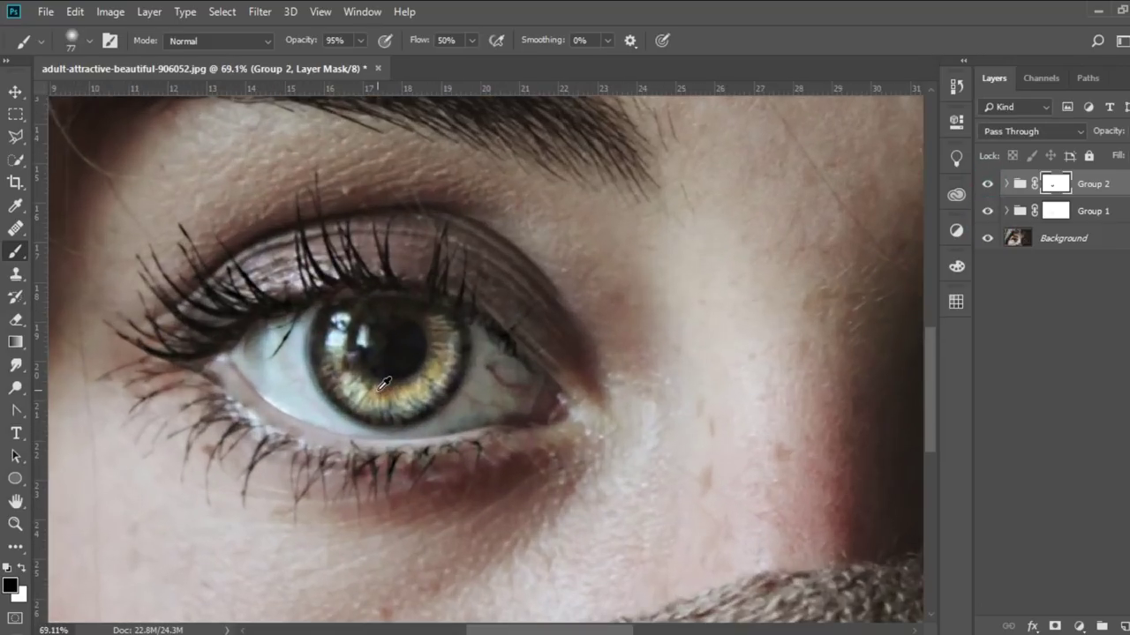
scroll(494, 415, up, 1)
scroll(512, 424, up, 1)
scroll(508, 443, up, 1)
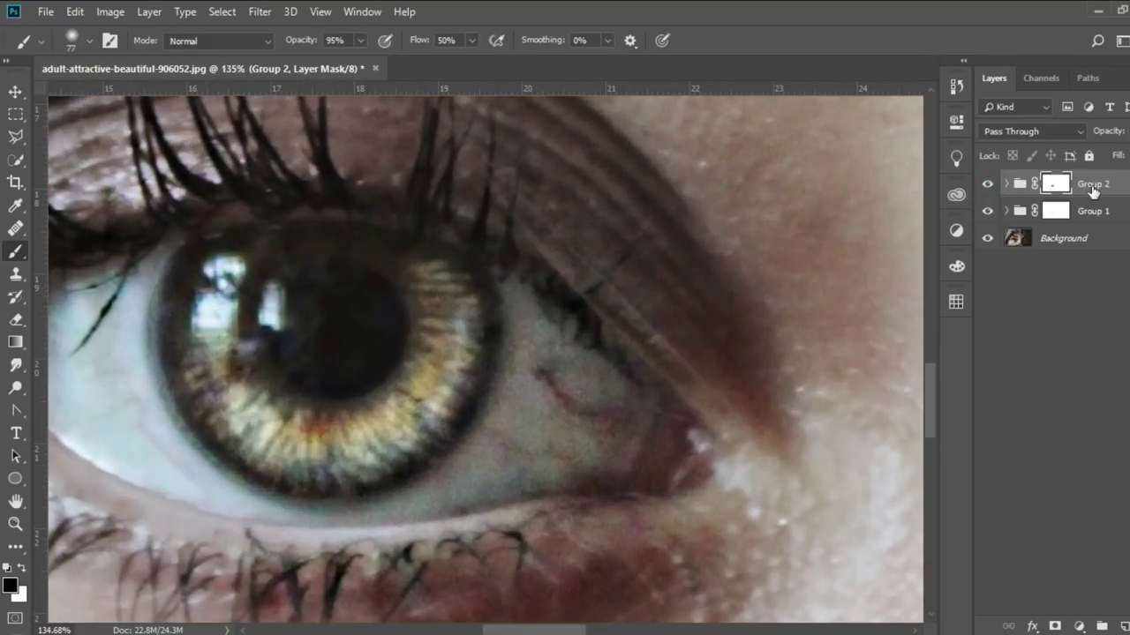
scroll(393, 432, down, 1)
scroll(392, 433, down, 1)
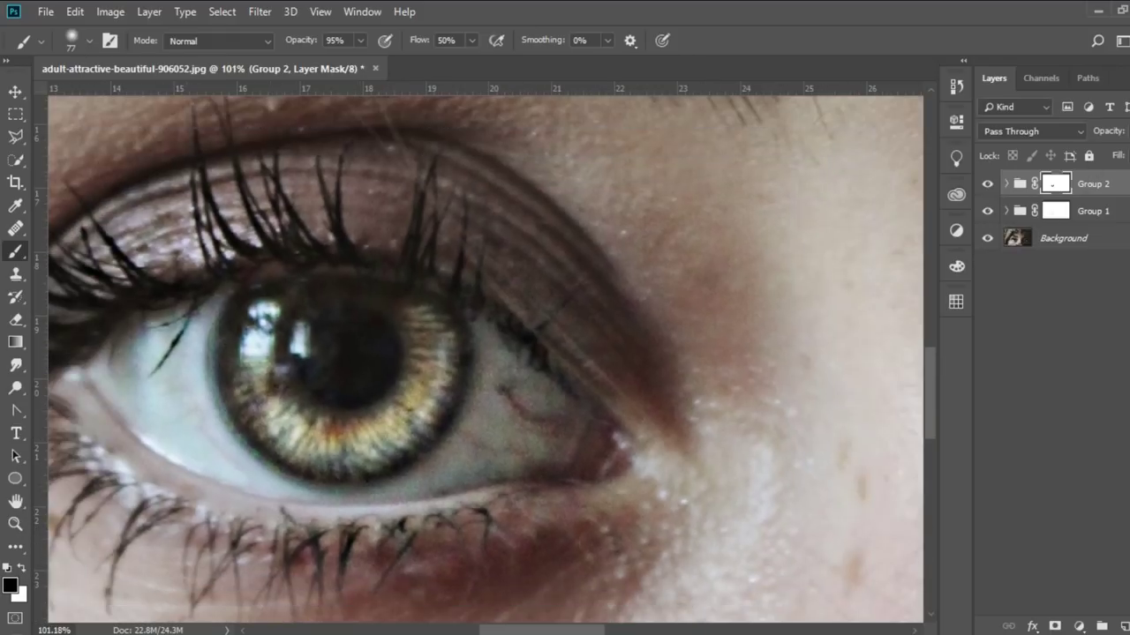
Add a Curves adjustment layer and raise the midpoint of its Red channel curve.
click(1079, 627)
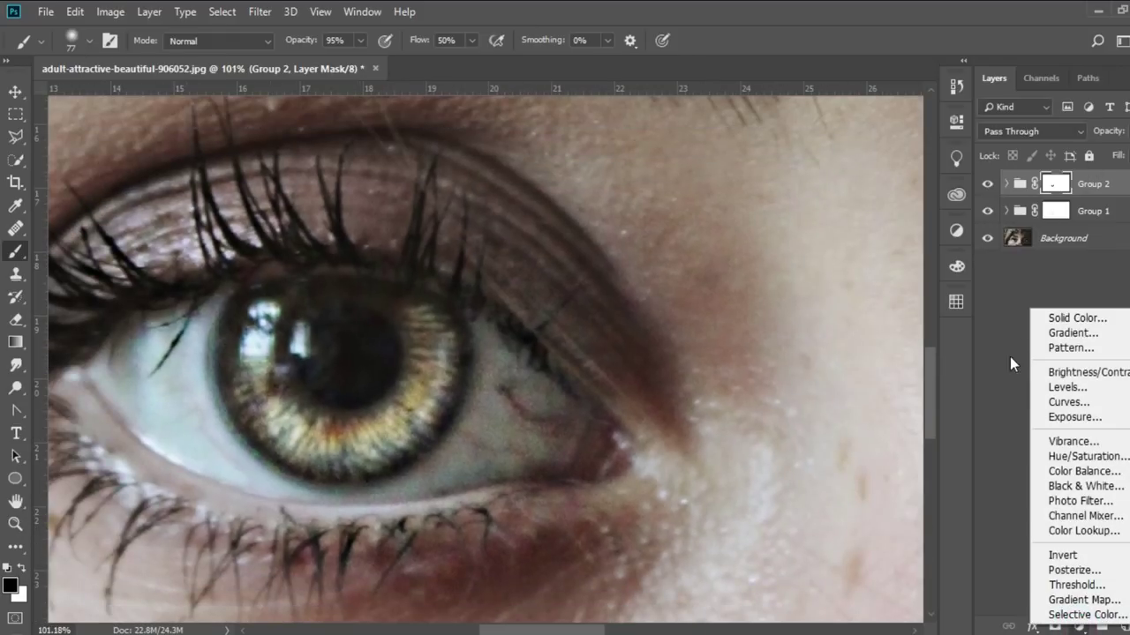
click(1070, 404)
key(alt+3)
drag(829, 294, 825, 284)
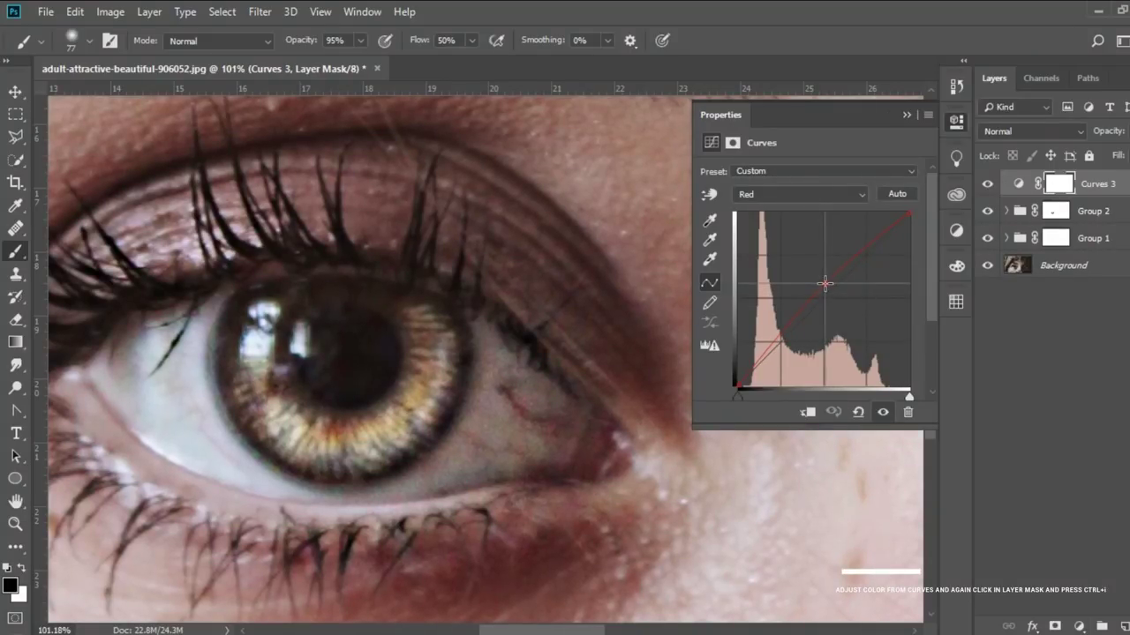
drag(825, 283, 819, 283)
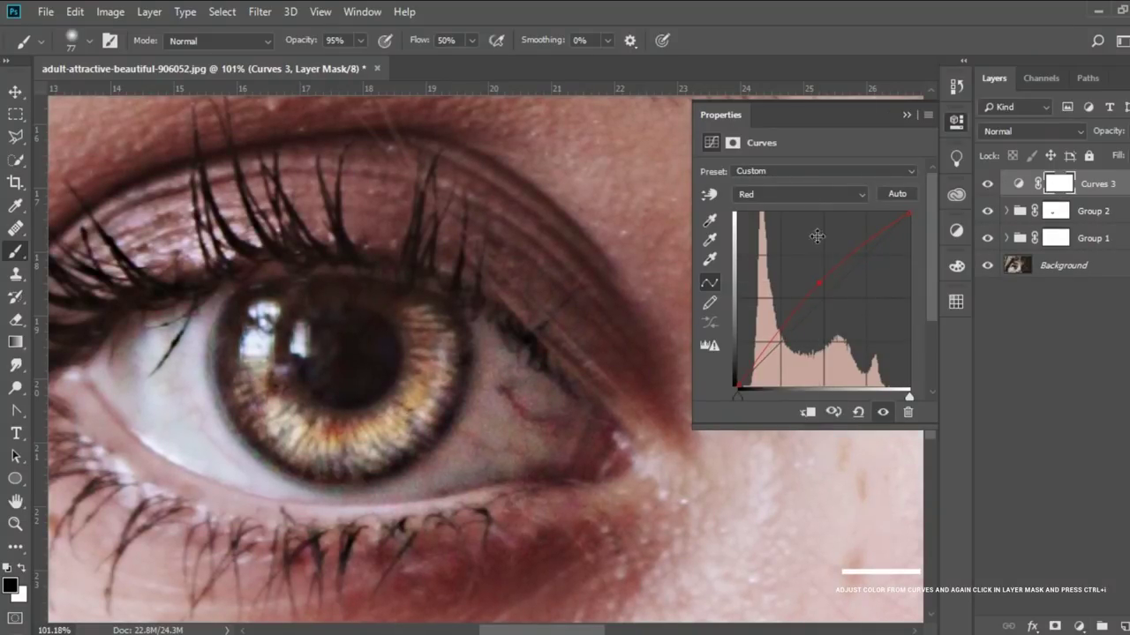
Lower the Blue curve and raise the Green curve for a golden-green tint.
click(790, 196)
click(774, 244)
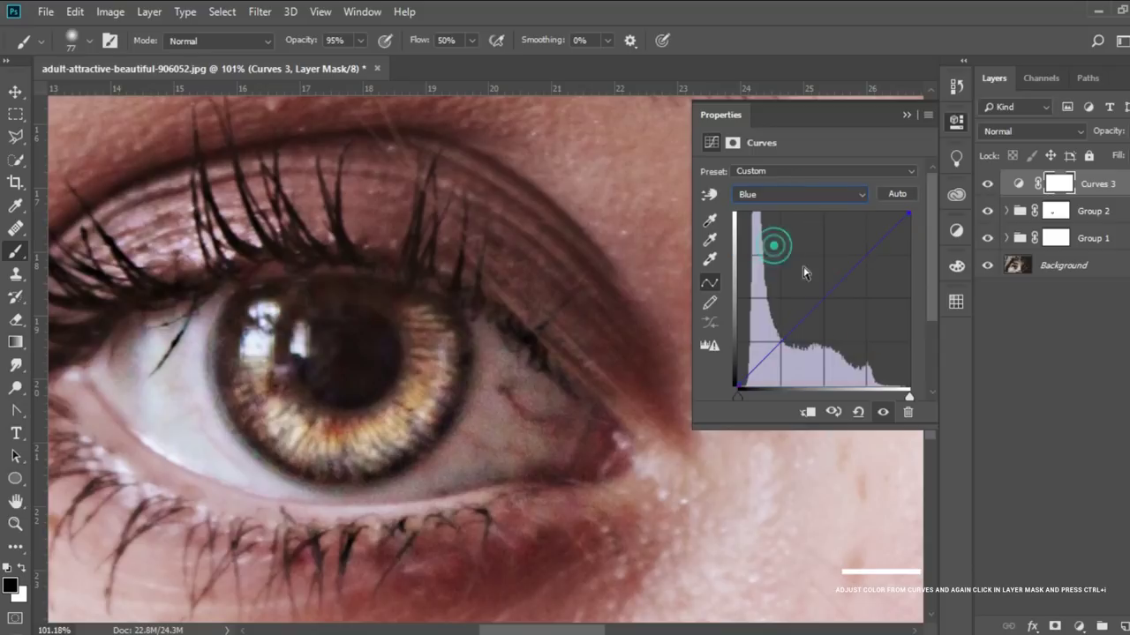
mouse_move(837, 290)
mouse_down()
mouse_move(844, 297)
mouse_move(840, 286)
mouse_up()
click(798, 194)
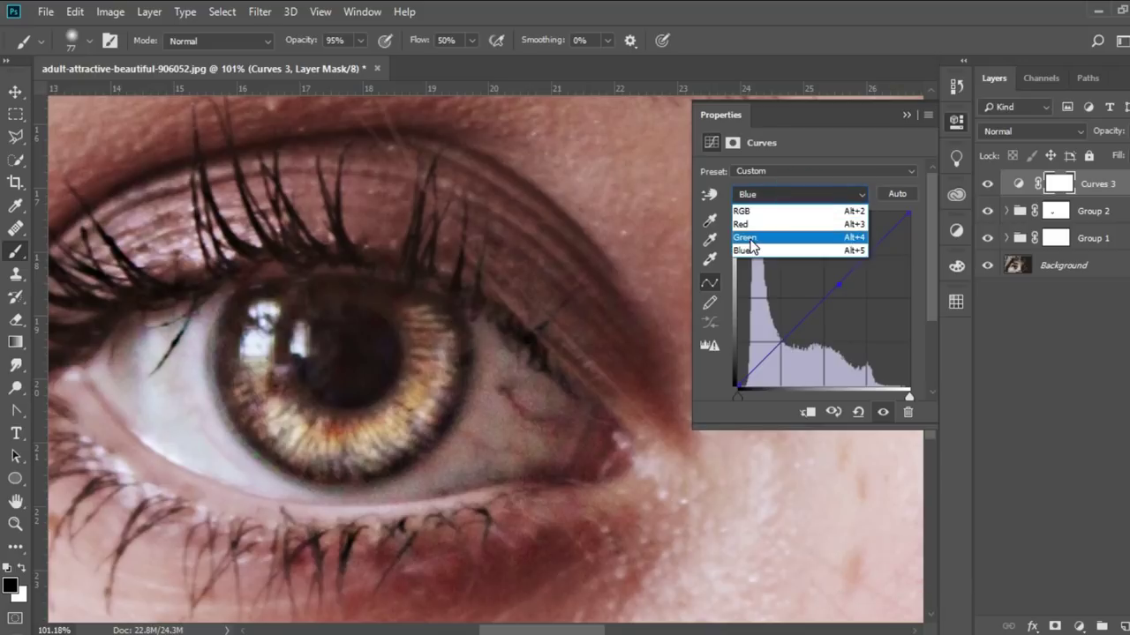
click(766, 238)
click(832, 295)
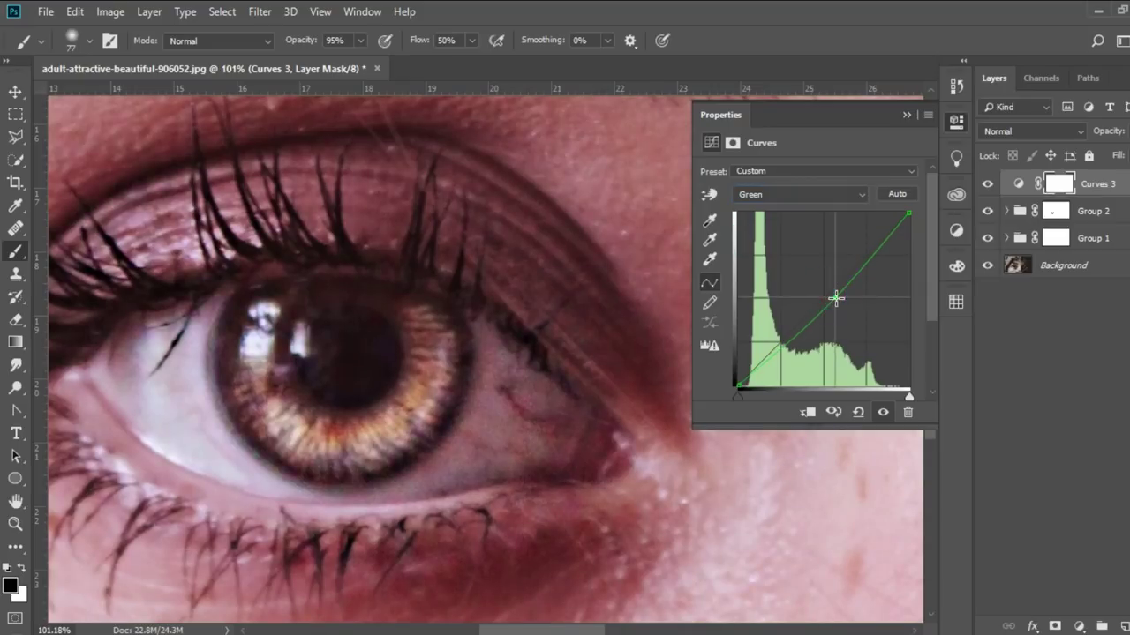
drag(831, 295, 816, 280)
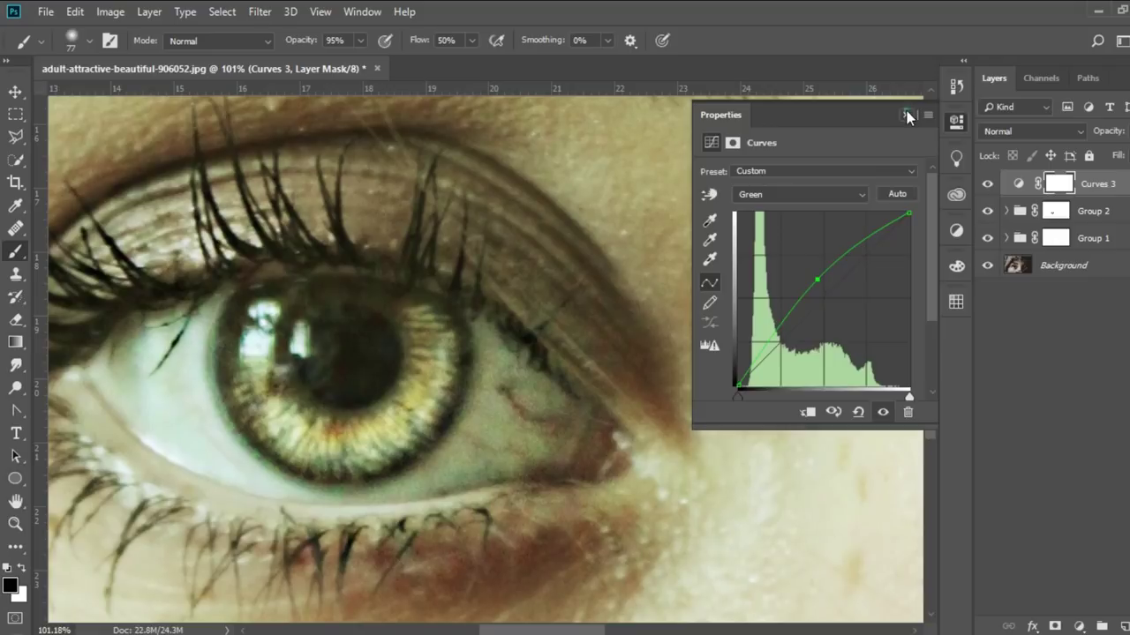
Invert the Curves 3 mask to black so the tint is hidden.
click(927, 105)
drag(1056, 185, 1058, 187)
key(ctrl+i)
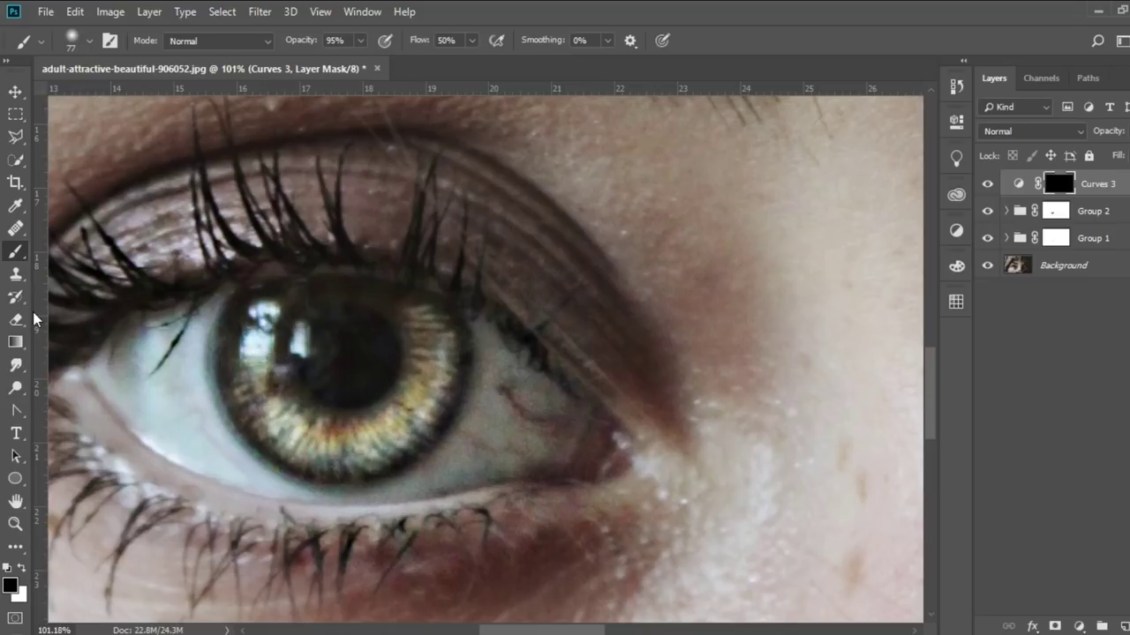
Paint white on the Curves 3 mask across the left iris to reveal its golden-green glow.
mouse_move(398, 432)
mouse_down()
mouse_move(429, 362)
mouse_move(284, 436)
mouse_up()
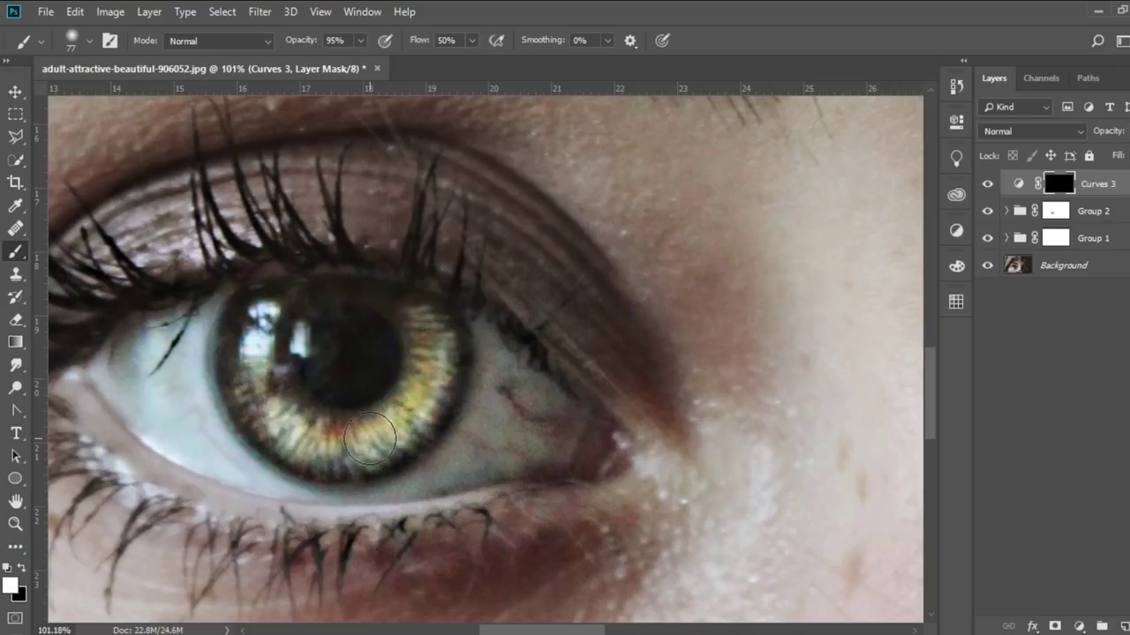
drag(285, 436, 252, 328)
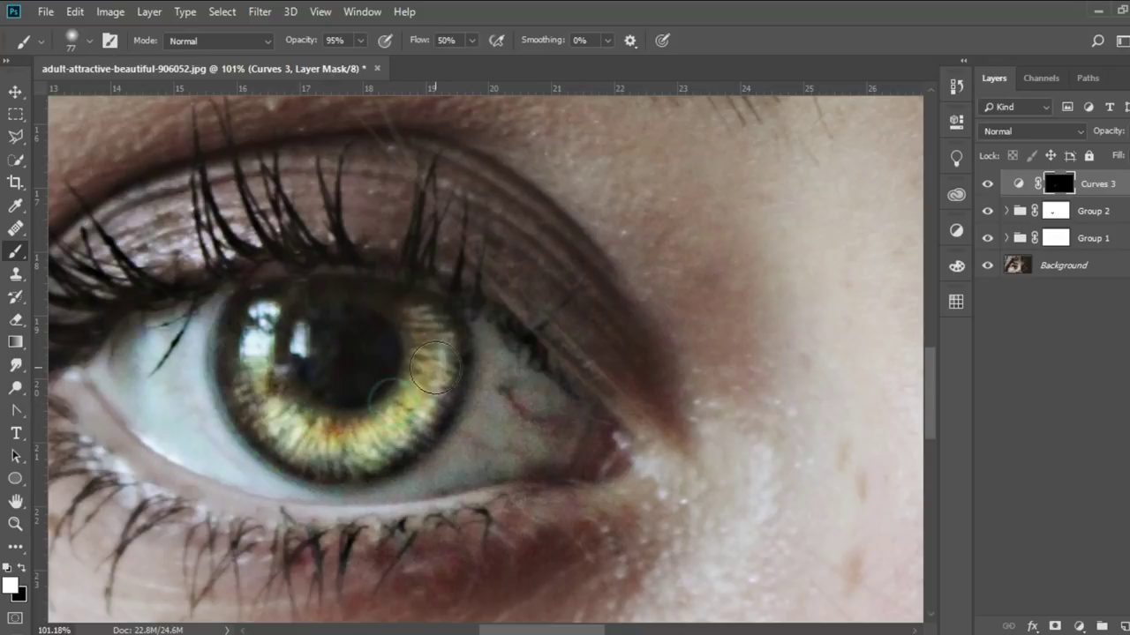
drag(366, 452, 305, 455)
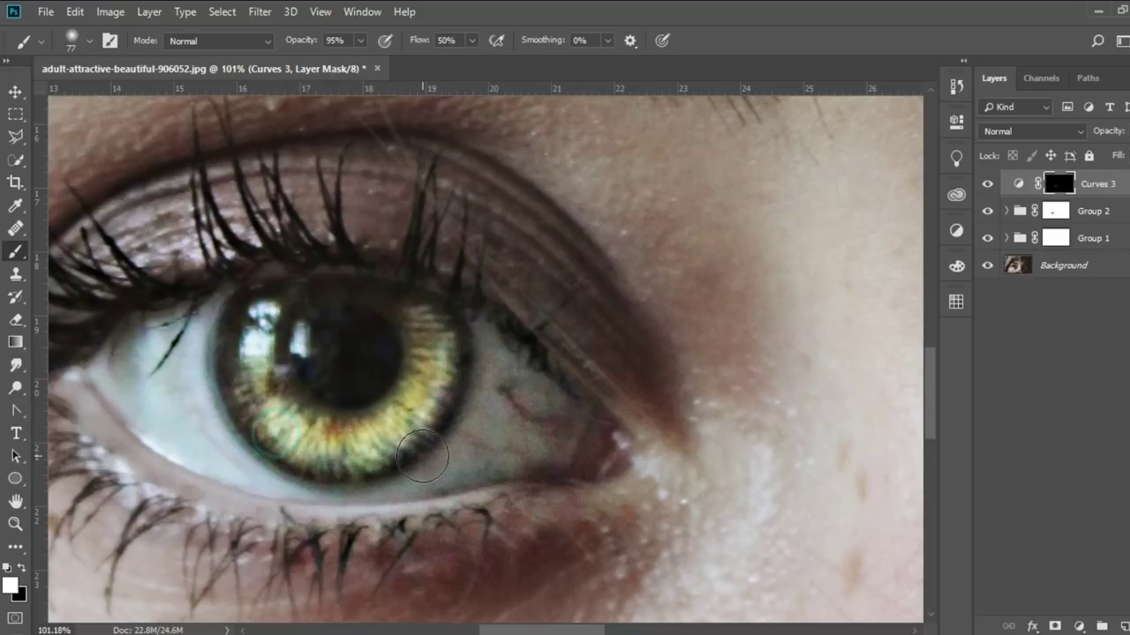
scroll(573, 514, down, 3)
scroll(574, 514, down, 3)
scroll(668, 530, down, 3)
Toggle Curves 3 off and on to compare the iris, leaving opacity unchanged.
scroll(668, 529, down, 1)
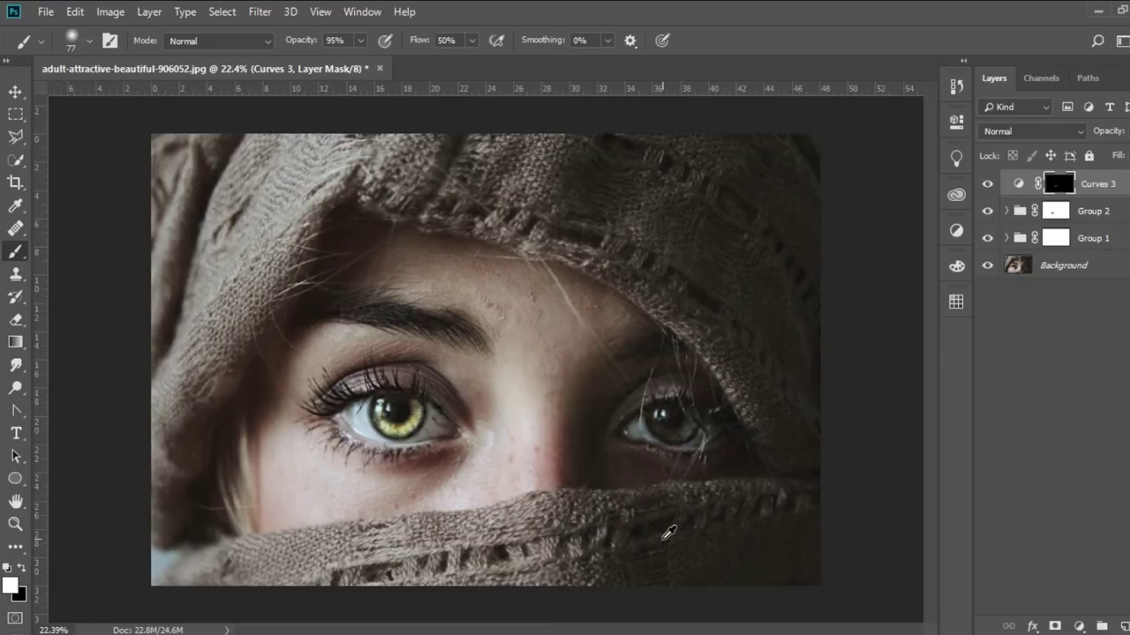
scroll(668, 529, up, 2)
click(989, 185)
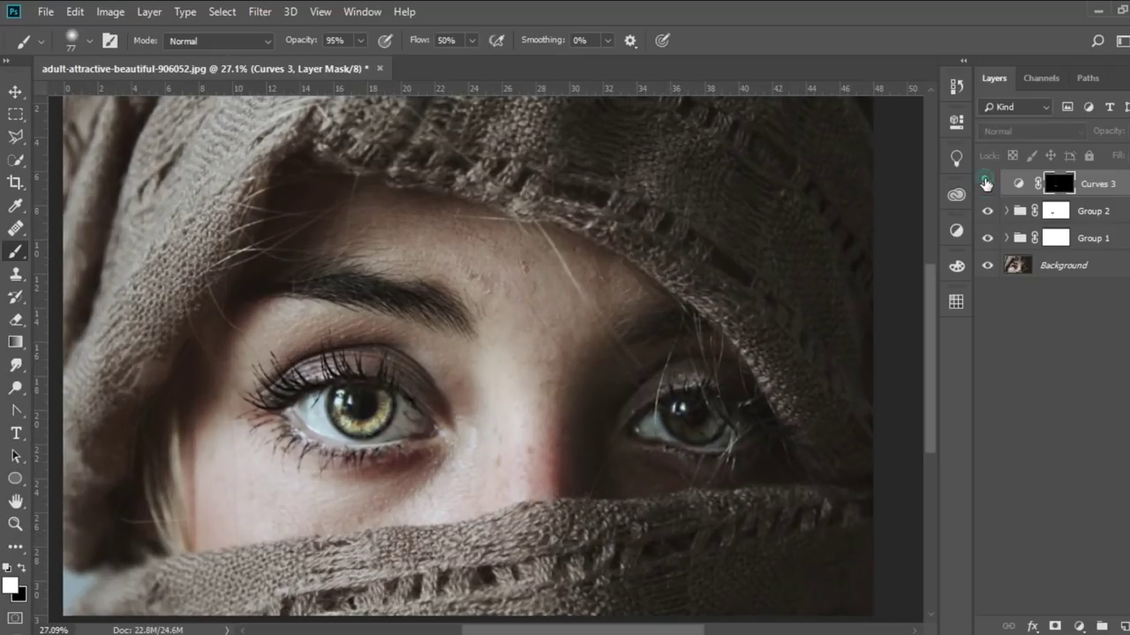
click(988, 185)
scroll(366, 503, up, 3)
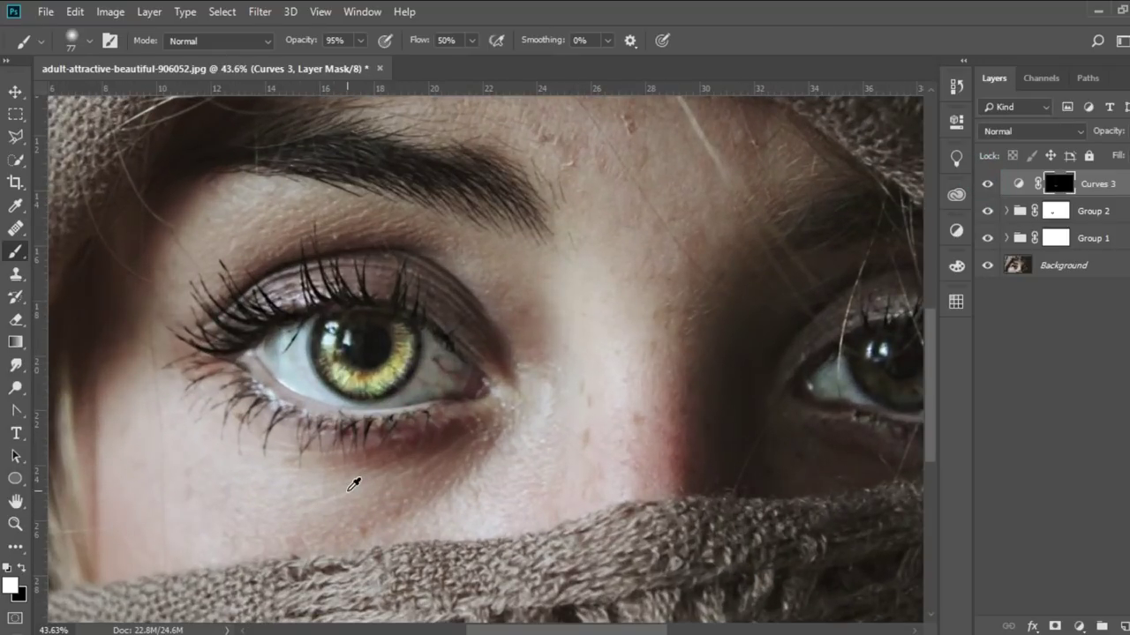
scroll(355, 481, down, 3)
scroll(365, 504, down, 2)
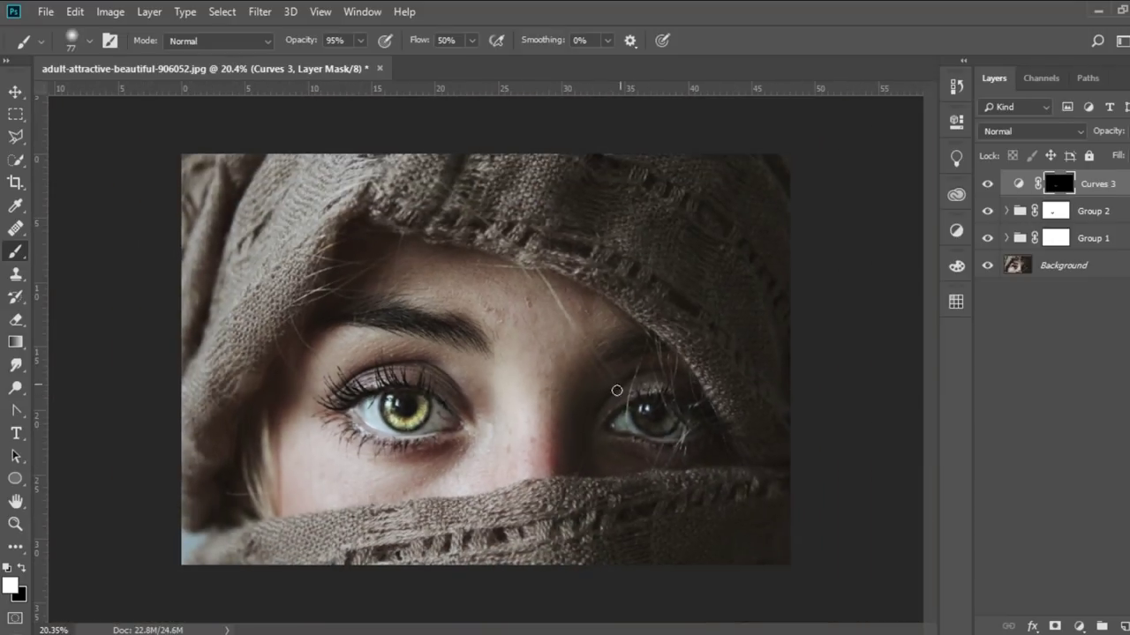
click(1128, 130)
click(1118, 152)
Compare the eye with Curves 3 and Group 2 hidden, then select Group 1's mask with white foreground.
click(1119, 196)
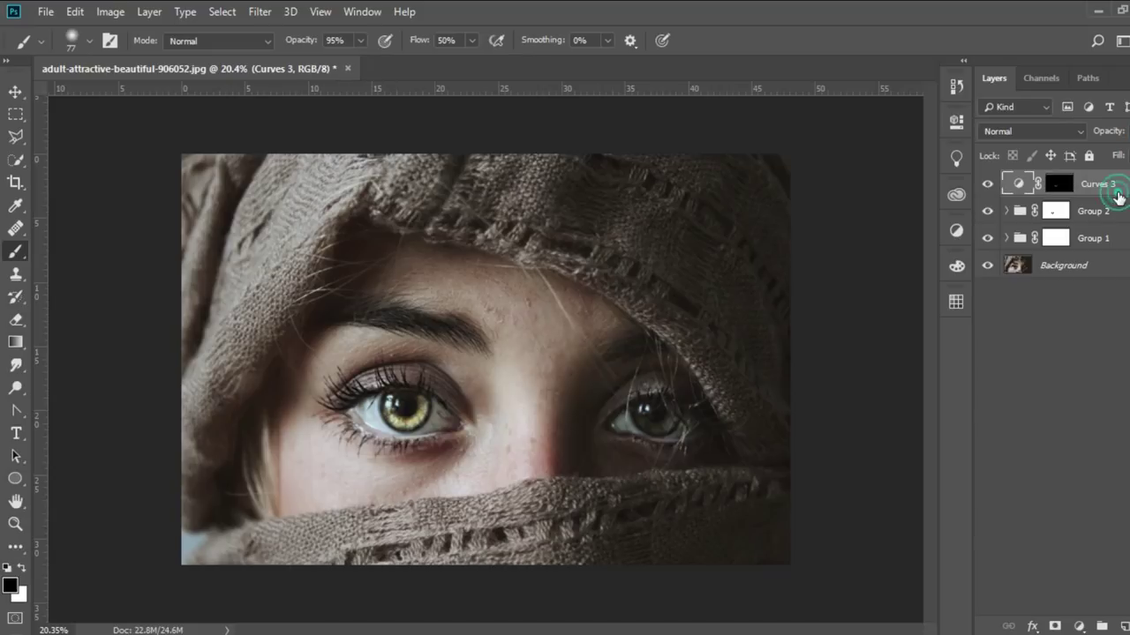
click(987, 185)
click(988, 211)
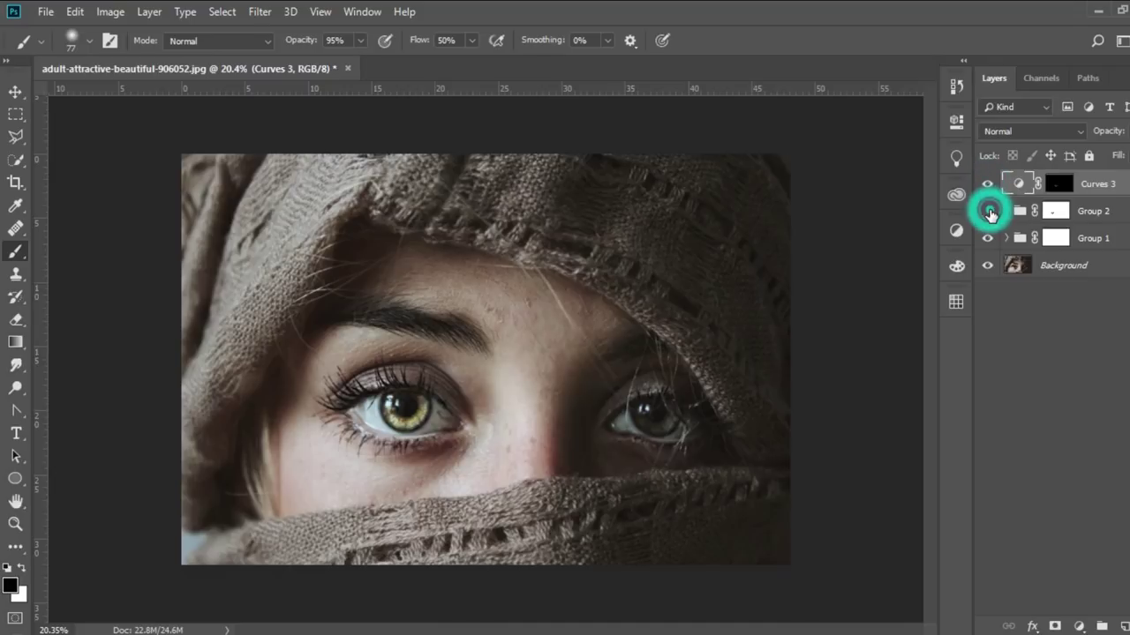
click(990, 237)
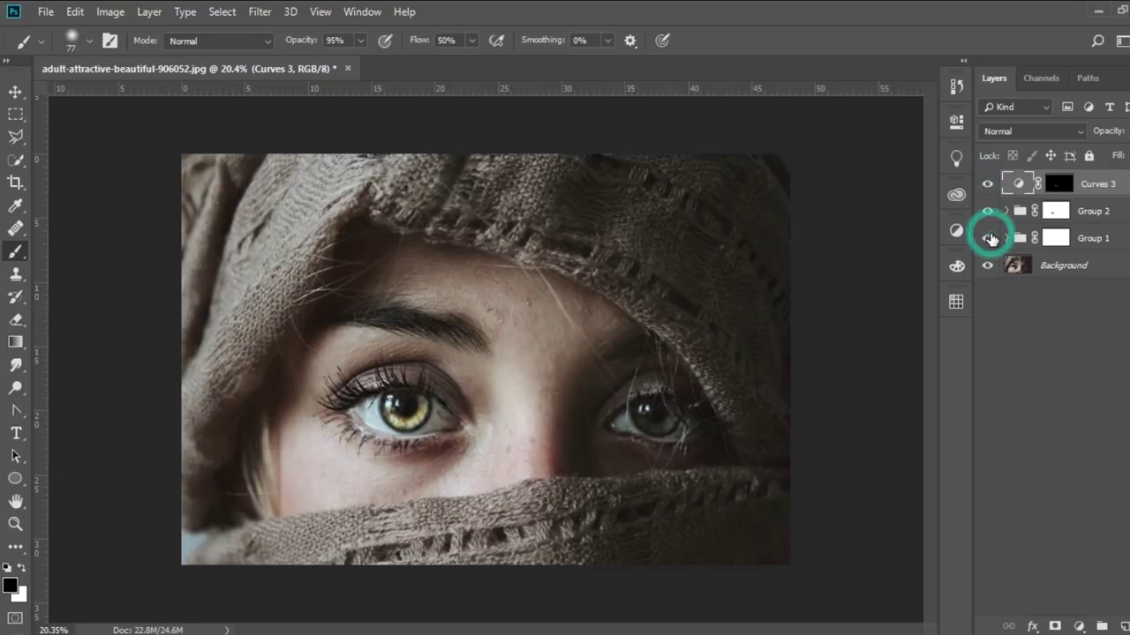
click(1104, 238)
key(x)
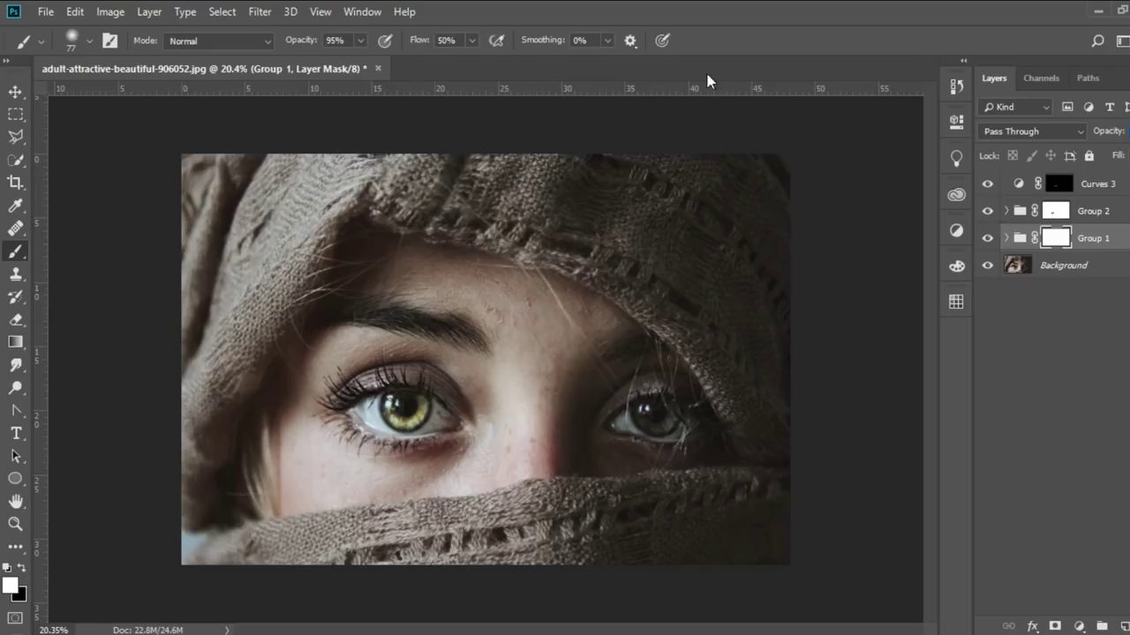
Switch to the Move tool and zoom back in on the eyes.
click(15, 91)
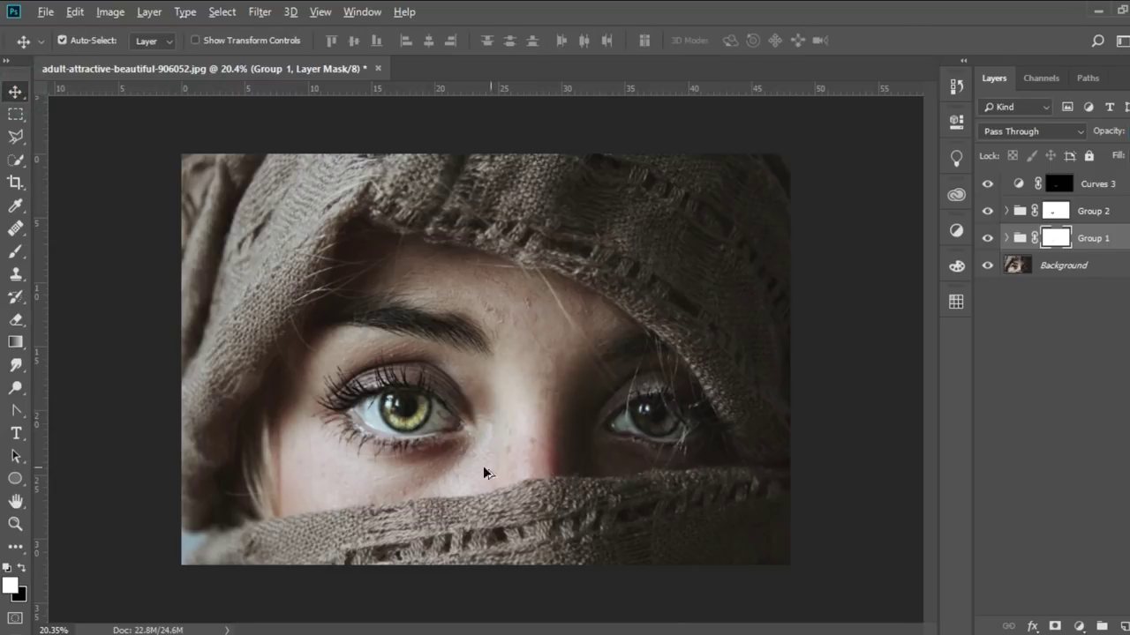
scroll(415, 448, up, 2)
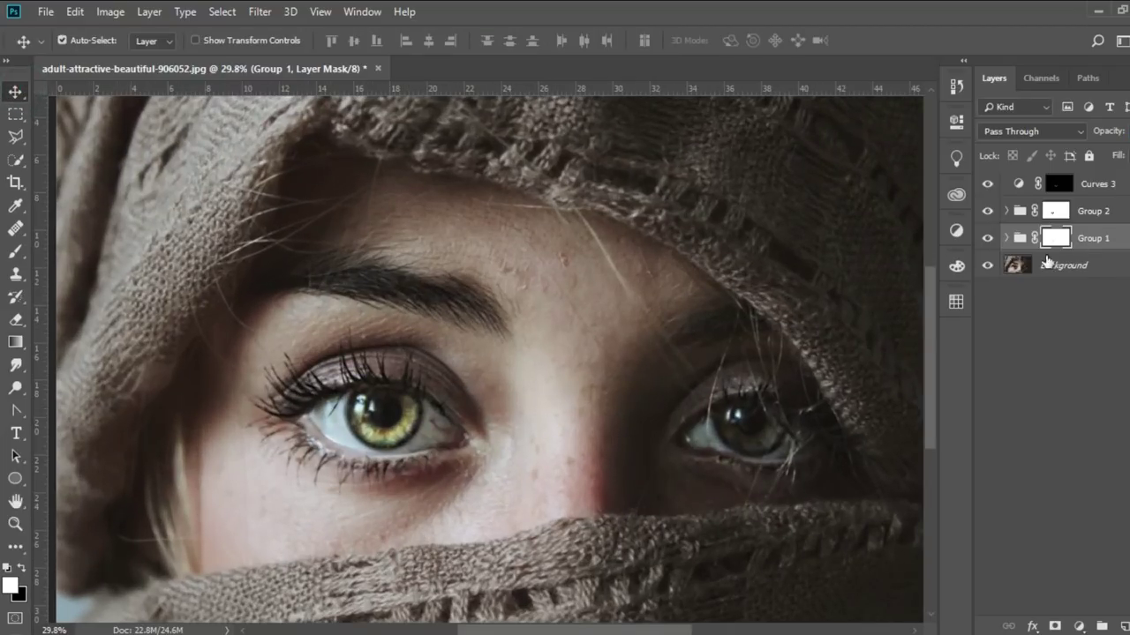
scroll(367, 429, up, 2)
scroll(368, 429, up, 1)
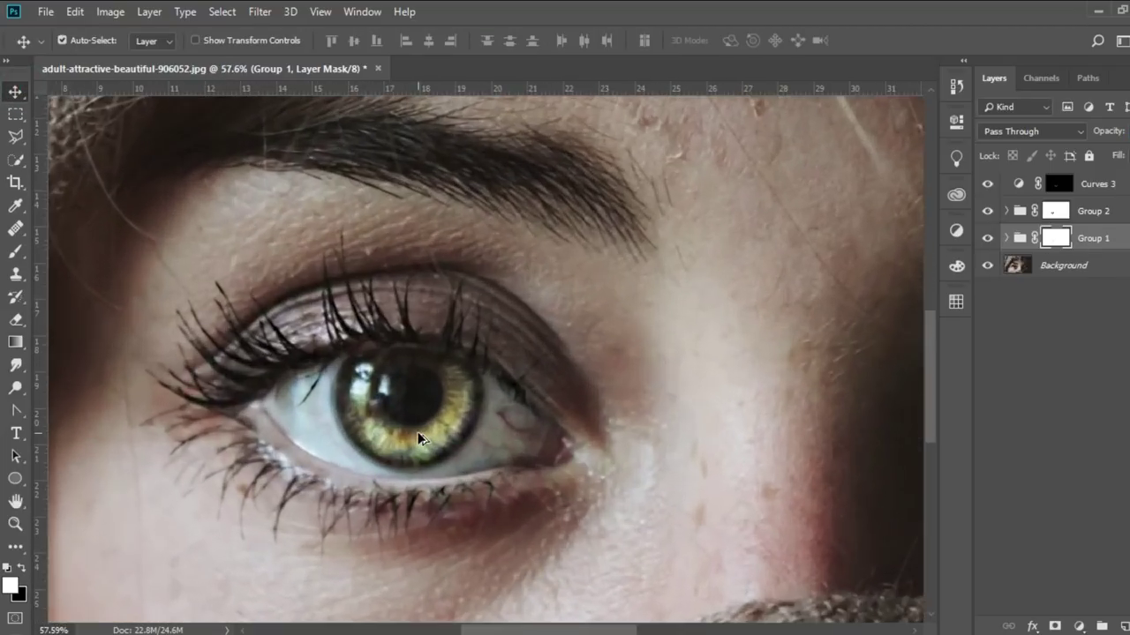
scroll(367, 429, up, 1)
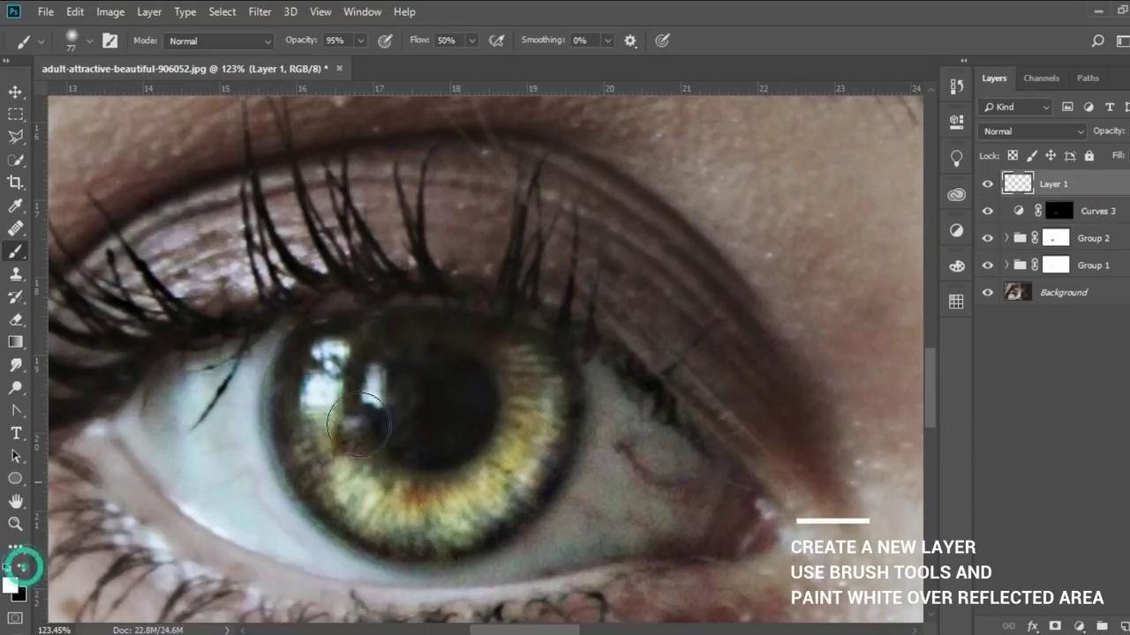
Set the brush to 15 px with Flow and Opacity at 100%.
right_click(506, 399)
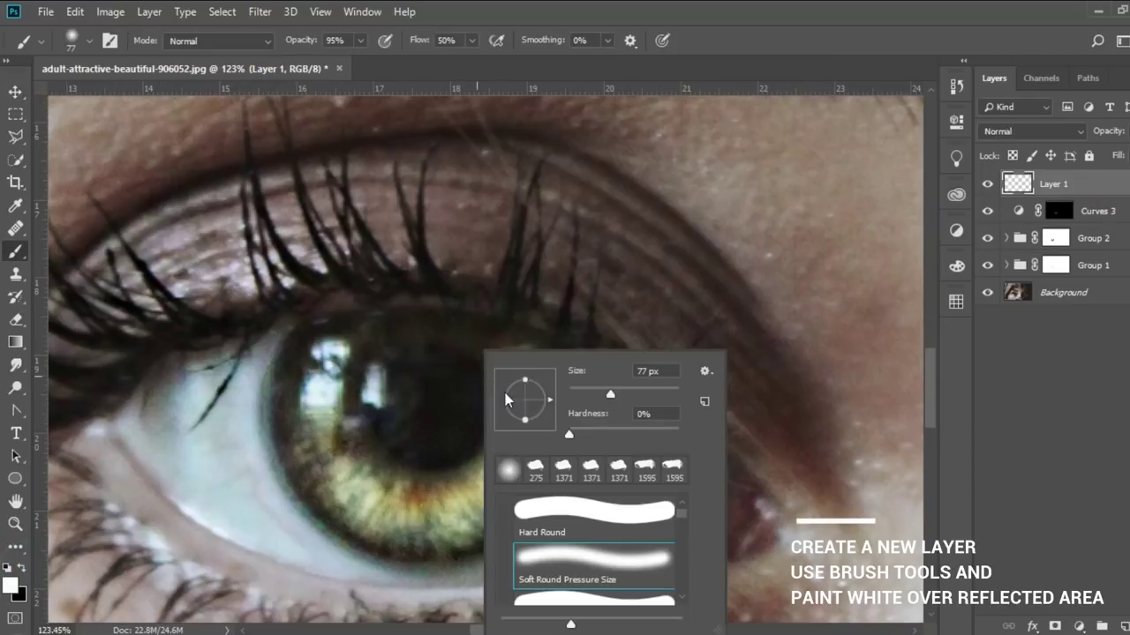
click(586, 394)
click(577, 394)
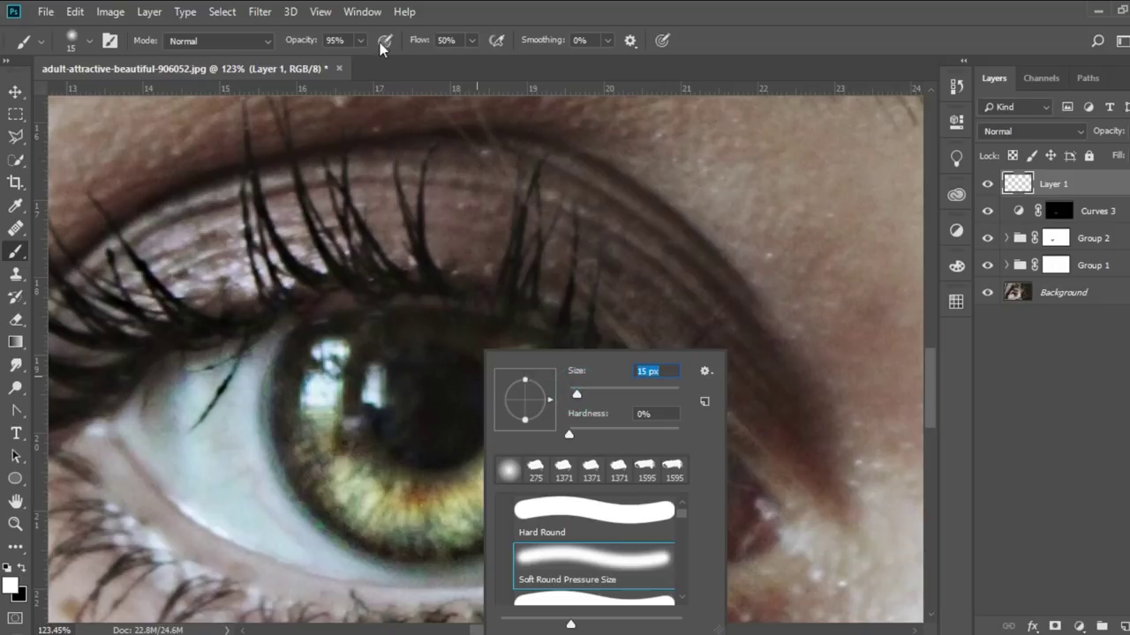
click(472, 40)
drag(472, 40, 512, 60)
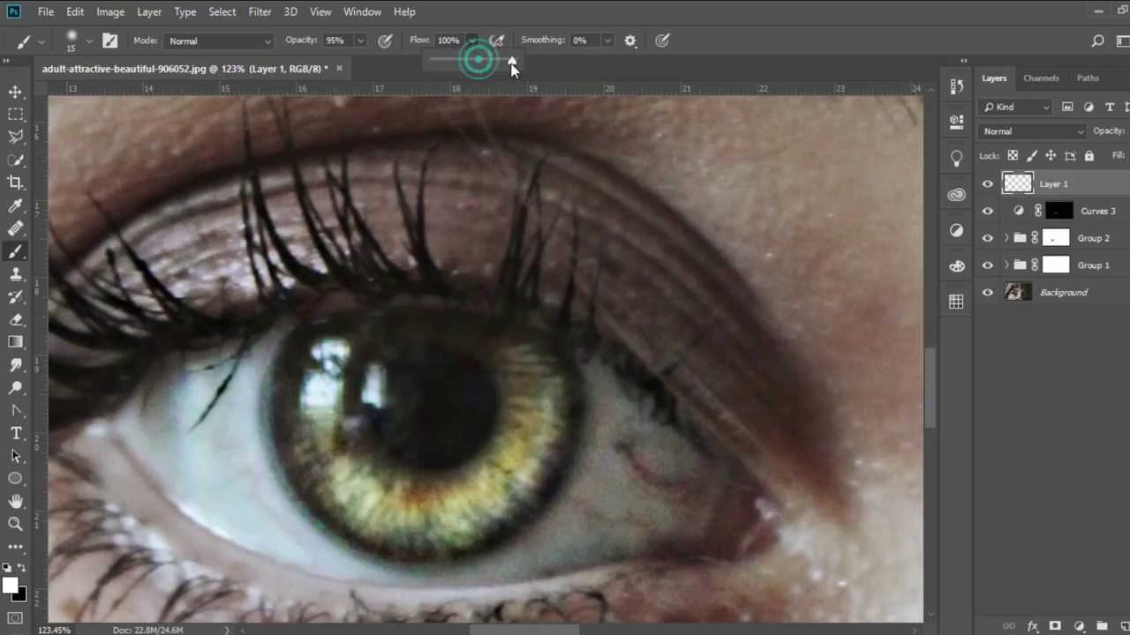
drag(361, 40, 371, 61)
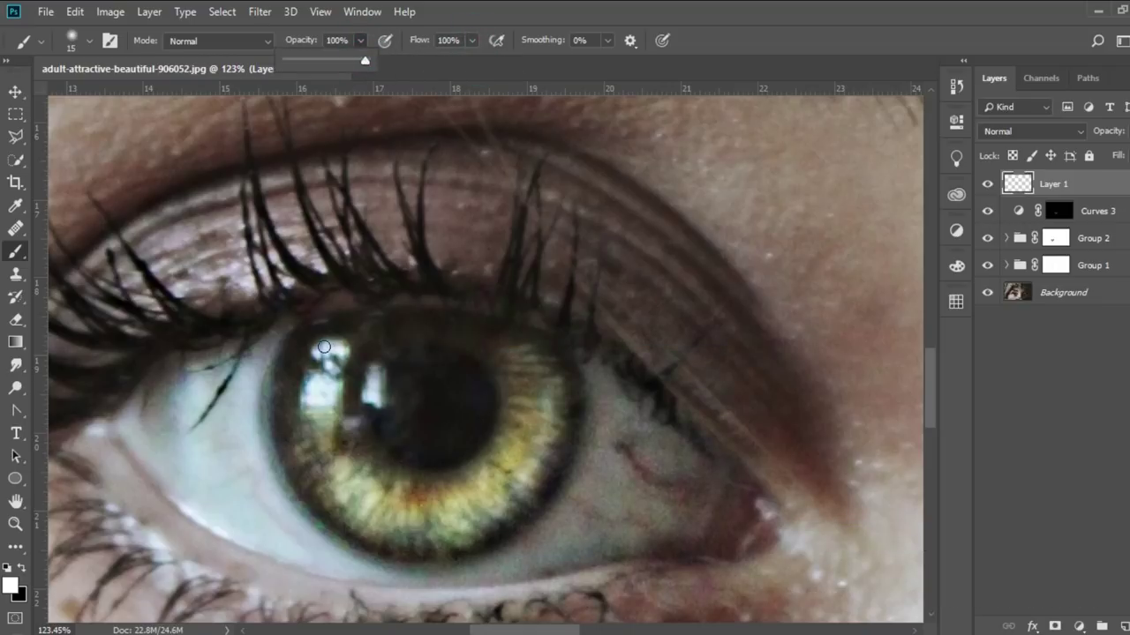
Paint white catchlights over the left eye's reflections and open Layer 1's Blending Options.
drag(329, 353, 335, 391)
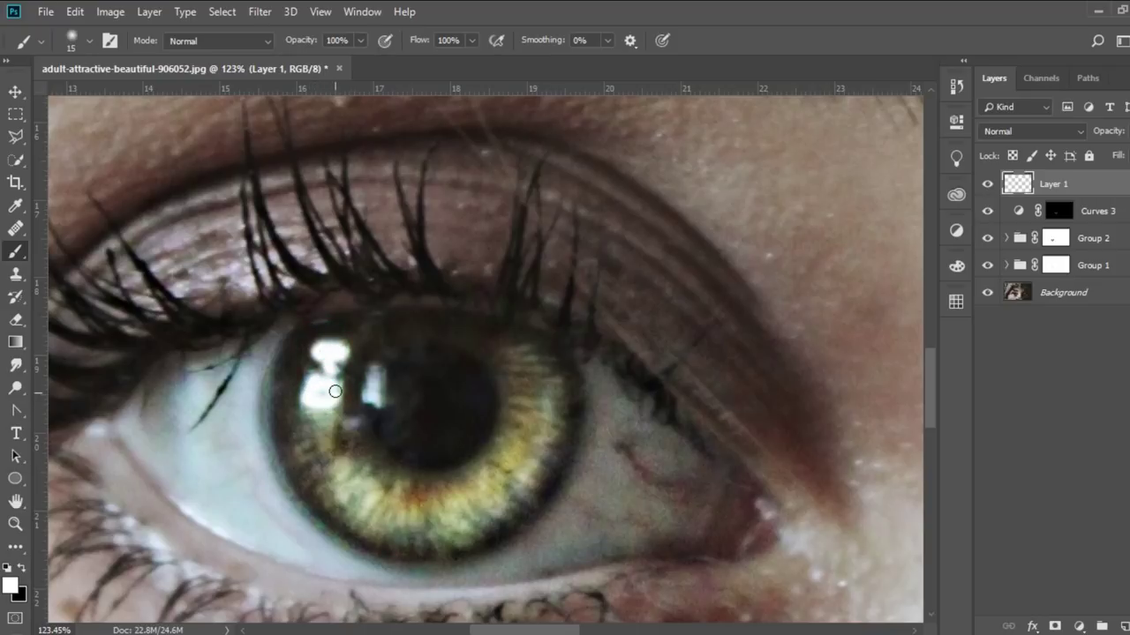
key(bracketright)
key(bracketright)
key(bracketright)
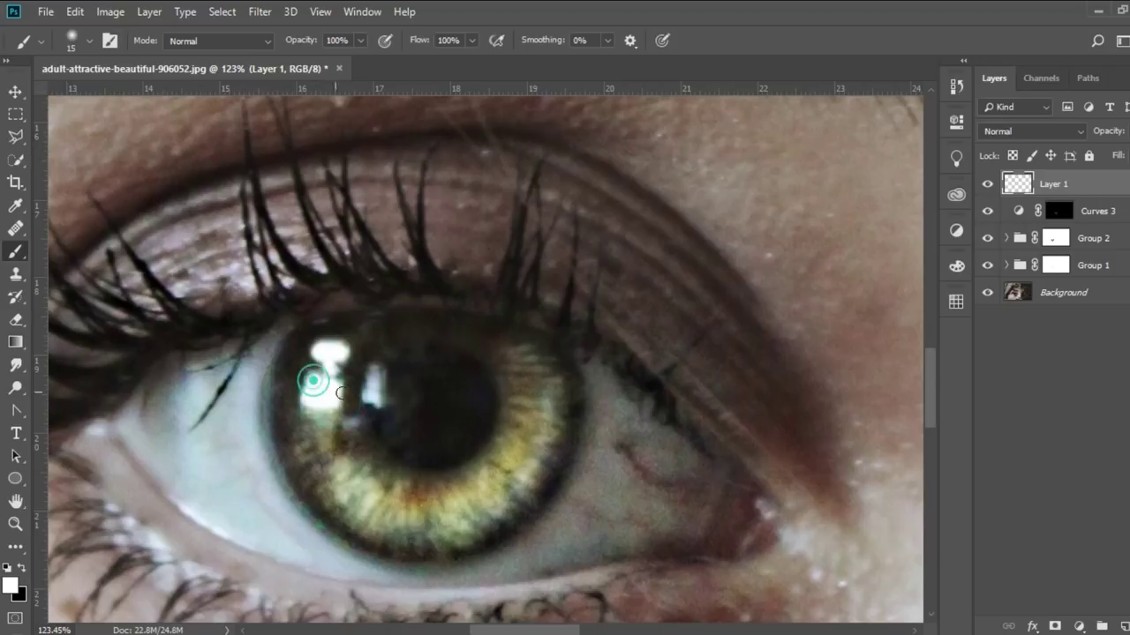
key(bracketleft)
key(bracketleft)
key(bracketleft)
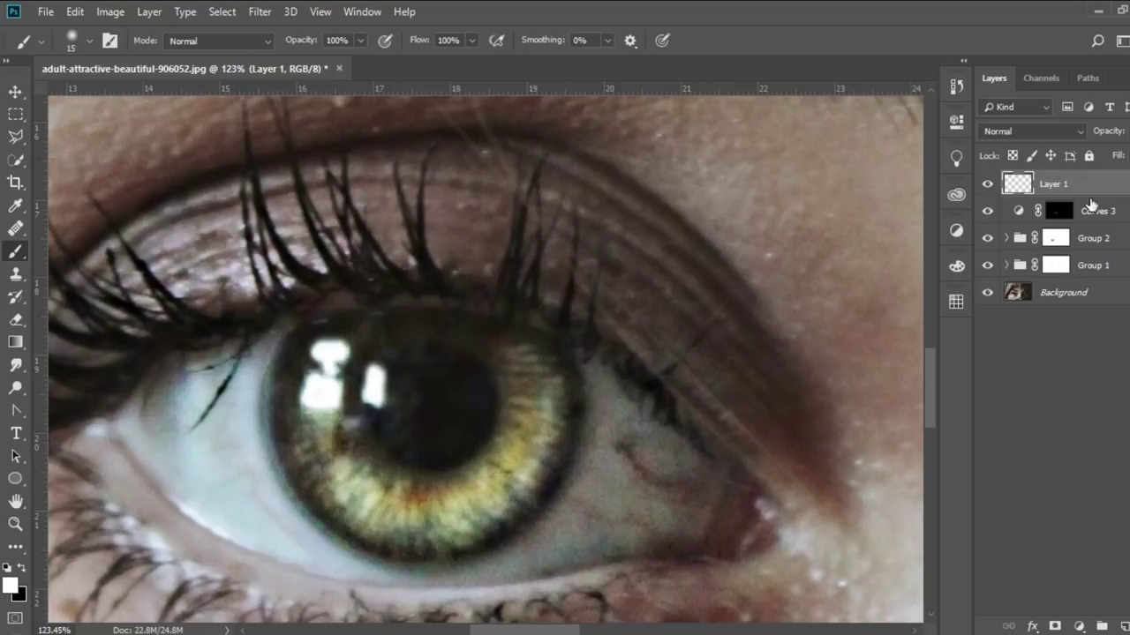
right_click(1033, 182)
click(887, 27)
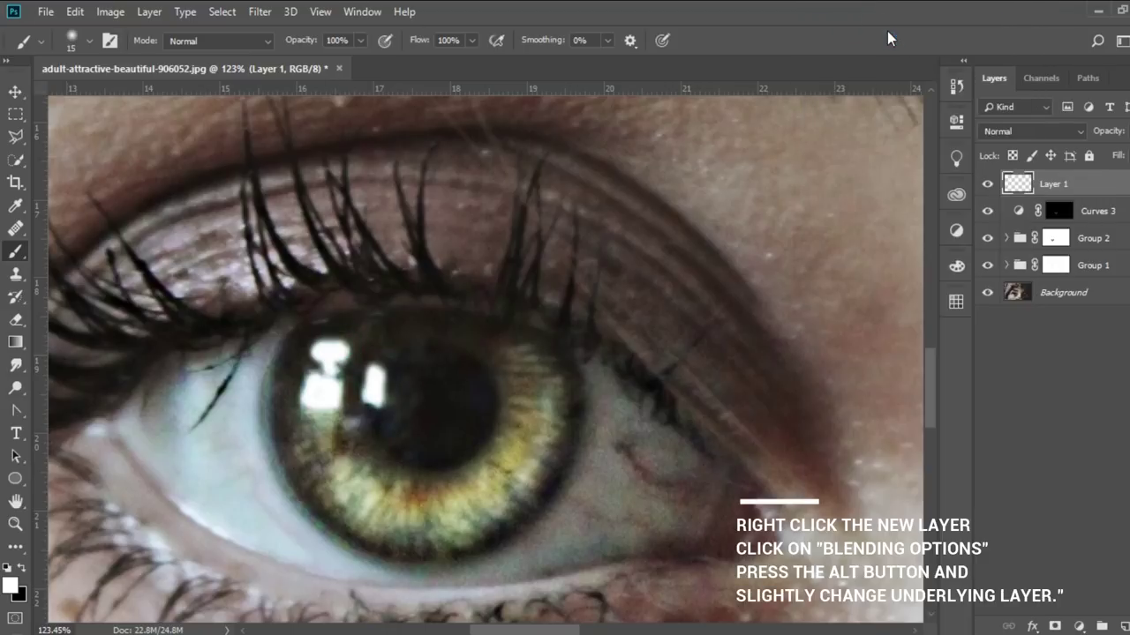
drag(850, 156, 883, 174)
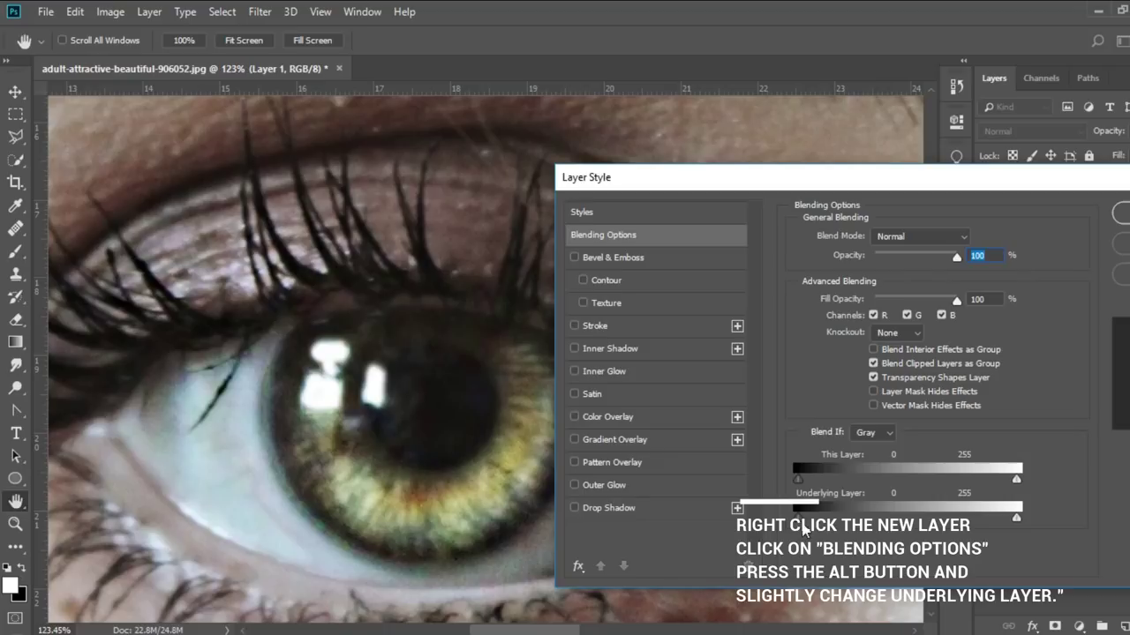
Split the Underlying Layer Blend If black slider to 0 / 206 and confirm.
drag(802, 526, 977, 523)
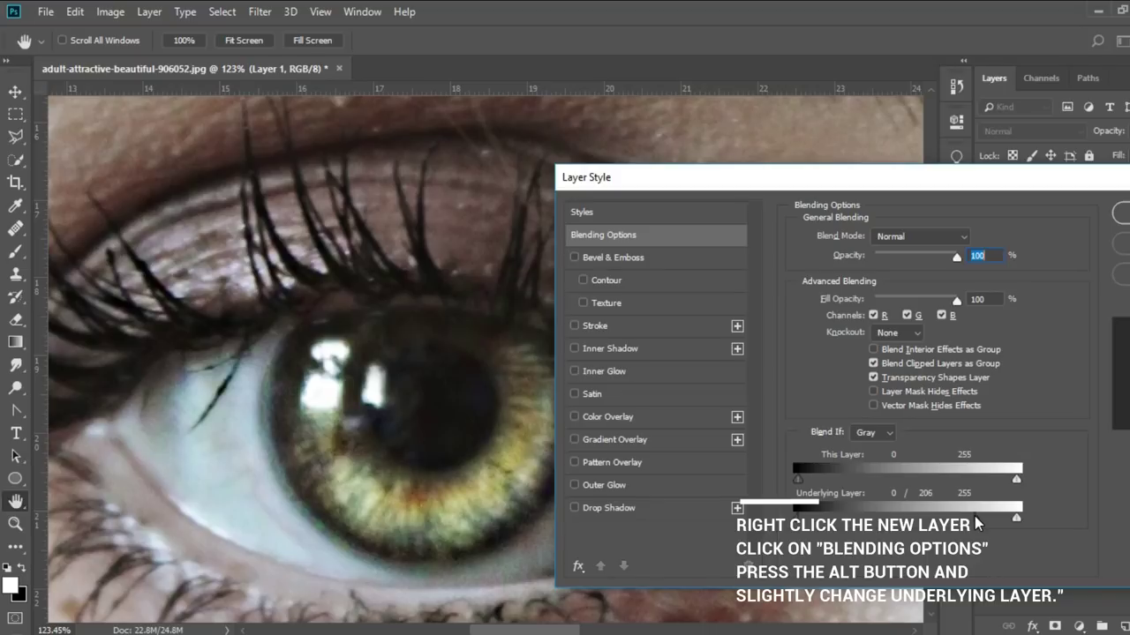
key(Return)
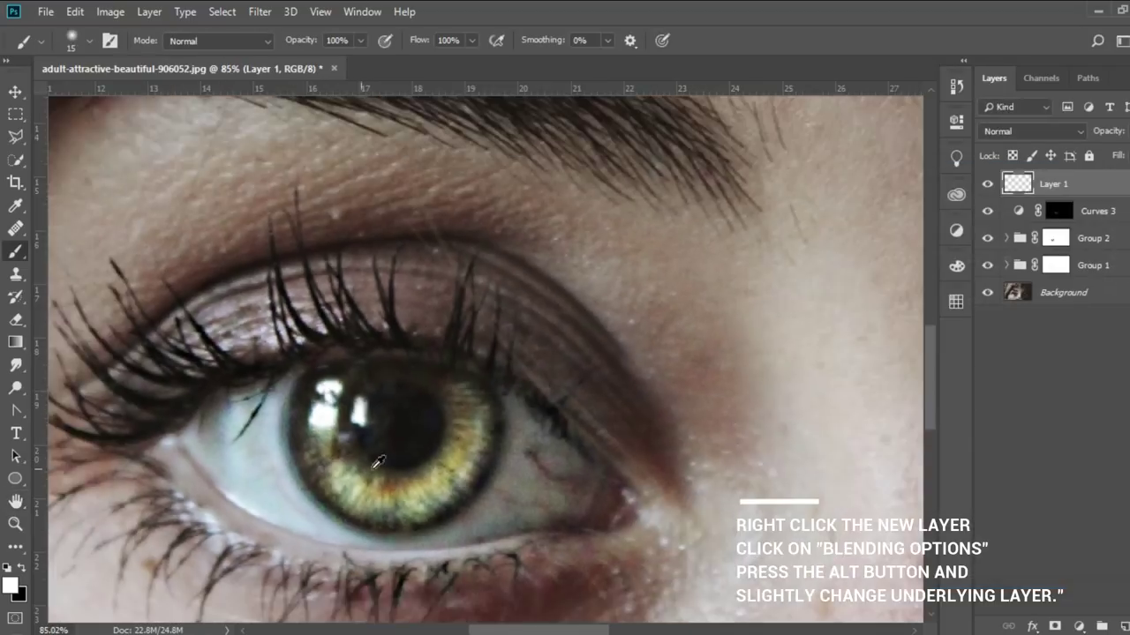
Group the eye-edit layers from Layer 1 down to Group 1 into Group 3.
scroll(475, 497, down, 5)
scroll(477, 503, down, 2)
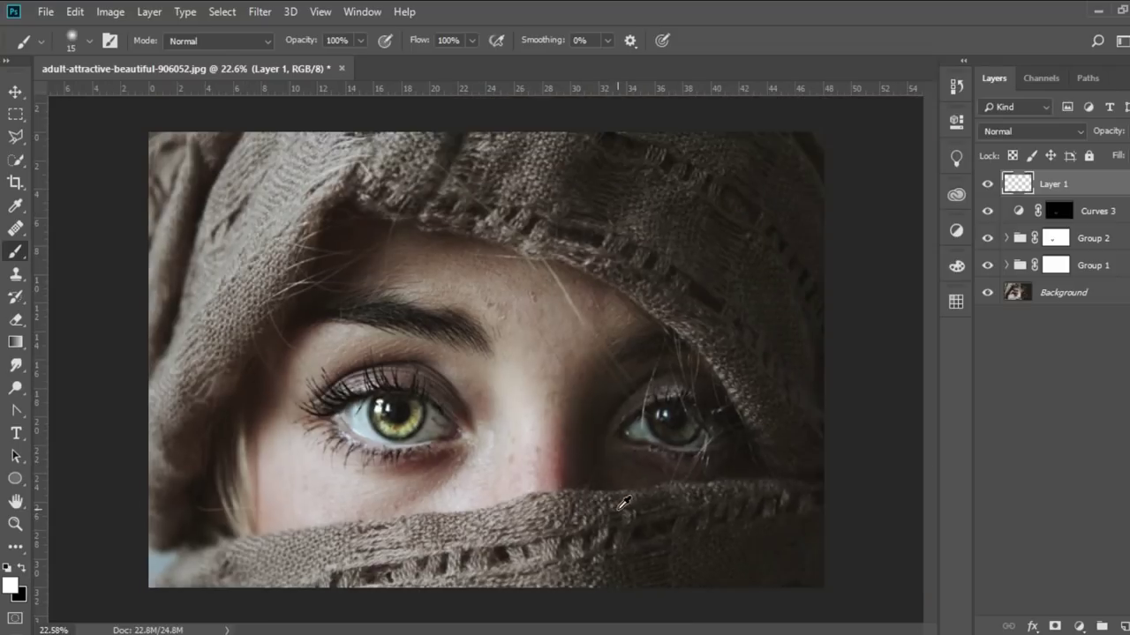
scroll(485, 516, down, 1)
scroll(498, 533, up, 2)
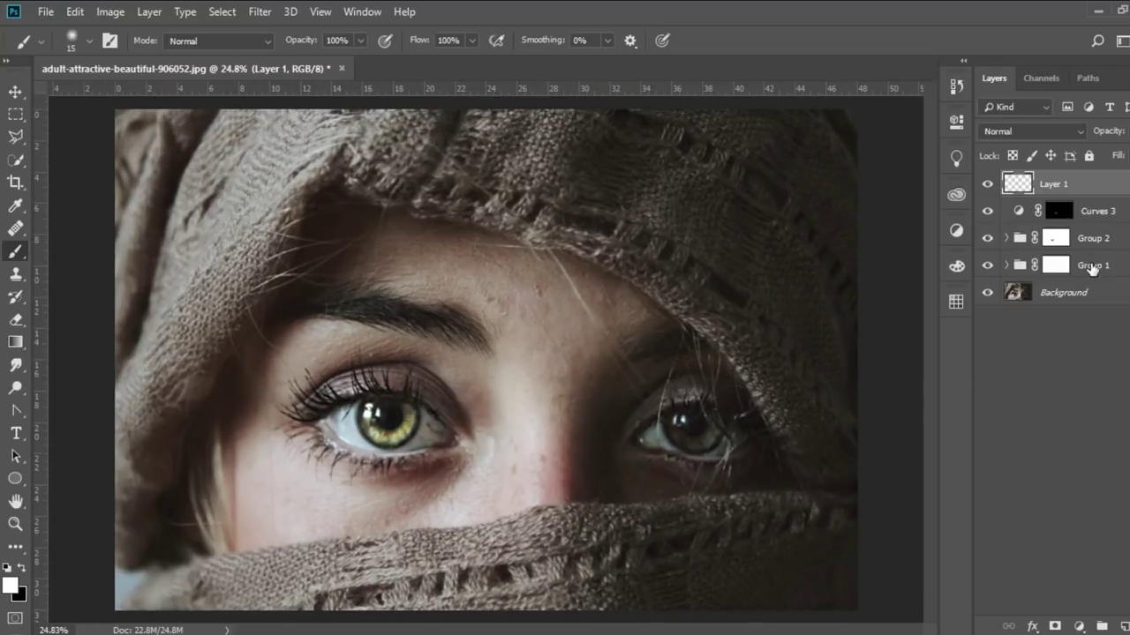
shift+click(1092, 269)
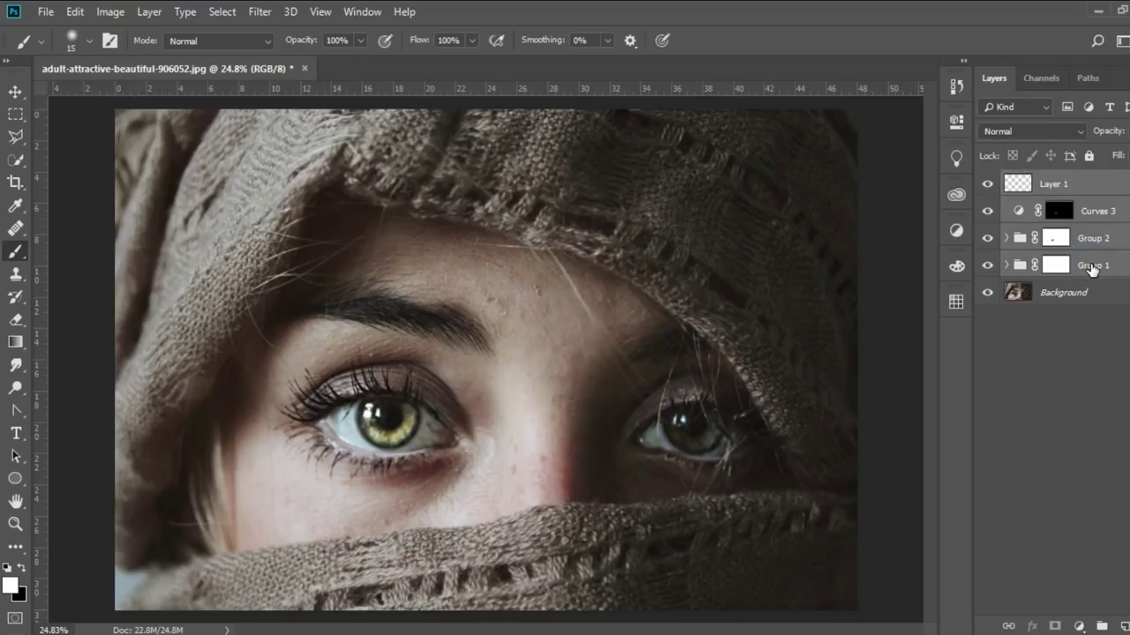
key(ctrl+g)
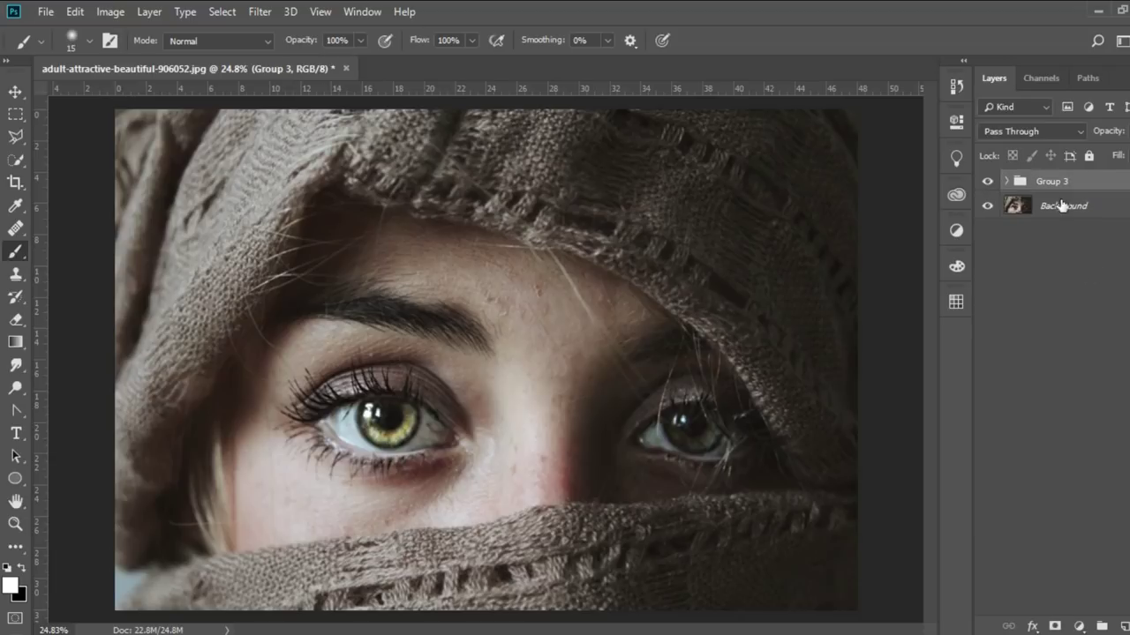
Toggle Group 3's visibility repeatedly to compare the eyes before and after.
click(990, 181)
click(990, 181)
scroll(521, 398, down, 3)
scroll(503, 416, up, 2)
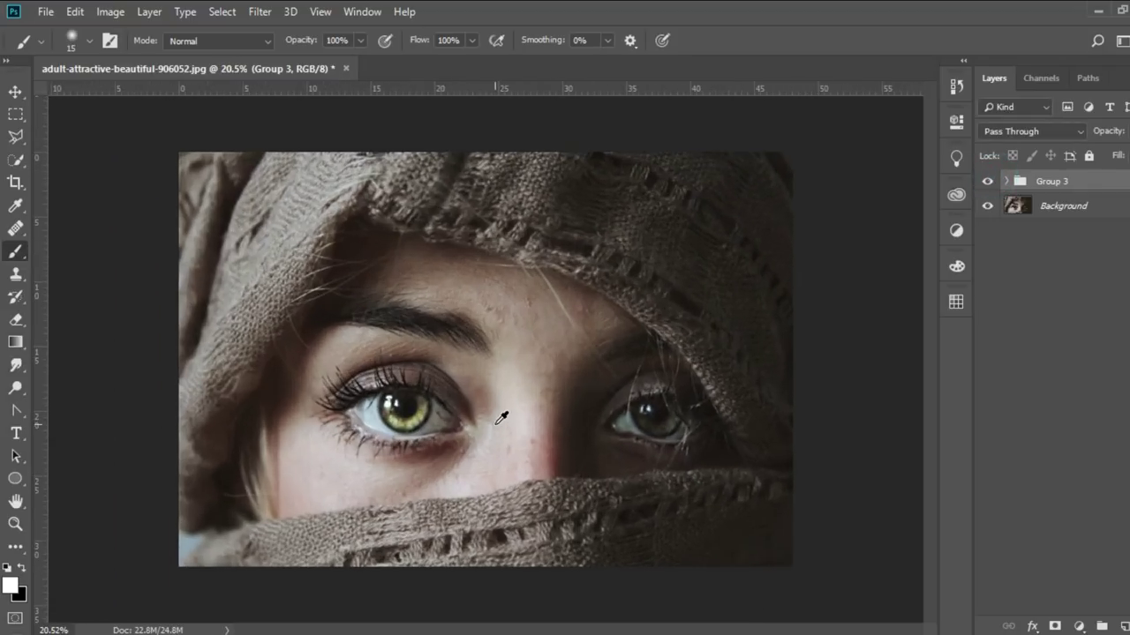
click(989, 182)
click(988, 182)
click(988, 182)
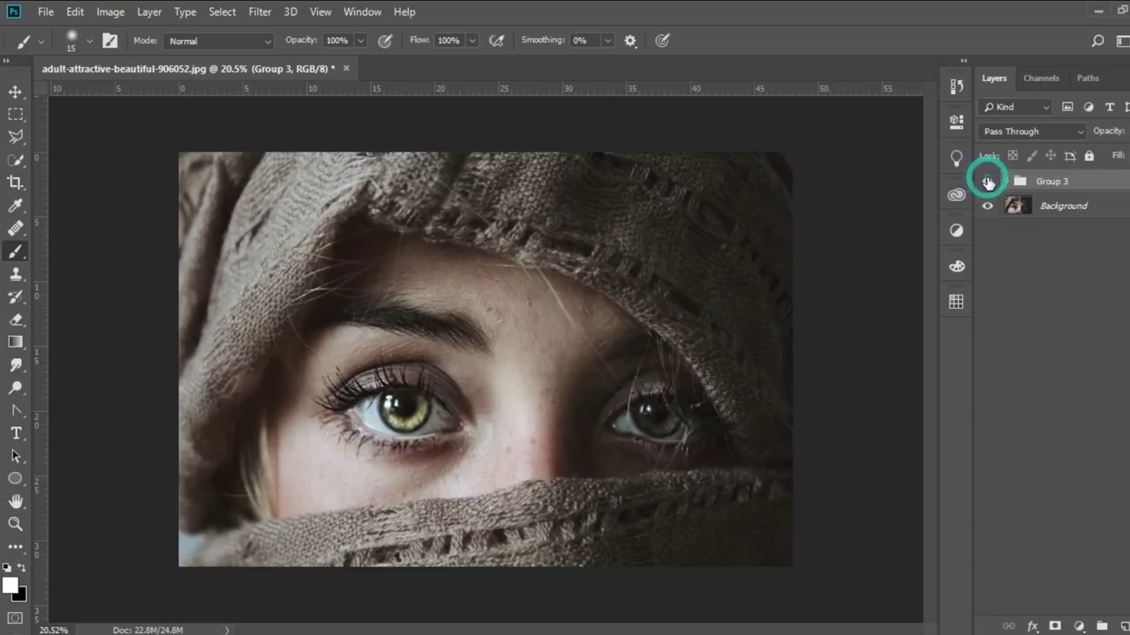
click(988, 182)
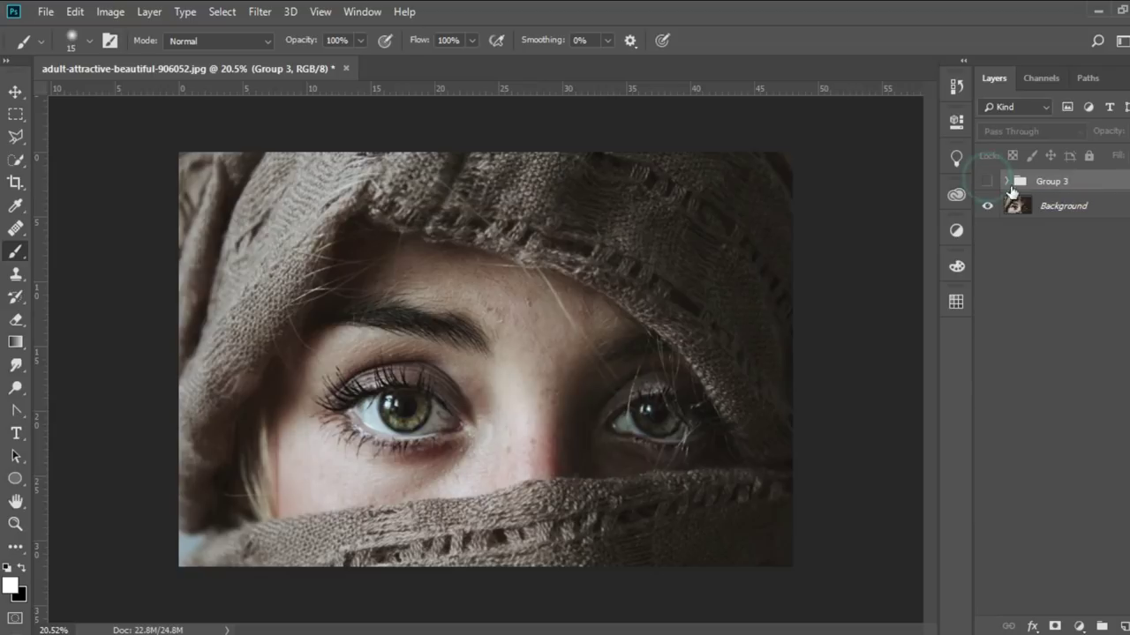
click(1007, 181)
Nest Curves 3, Group 2 and Group 1 in a new Group 4 inside Group 3.
click(1114, 231)
shift+click(1116, 287)
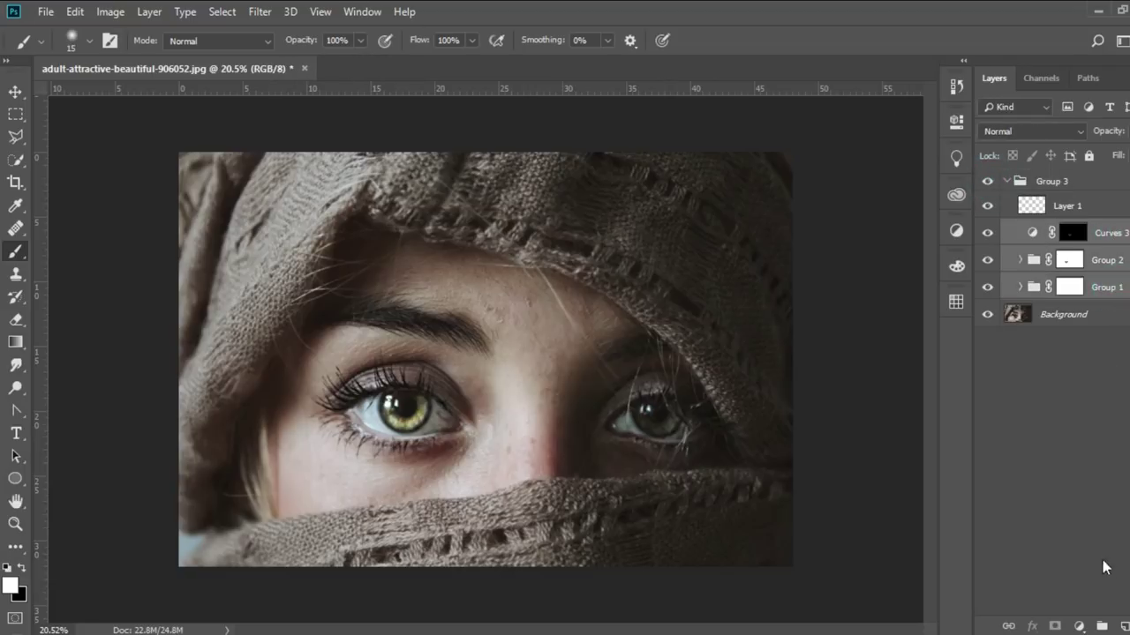
click(1102, 626)
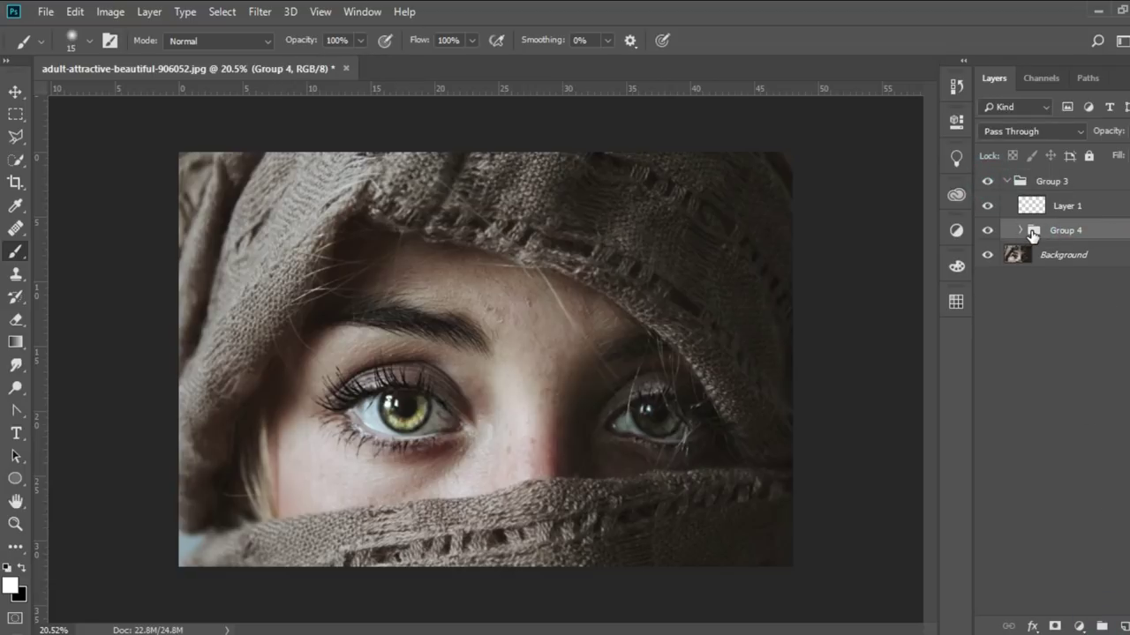
Switch to the Move tool and select the collapsed Group 4.
click(16, 92)
drag(410, 408, 457, 419)
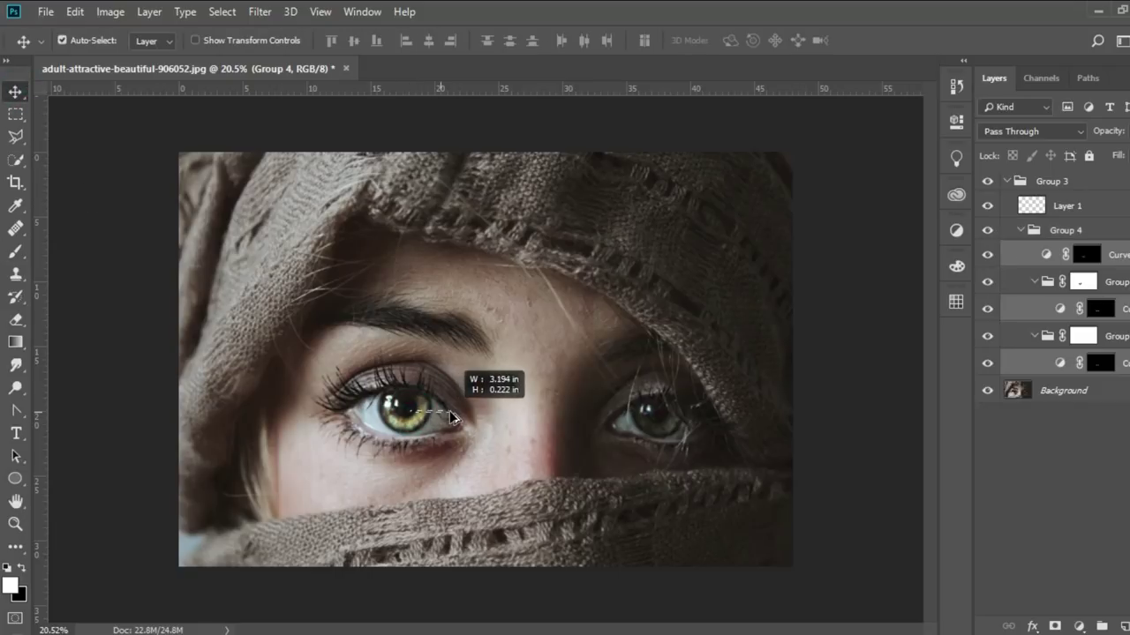
click(1060, 441)
click(1092, 255)
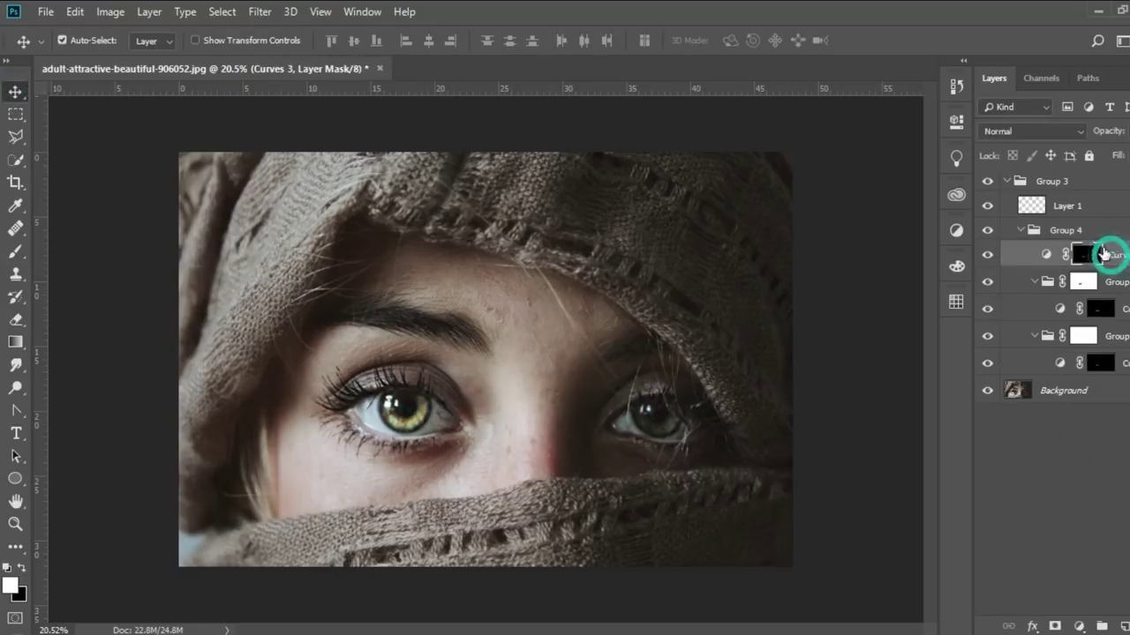
click(1023, 233)
Duplicate Group 4 and move the copy onto the right eye.
key(ctrl+j)
key(ctrl+t)
mouse_move(406, 410)
mouse_down()
mouse_move(415, 428)
mouse_move(675, 422)
mouse_up()
key(Return)
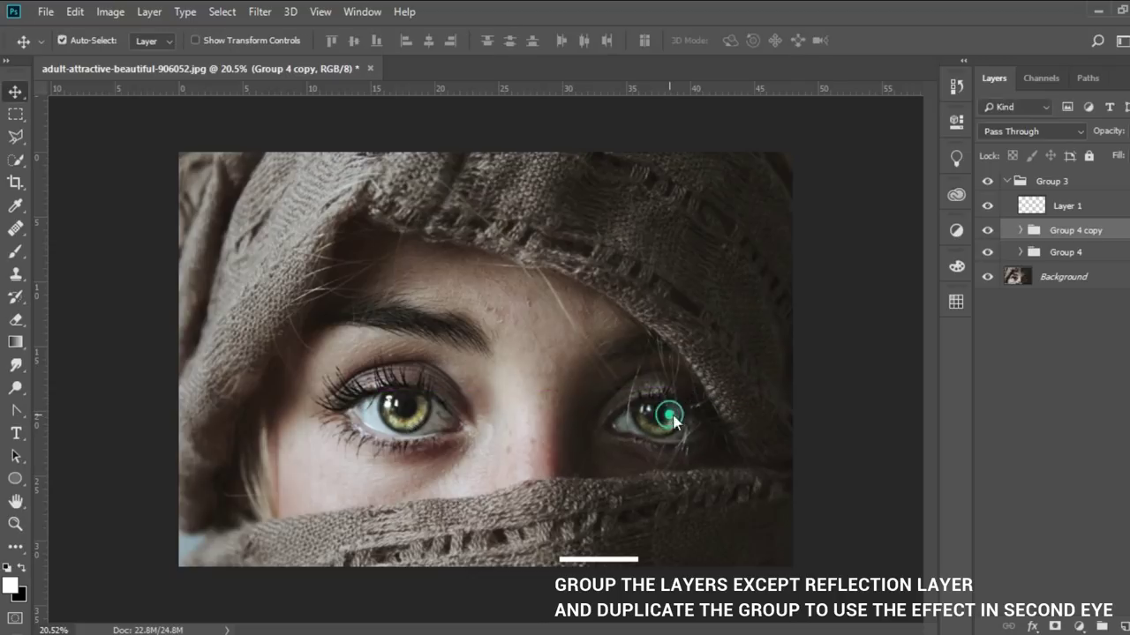
scroll(693, 454, up, 1)
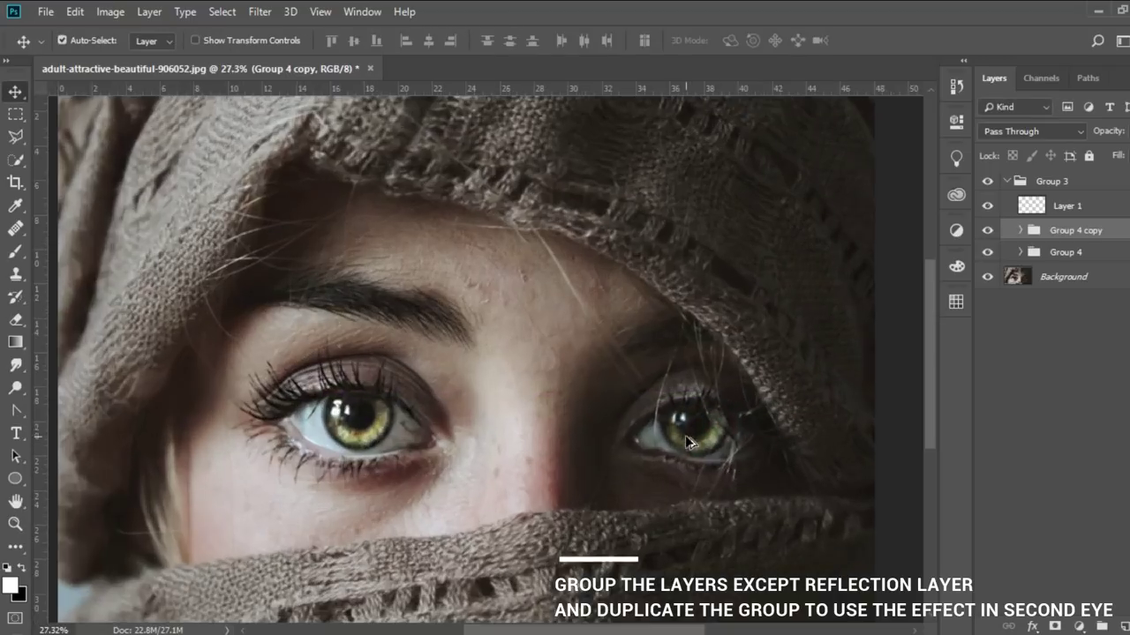
scroll(715, 463, up, 2)
scroll(741, 472, up, 2)
scroll(750, 477, up, 1)
scroll(751, 476, up, 1)
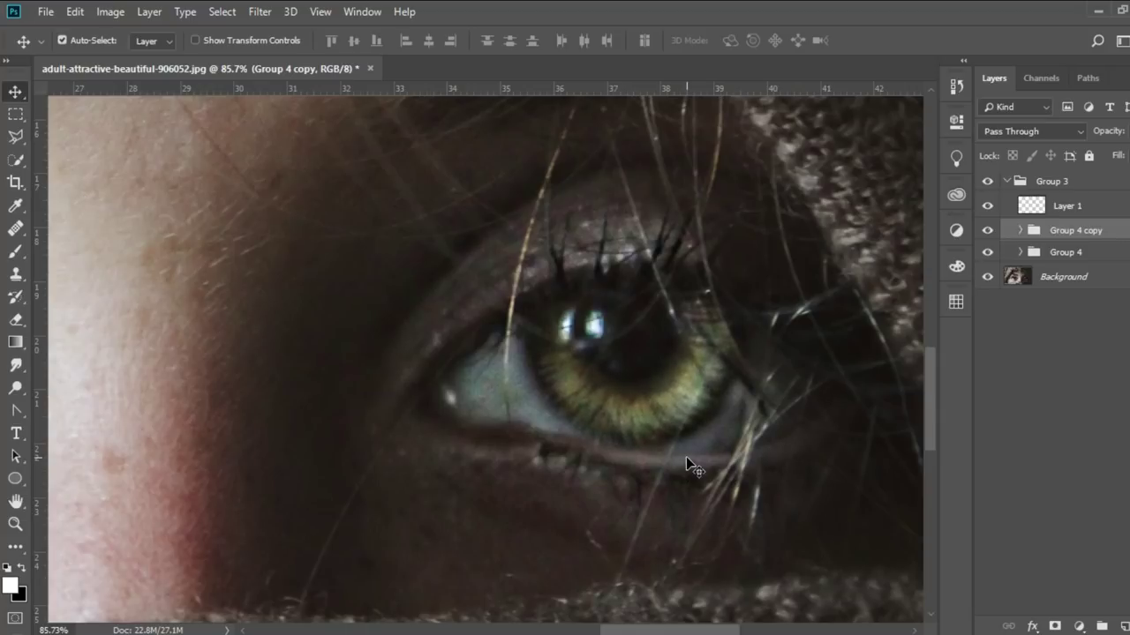
scroll(686, 457, down, 5)
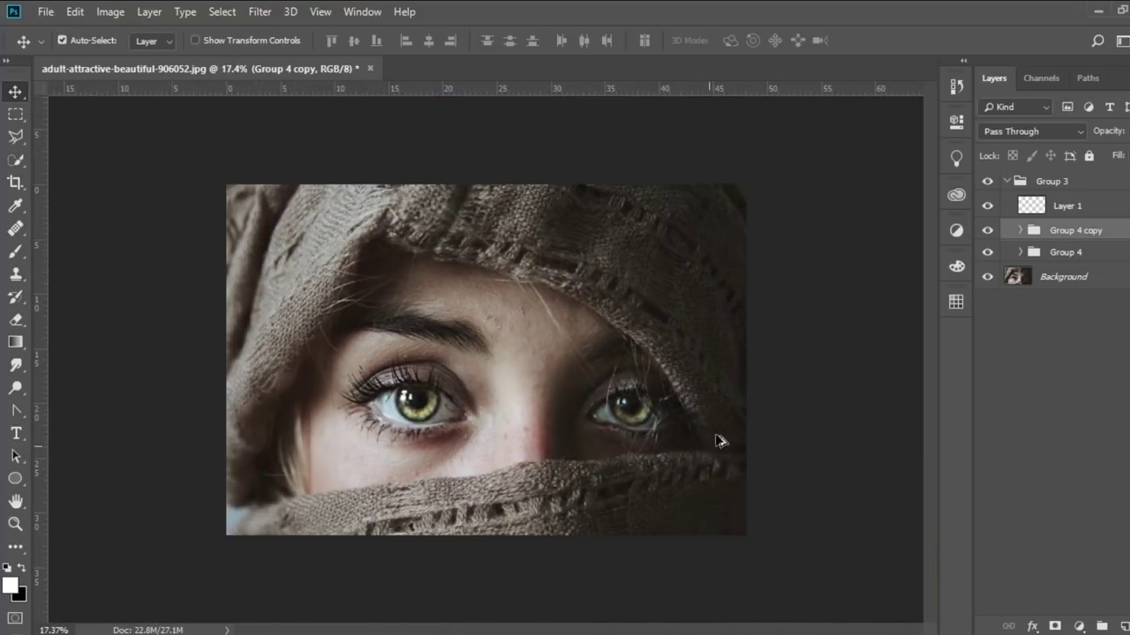
scroll(627, 437, up, 2)
click(1059, 210)
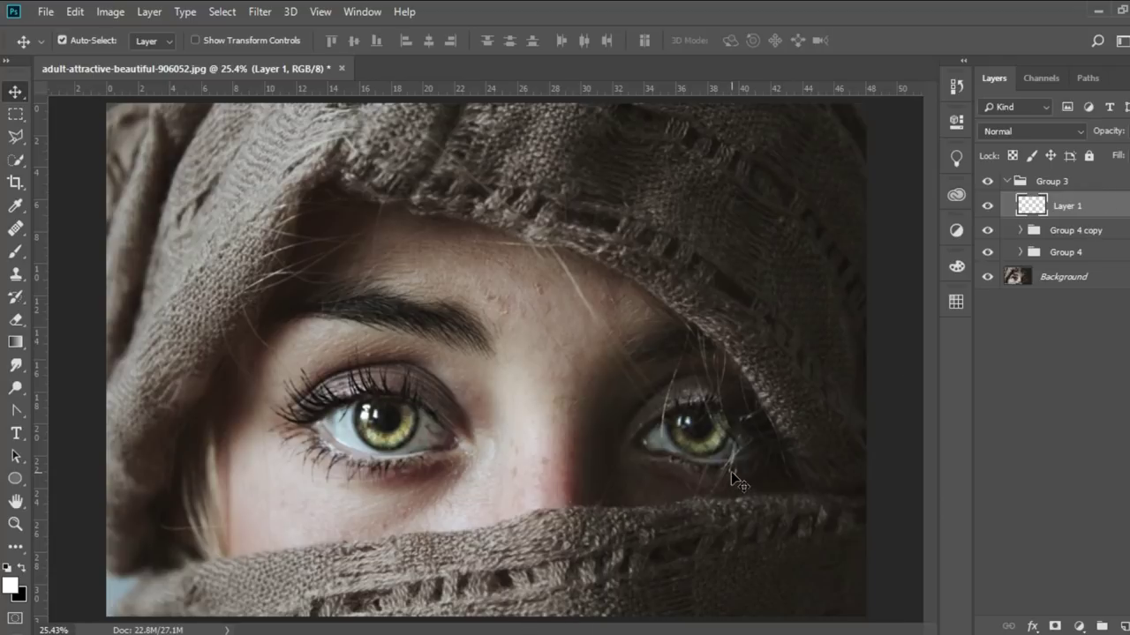
scroll(732, 474, down, 2)
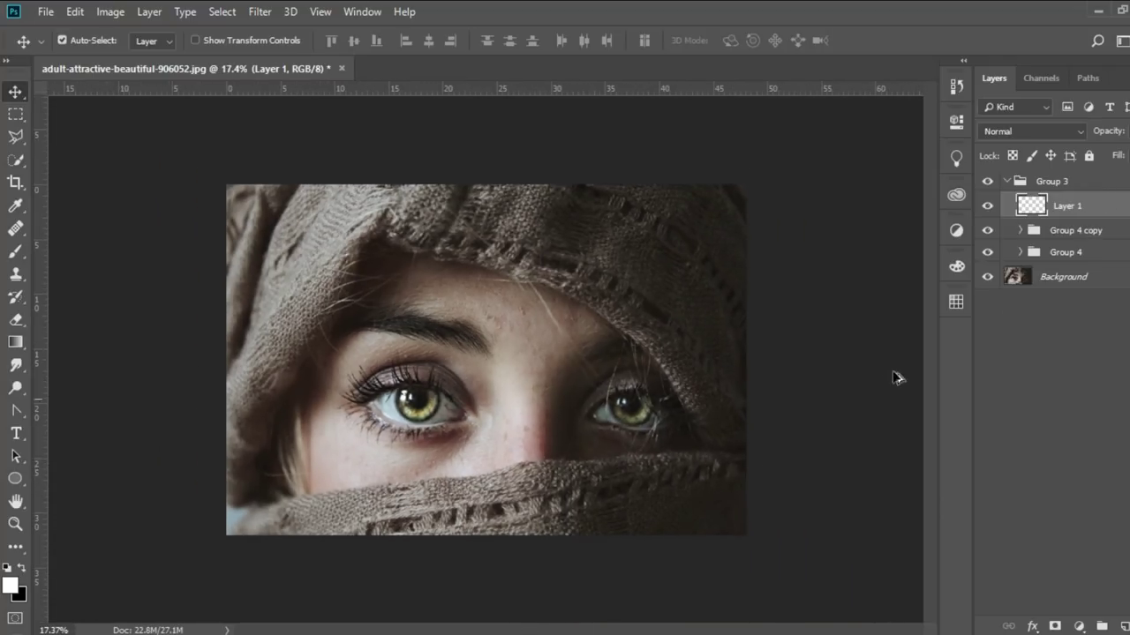
click(1009, 181)
click(986, 182)
scroll(722, 451, up, 1)
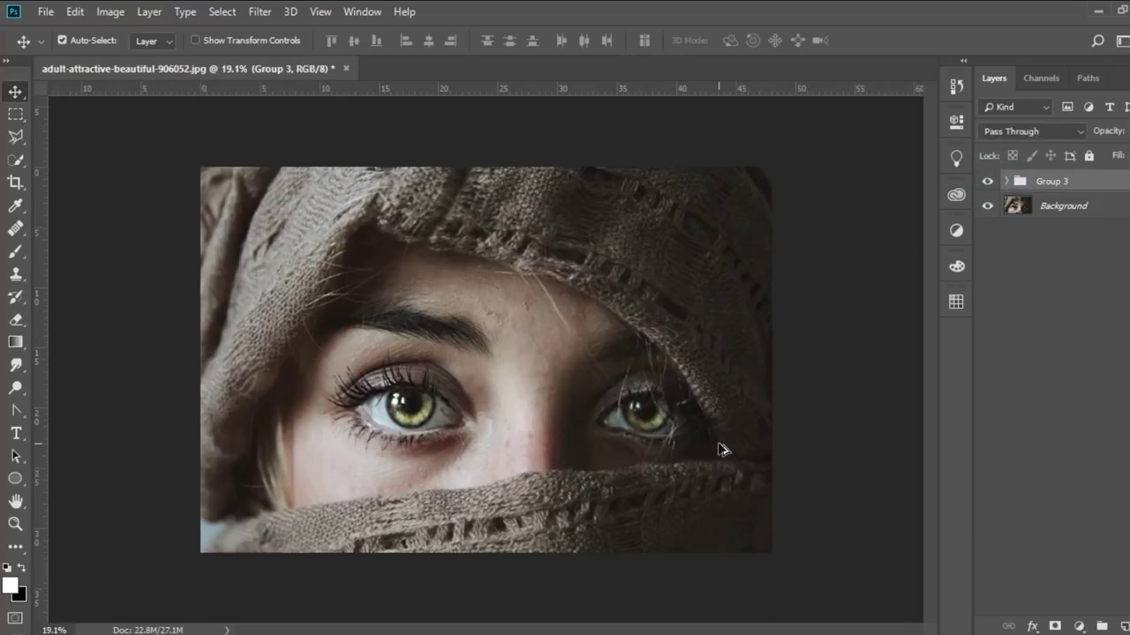
scroll(722, 450, up, 1)
scroll(722, 450, up, 1)
scroll(722, 450, up, 1)
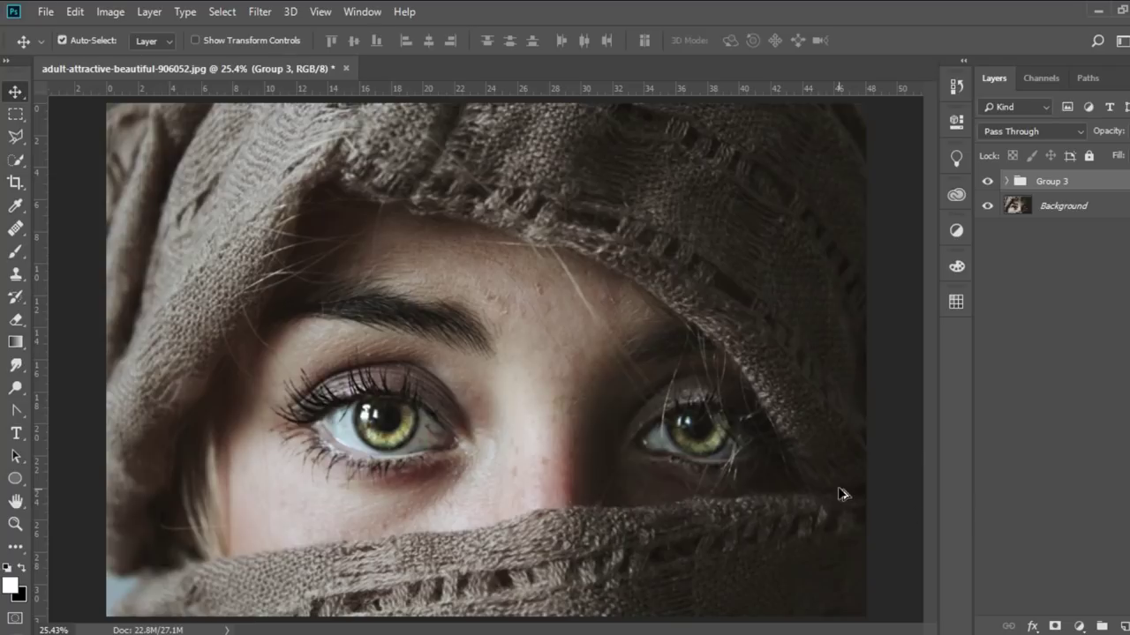
scroll(843, 494, up, 1)
scroll(723, 510, up, 1)
click(1007, 181)
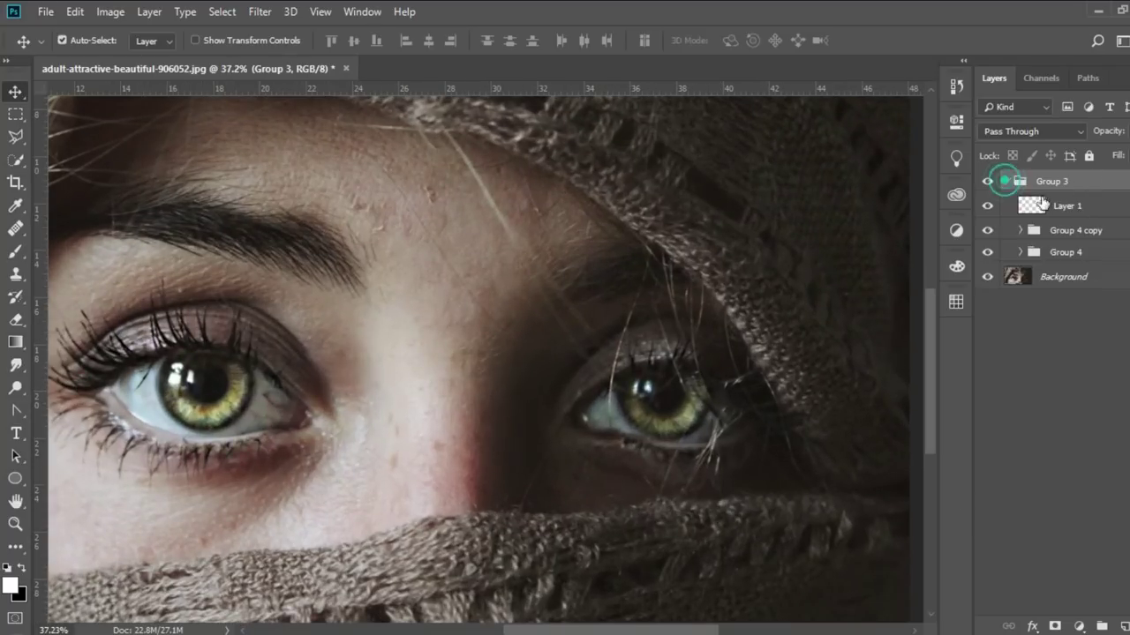
click(1089, 212)
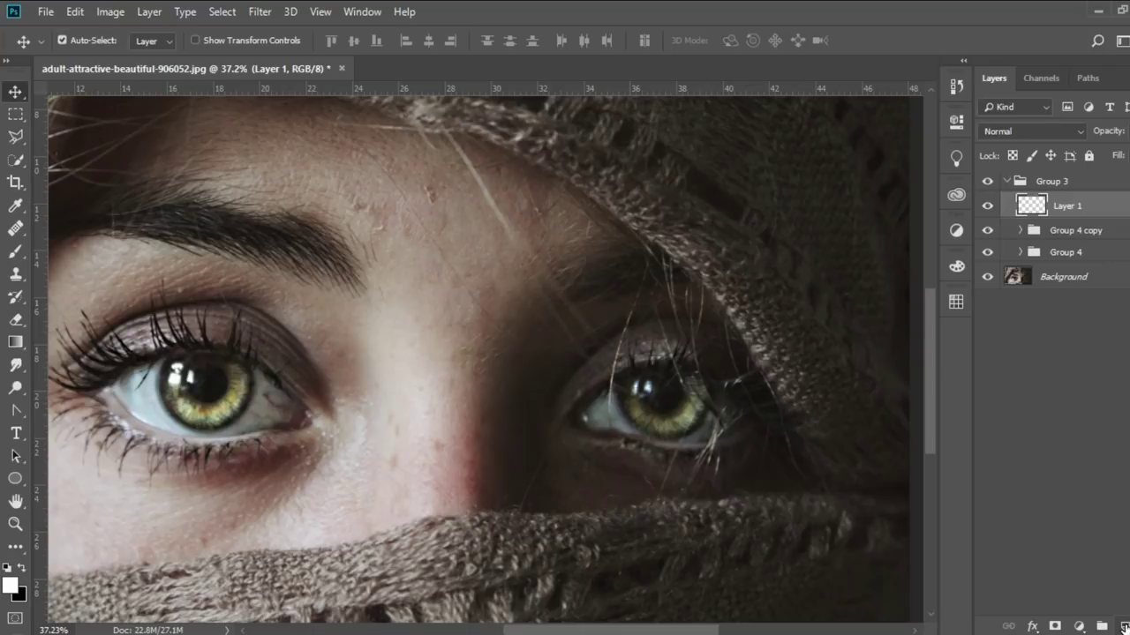
drag(199, 384, 636, 383)
key(ctrl+z)
Add Layer 2 and paint white catchlights over the right eye's pupil.
click(1119, 627)
scroll(635, 428, up, 2)
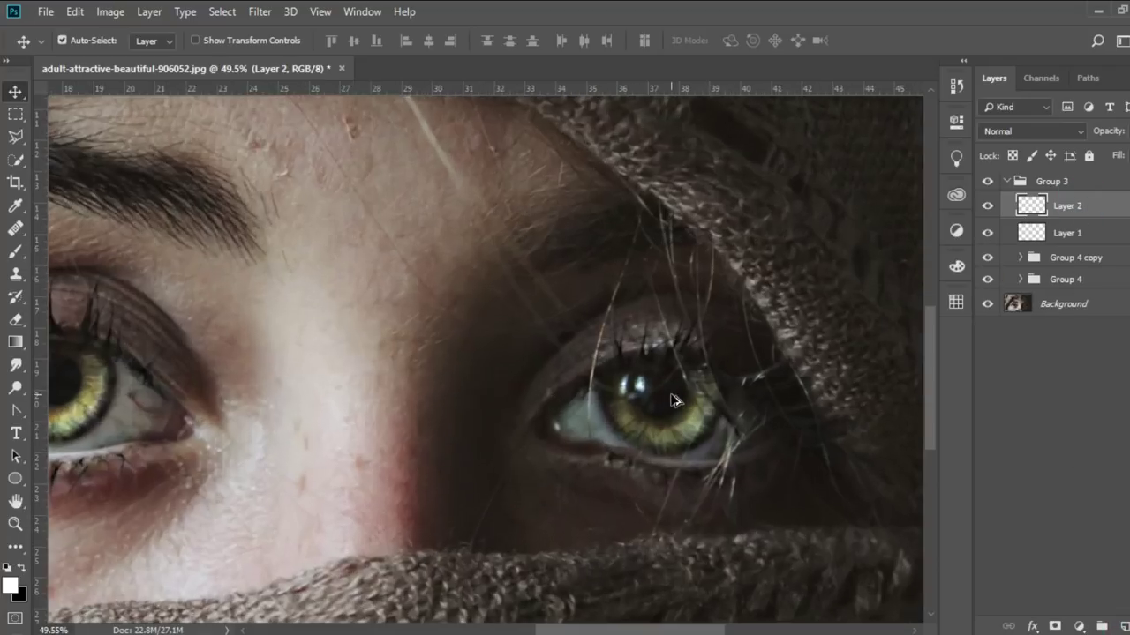
scroll(676, 398, up, 3)
scroll(675, 402, up, 2)
click(15, 252)
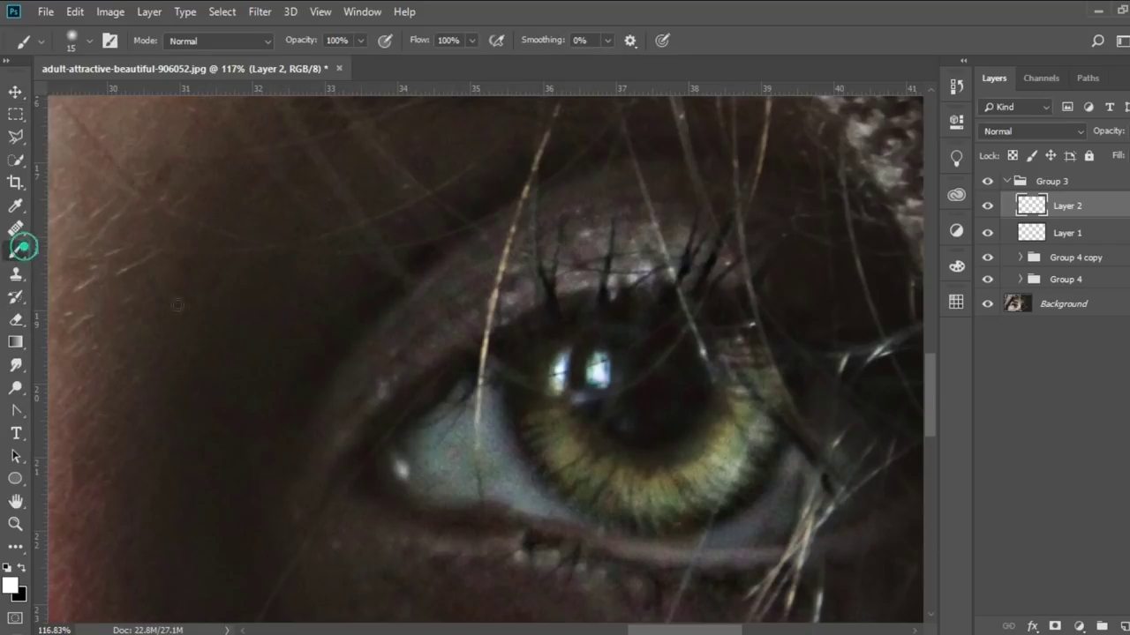
mouse_move(596, 365)
mouse_down()
mouse_move(561, 371)
mouse_move(558, 391)
mouse_up()
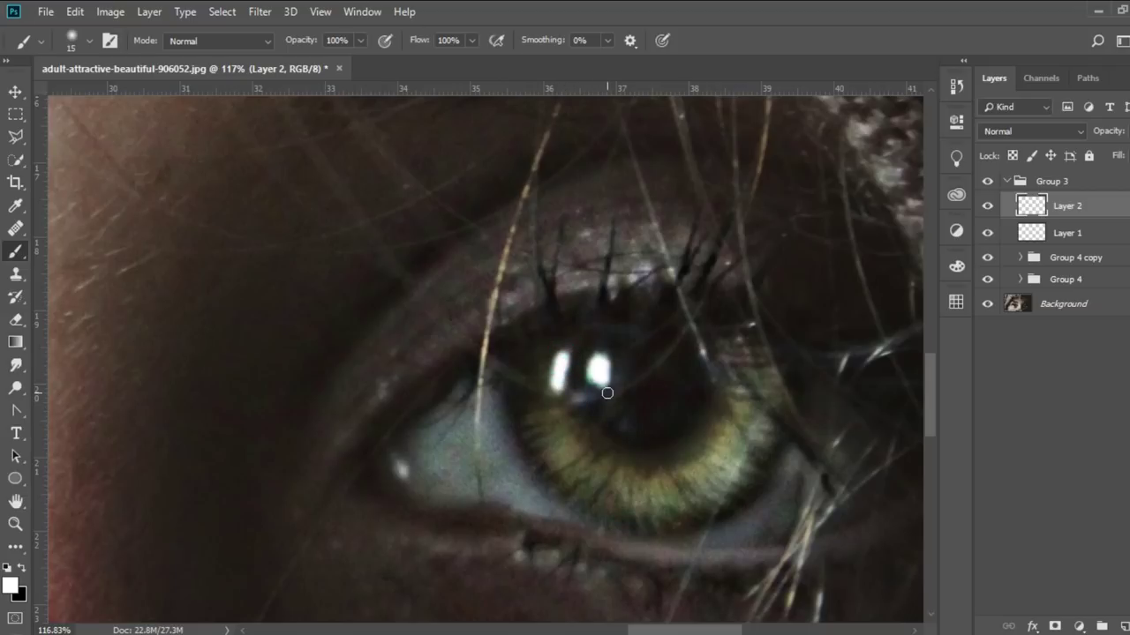
scroll(610, 386, down, 3)
right_click(1072, 212)
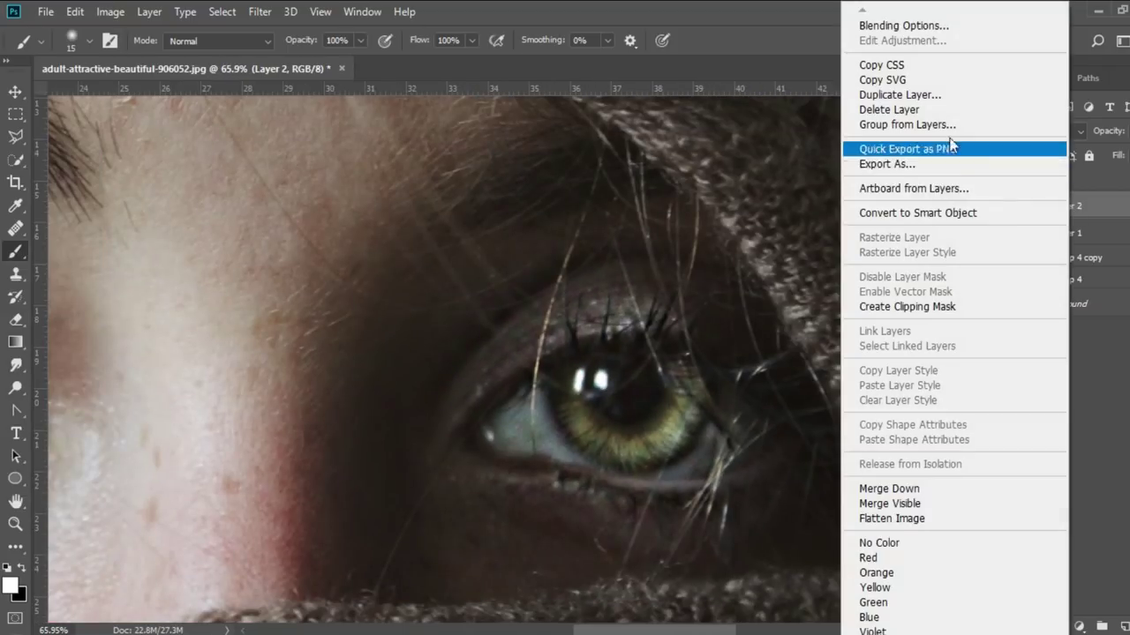
In Layer 2's Blending Options, split the Underlying Layer black slider to 0 / 193.
click(894, 26)
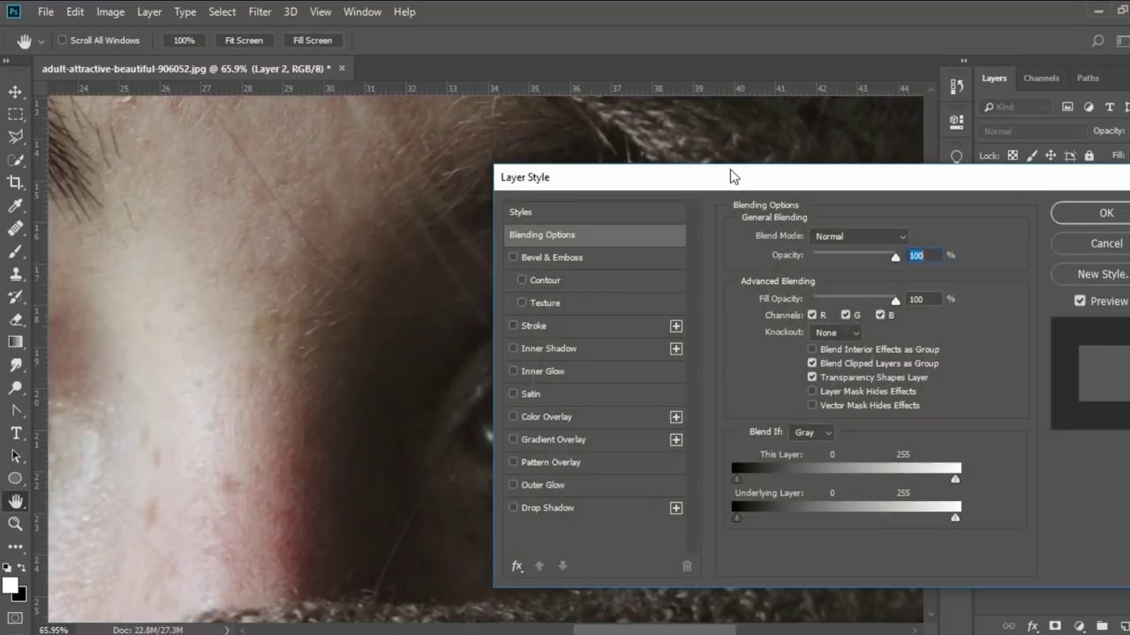
drag(634, 176, 726, 174)
drag(824, 183, 921, 170)
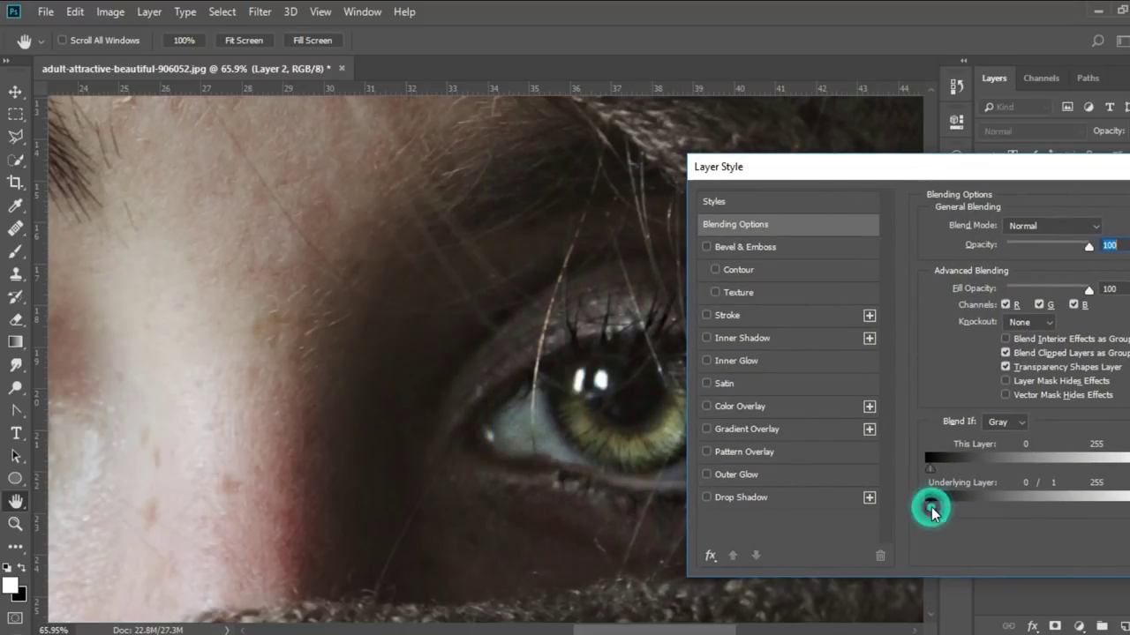
drag(933, 510, 1029, 510)
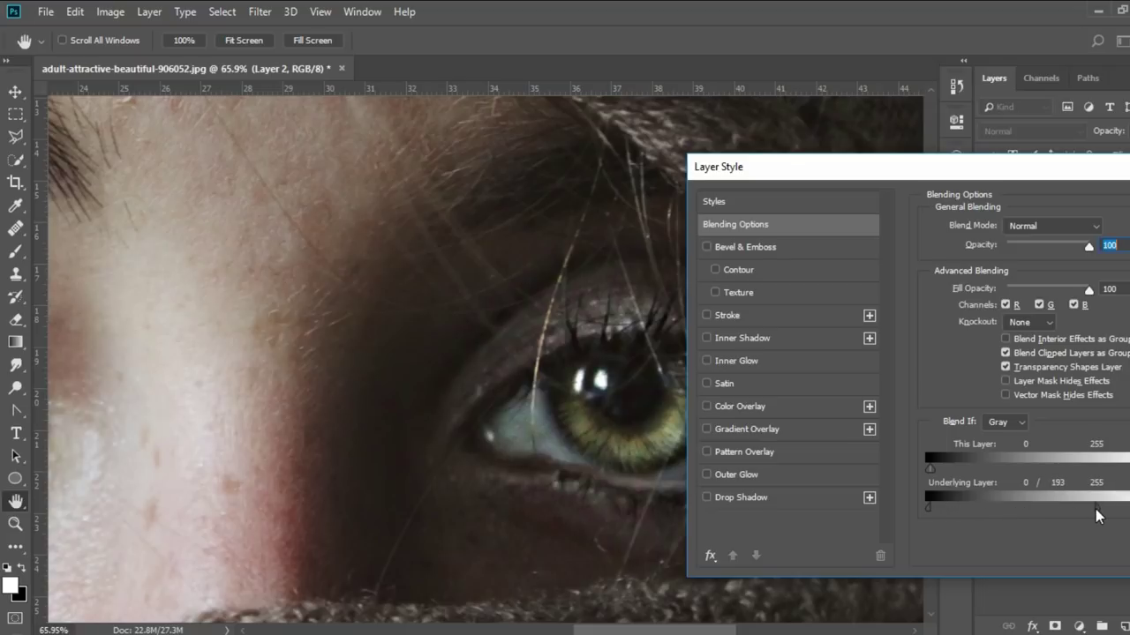
drag(1086, 172, 839, 226)
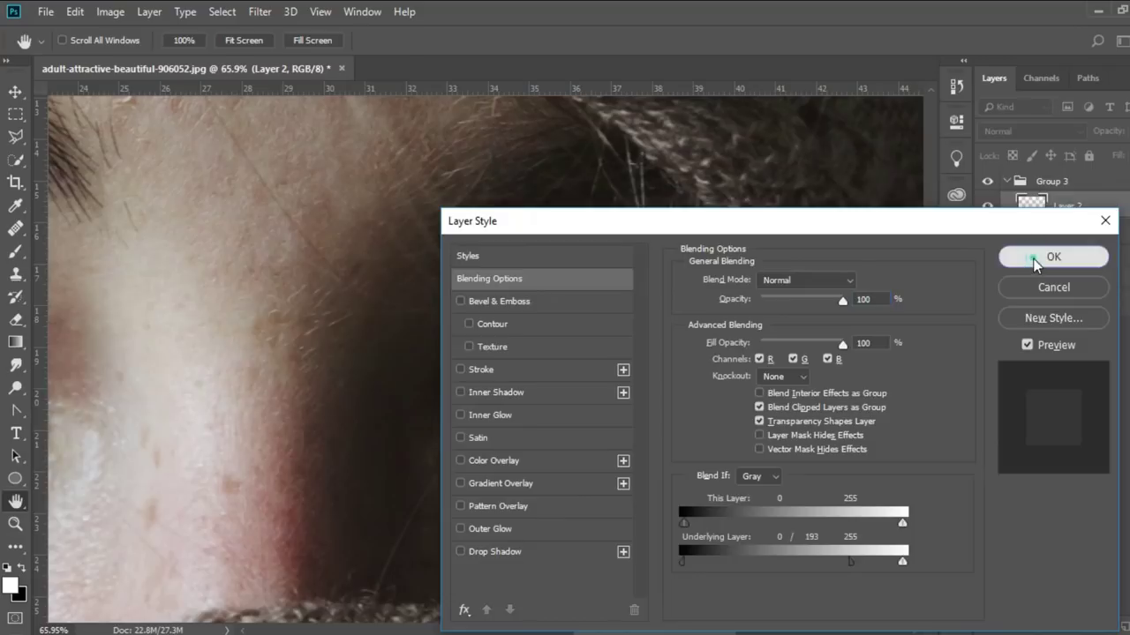
click(1035, 258)
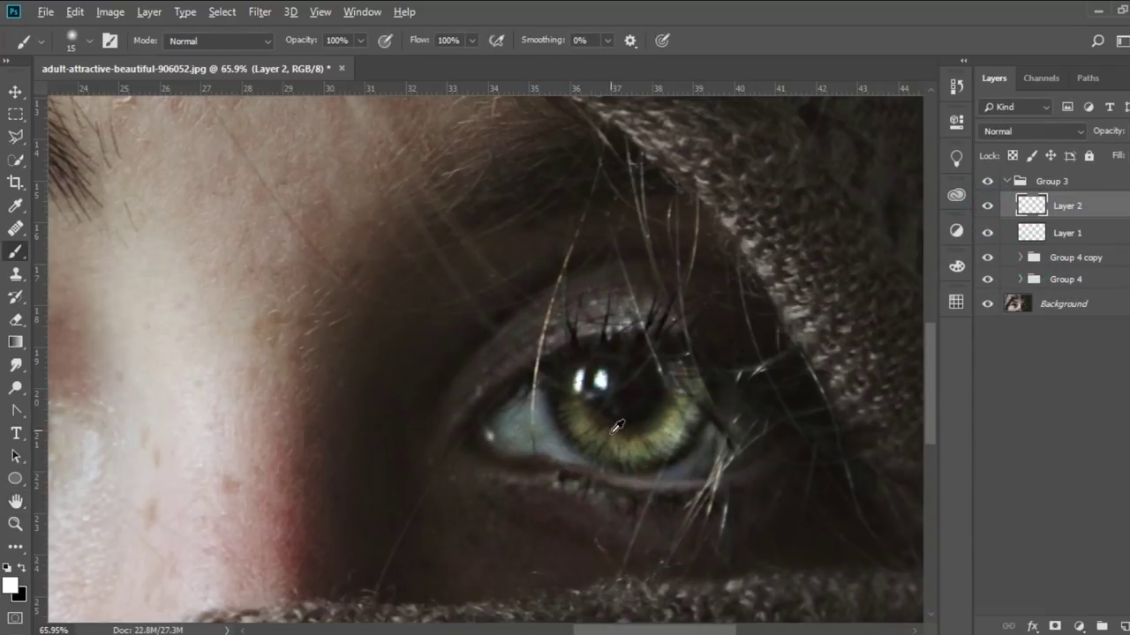
scroll(609, 468, down, 5)
scroll(600, 486, down, 1)
scroll(599, 488, down, 1)
scroll(608, 491, up, 1)
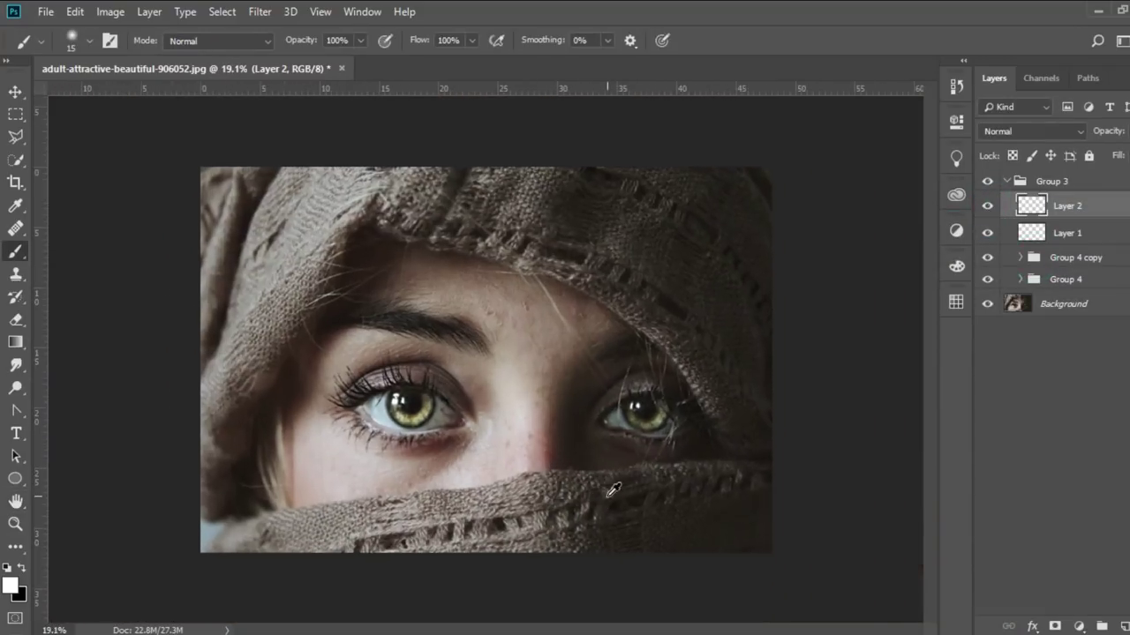
scroll(614, 491, up, 1)
click(1051, 181)
click(1006, 181)
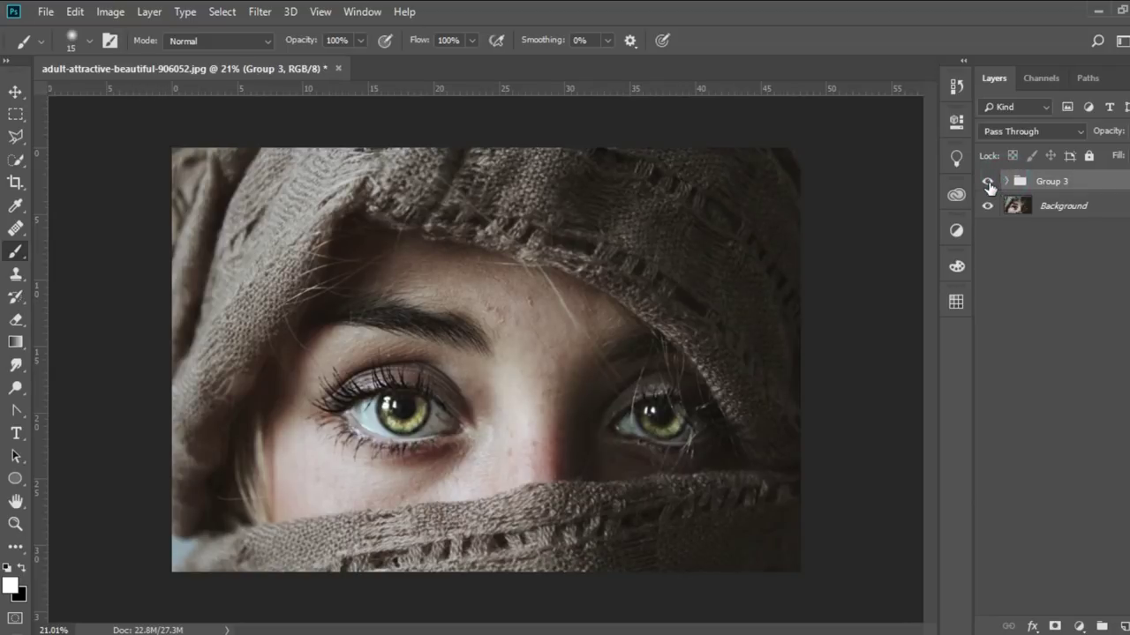
click(988, 180)
click(989, 183)
click(988, 183)
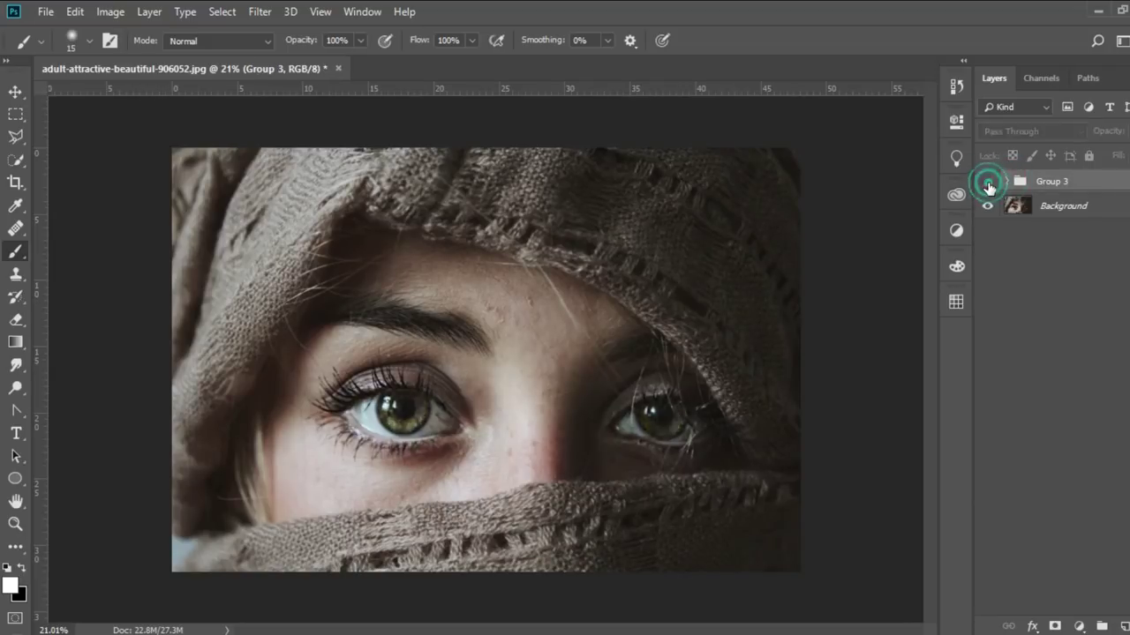
click(988, 184)
scroll(830, 433, up, 1)
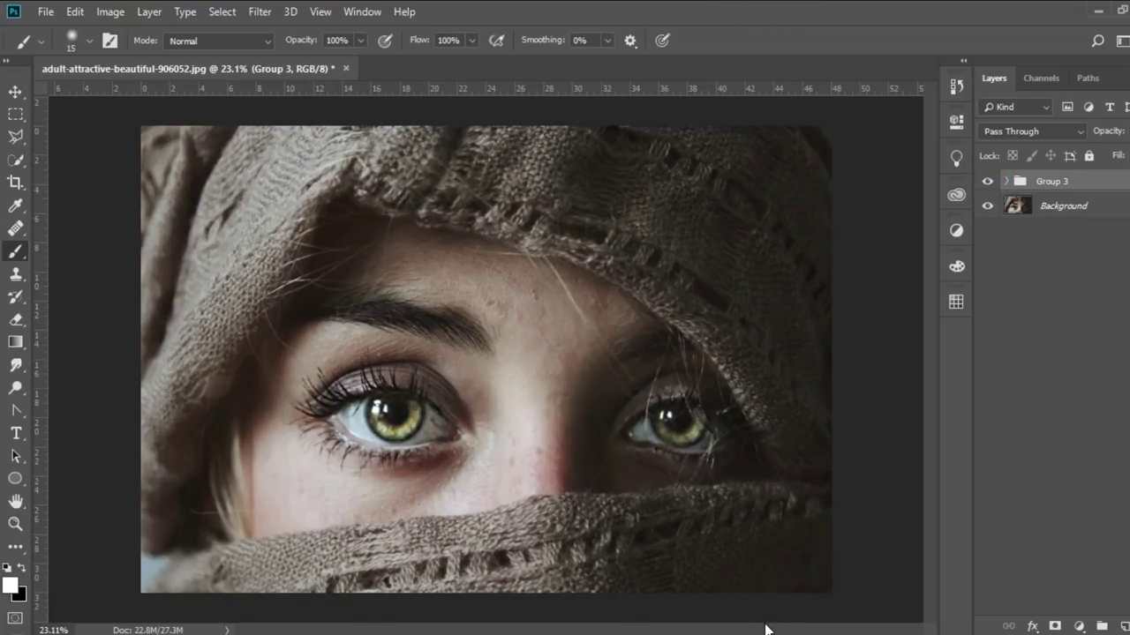